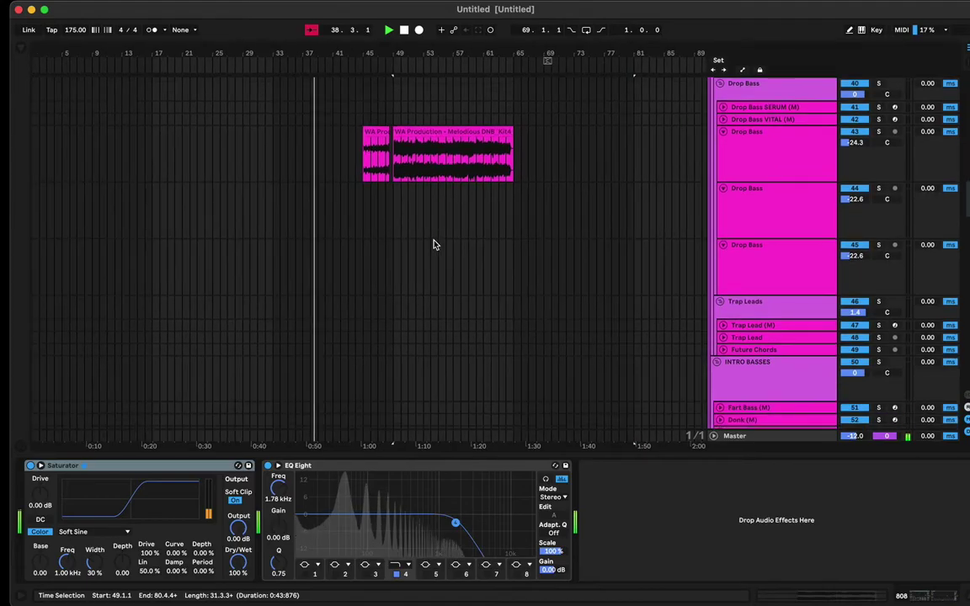
# - Move the one-bar MIDI clip on the Kush Sub track to bar 49, aligned with the start of the second 808 section
pyautogui.scroll(5, 436, 245)
pyautogui.scroll(4, 435, 244)
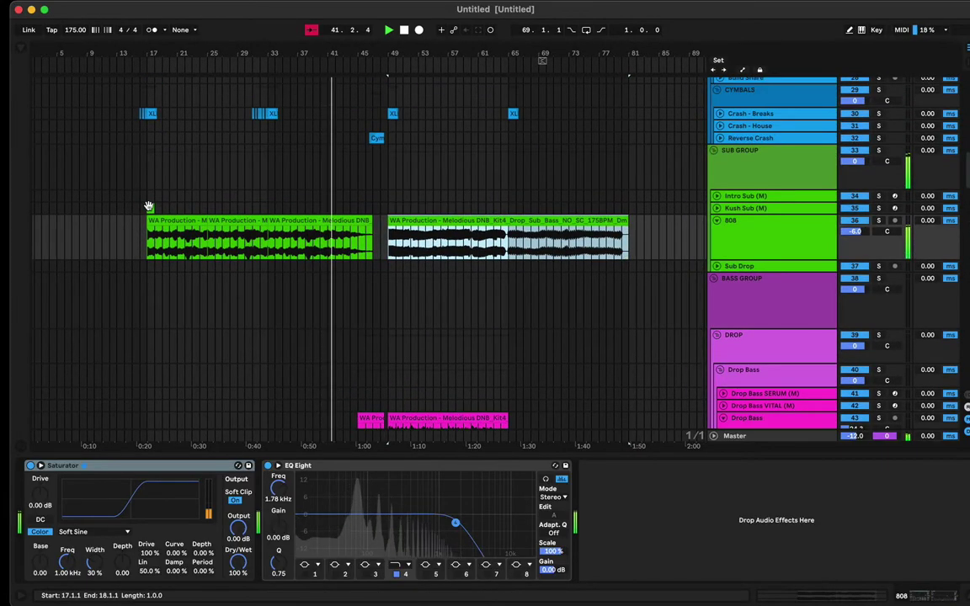
pyautogui.click(381, 224)
pyautogui.moveTo(392, 208); pyautogui.dragTo(393, 208)
pyautogui.press('space')
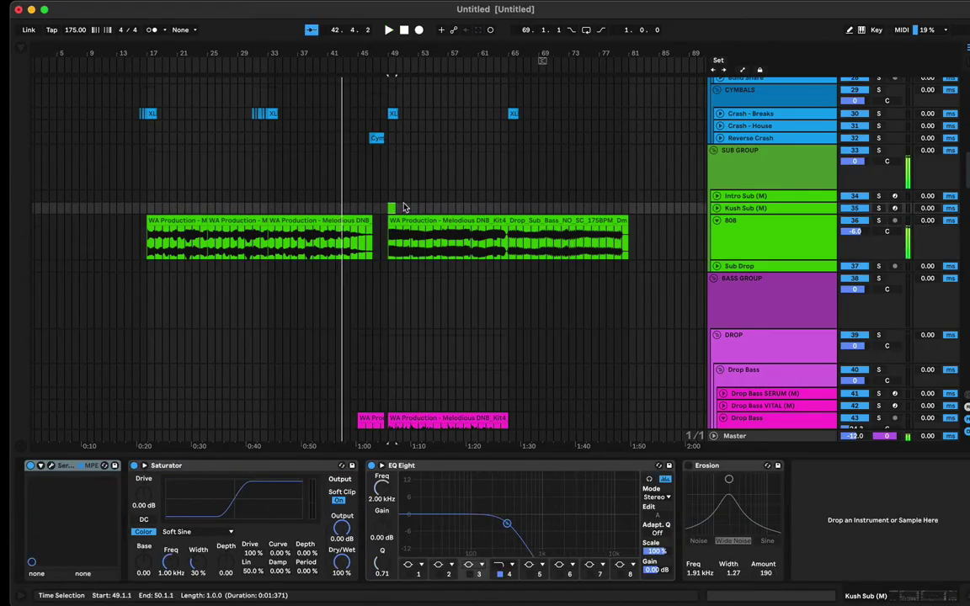
# - Turn off looping for the Kush Sub clip and extend it to 16 bars, ending at bar 65
pyautogui.press('space')
pyautogui.doubleClick(392, 207)
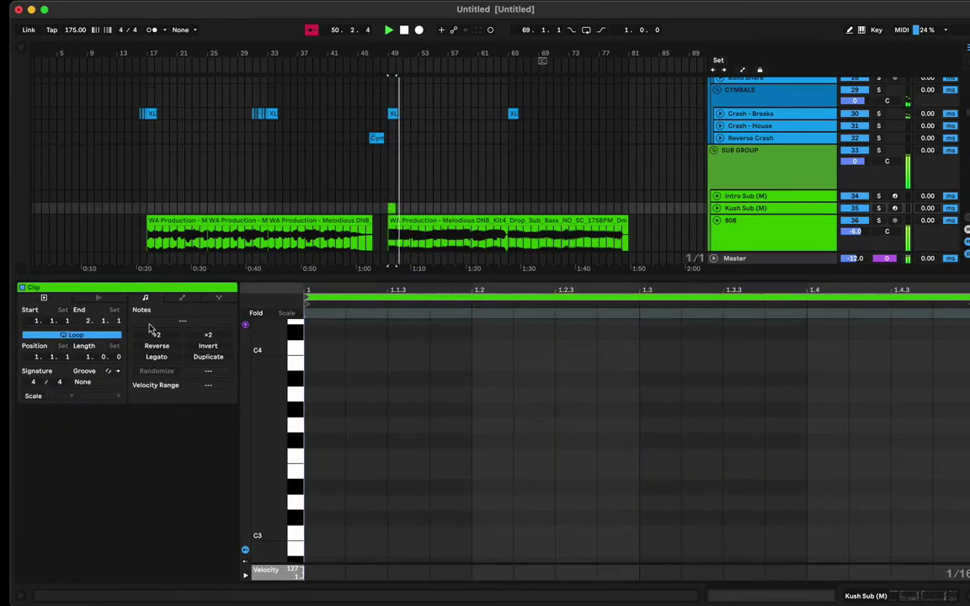
pyautogui.click(85, 338)
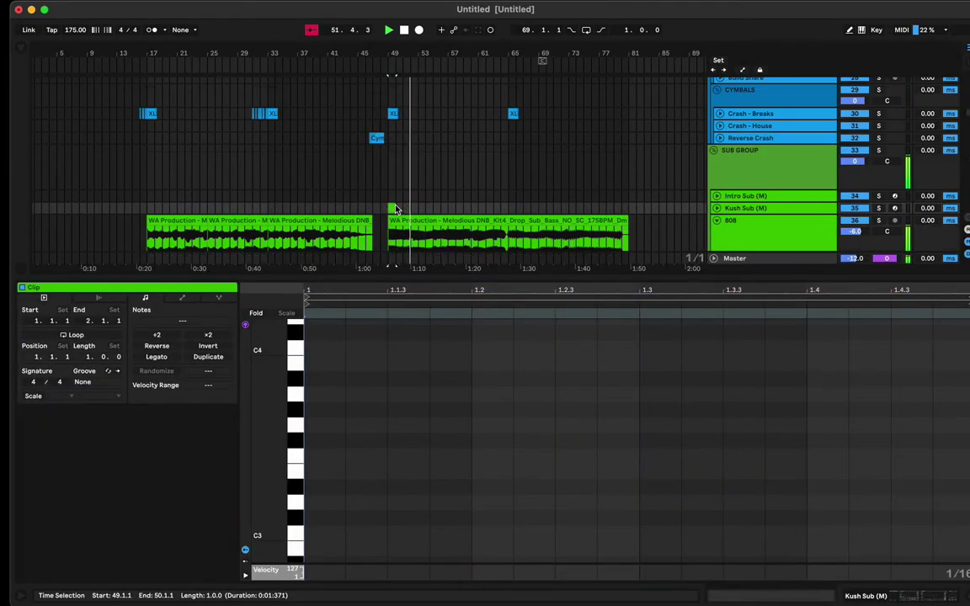
pyautogui.moveTo(391, 209); pyautogui.dragTo(508, 207)
pyautogui.press('space')
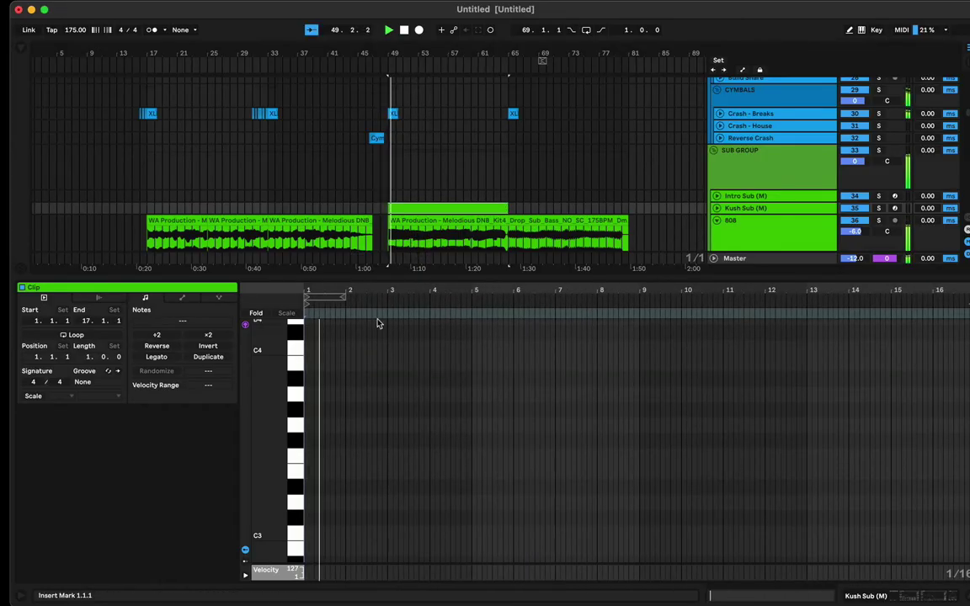
# - Add a note at the very start of the Kush Sub clip, lower it to D0 and play it back
pyautogui.press('space')
pyautogui.doubleClick(307, 426)
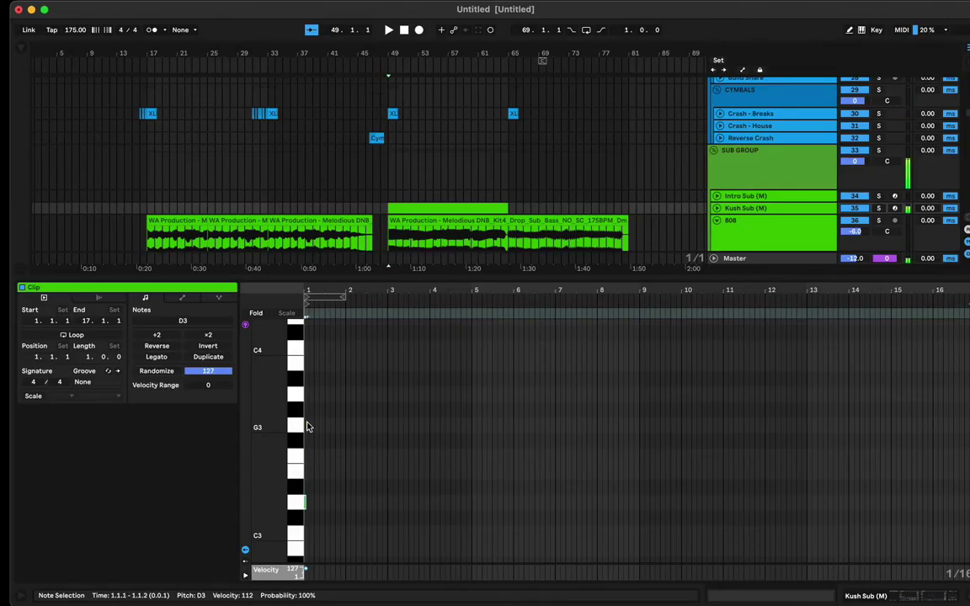
pyautogui.hotkey('shift', 'Down')
pyautogui.hotkey('shift', 'Down')
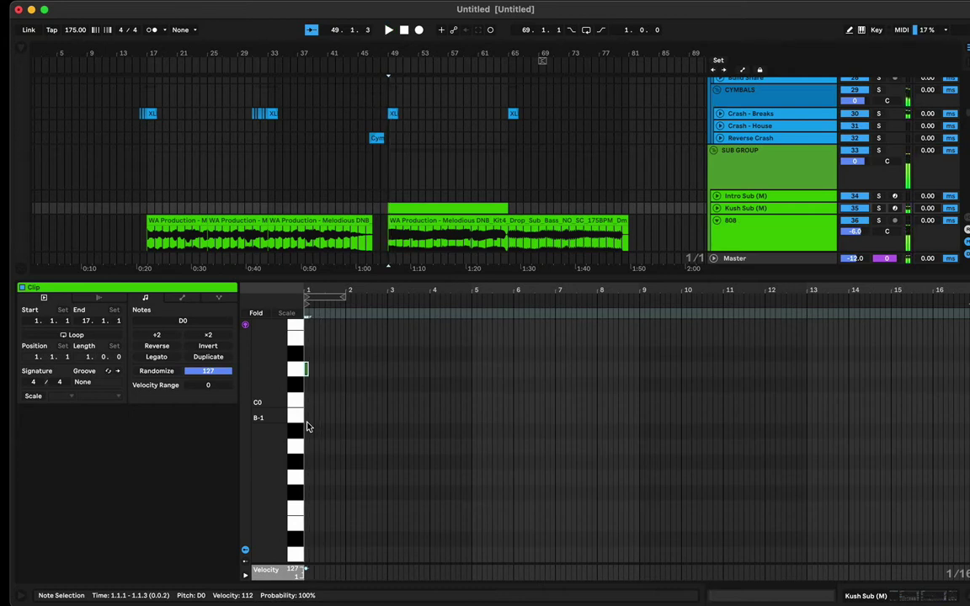
pyautogui.press('space')
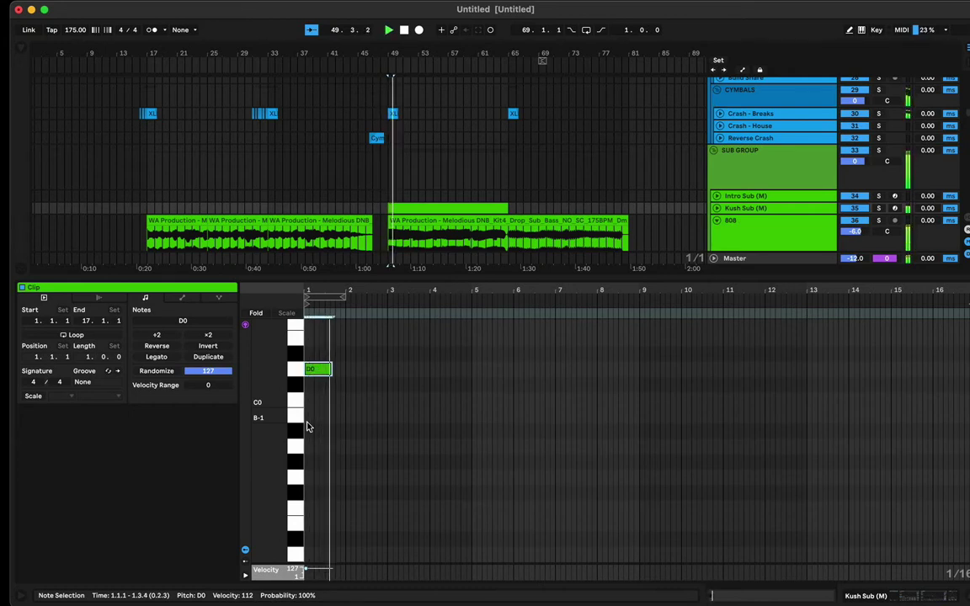
# - Set the D0 note's length to exactly one bar and audition it
pyautogui.hotkey('shift', 'Right')
pyautogui.hotkey('shift', 'Right')
pyautogui.hotkey('shift', 'Right')
pyautogui.hotkey('shift', 'Right')
pyautogui.hotkey('shift', 'Right')
pyautogui.hotkey('shift', 'Right')
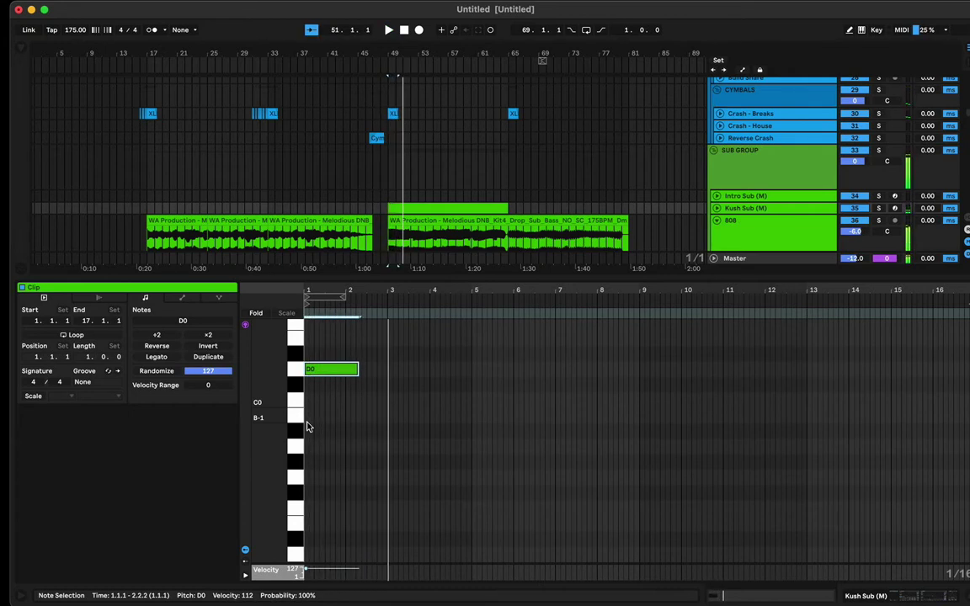
pyautogui.hotkey('shift', 'Left')
pyautogui.hotkey('shift', 'Left')
pyautogui.hotkey('shift', 'Left')
pyautogui.hotkey('shift', 'Left')
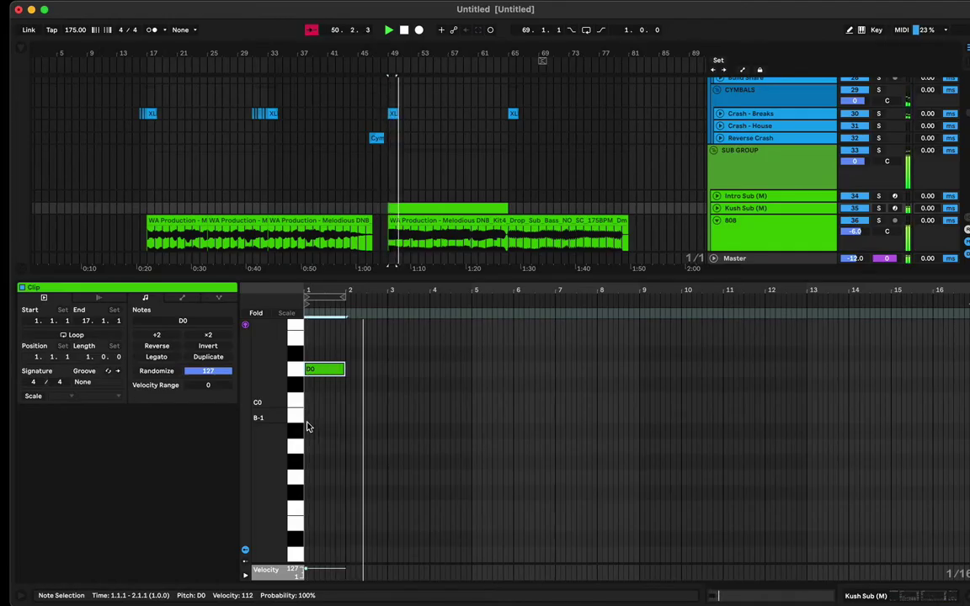
pyautogui.press('space')
pyautogui.press('space')
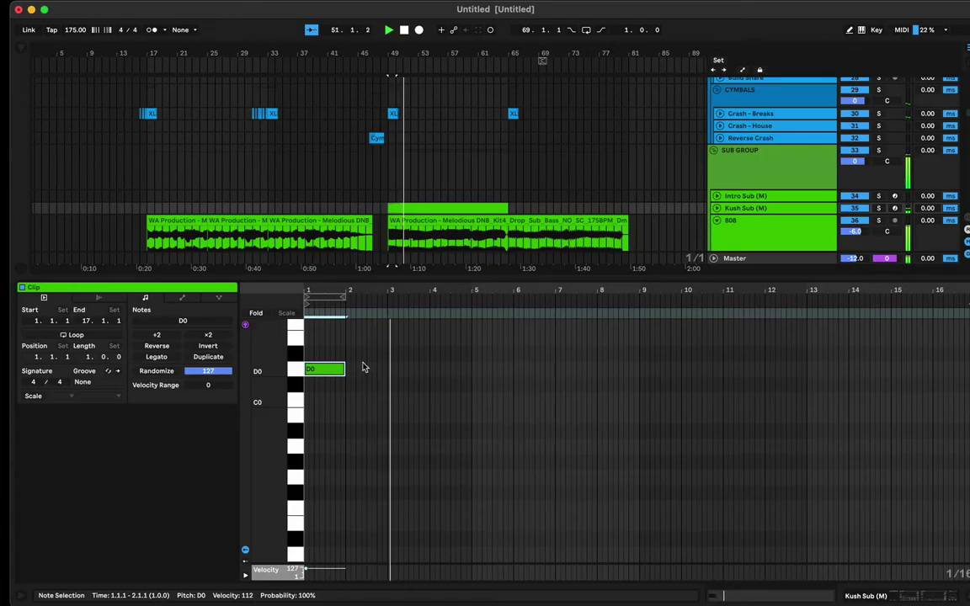
# - Duplicate the D0 note into bar 2, raise the copy an octave to D1 and shorten it to about three beats
pyautogui.press('super+d')
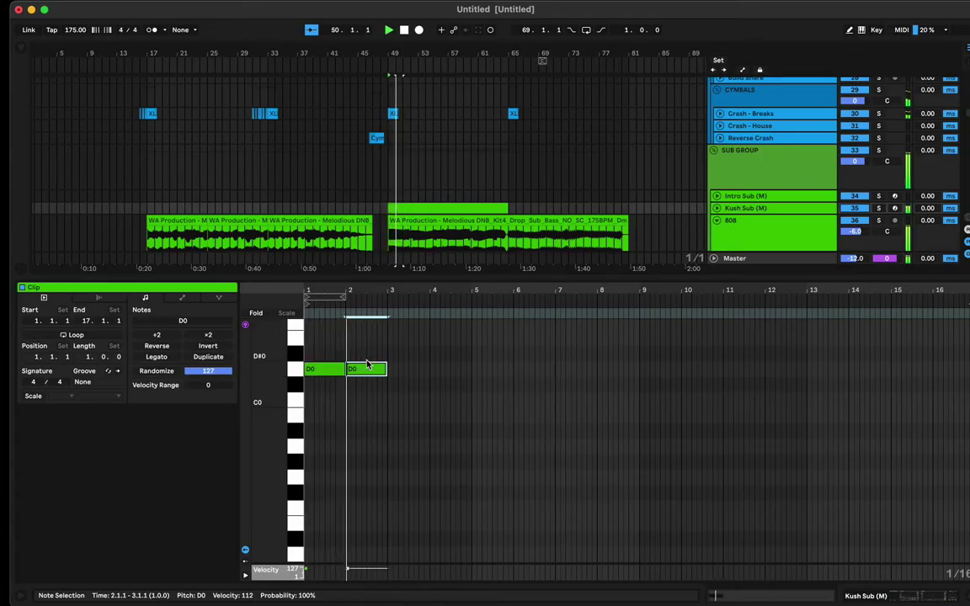
pyautogui.hotkey('shift', 'Up')
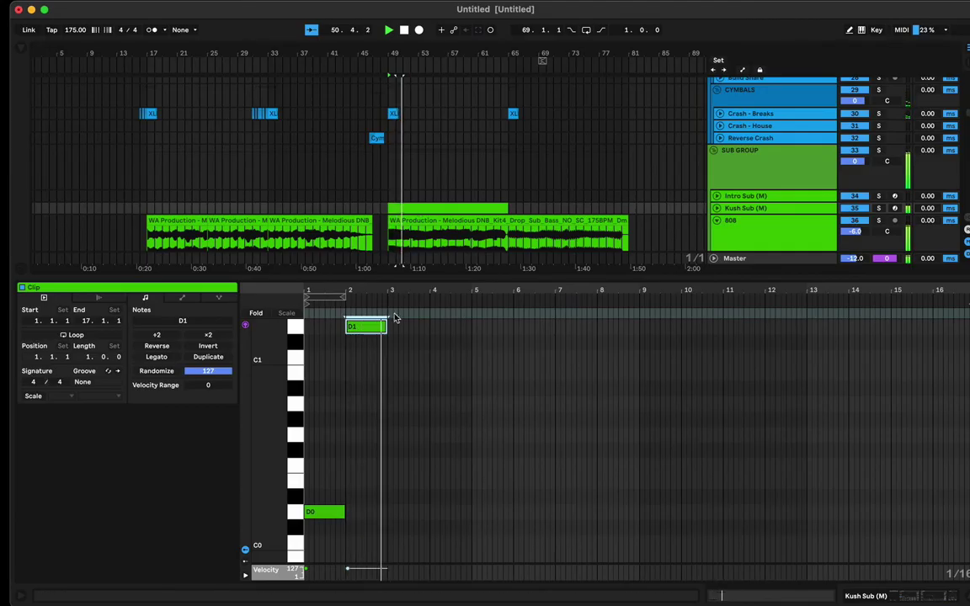
pyautogui.press('space')
pyautogui.press('space')
pyautogui.moveTo(385, 327); pyautogui.dragTo(376, 327)
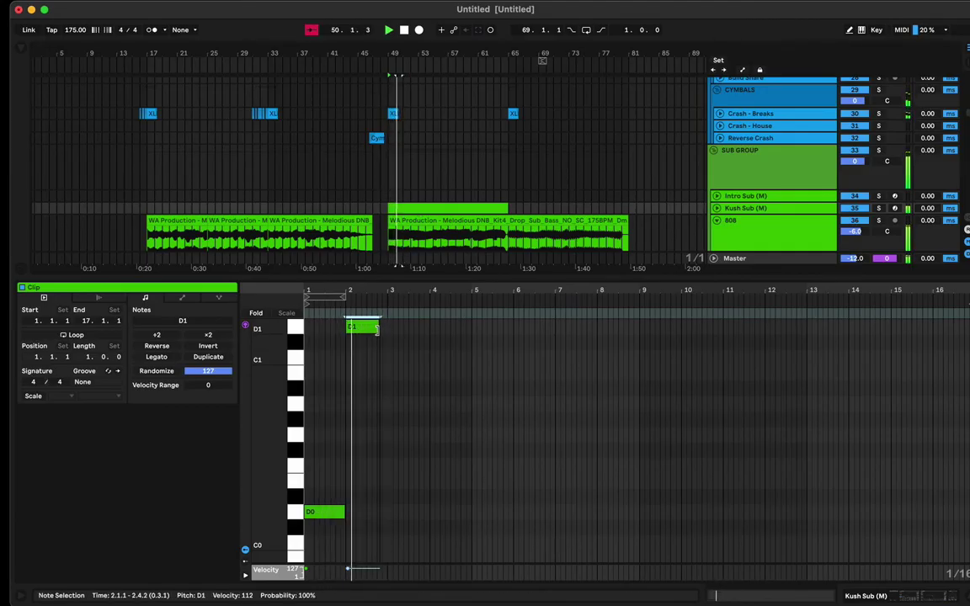
# - Duplicate the D1 note, raise the copy to E1 and shorten it to one beat ending at bar 3
pyautogui.press('super+d')
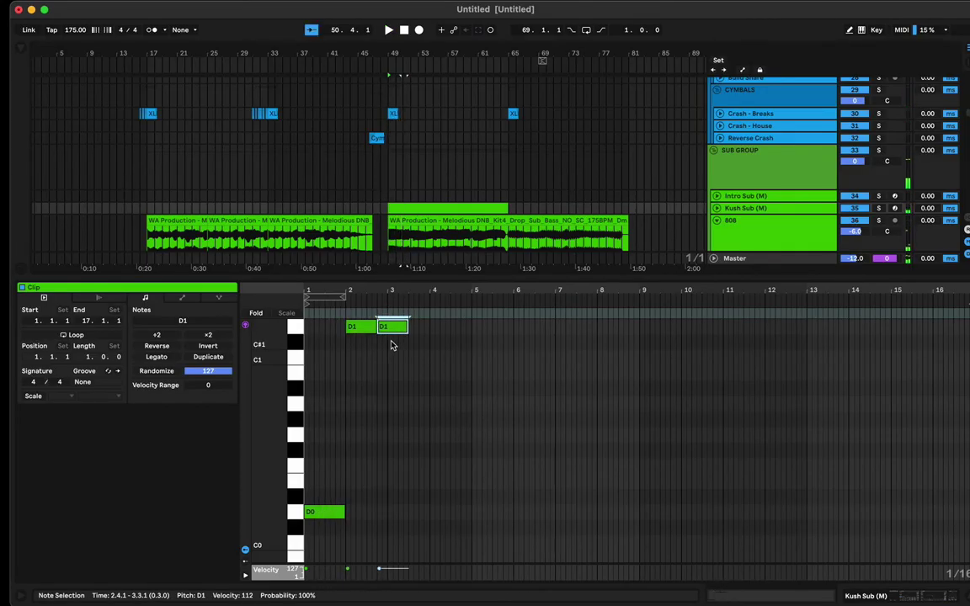
pyautogui.press('Up')
pyautogui.press('Up')
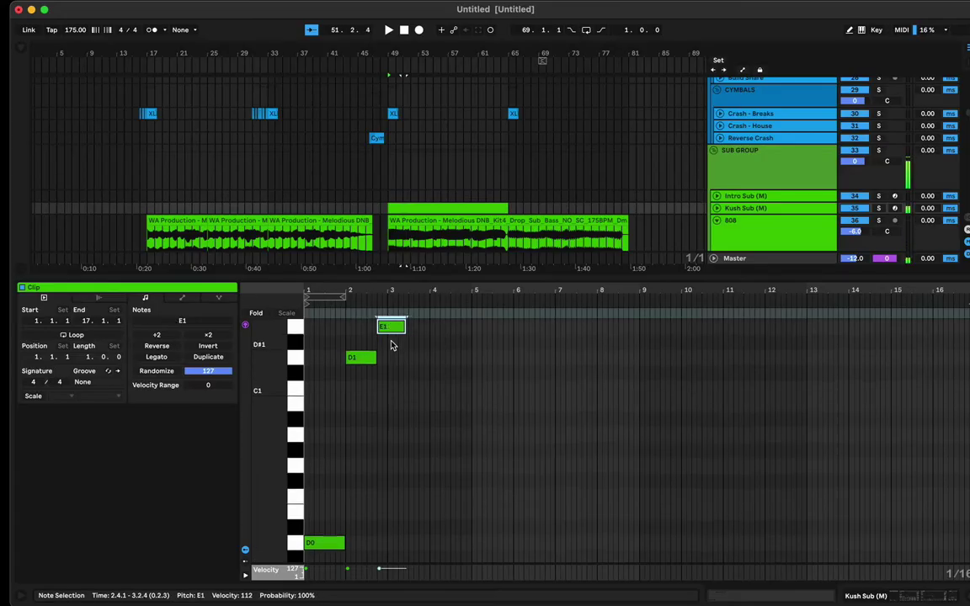
pyautogui.hotkey('shift', 'Left')
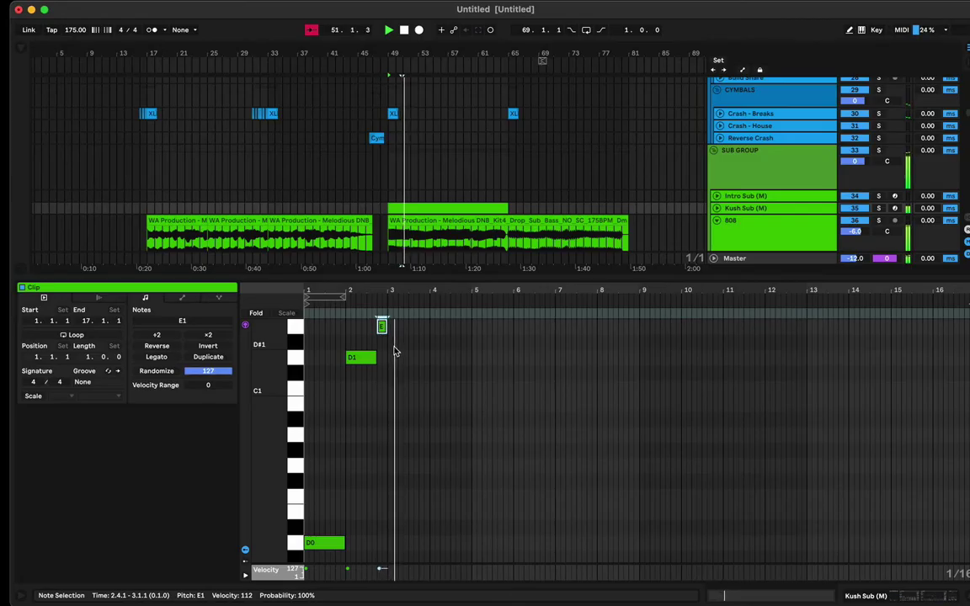
pyautogui.press('space')
# - Copy the D1 note to C1 at bar 3, and add a shorter C2 copy starting at 3.4.1
pyautogui.moveTo(365, 362); pyautogui.dragTo(418, 361)
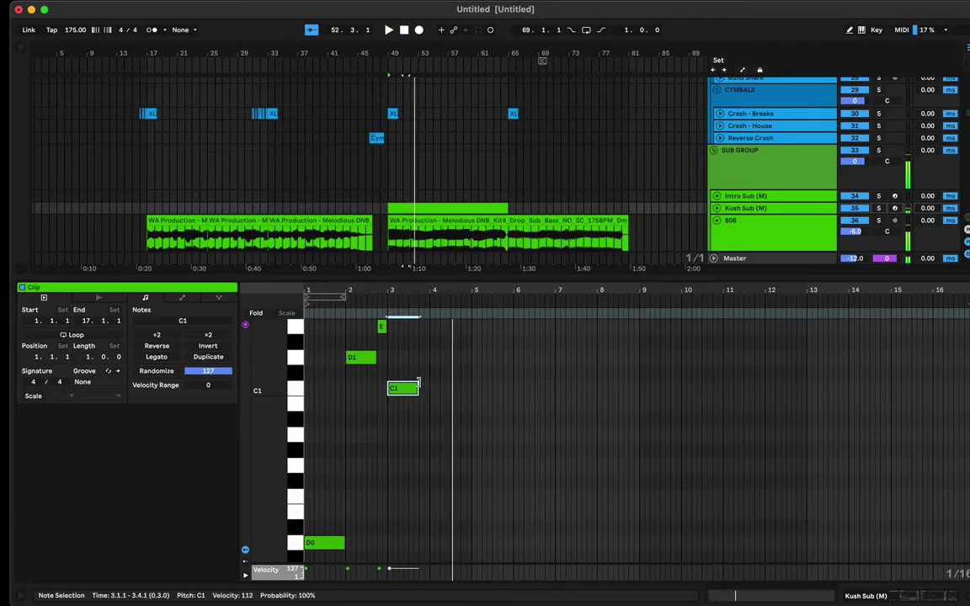
pyautogui.keyDown('alt'); pyautogui.moveTo(408, 392); pyautogui.dragTo(442, 368); pyautogui.keyUp('alt')
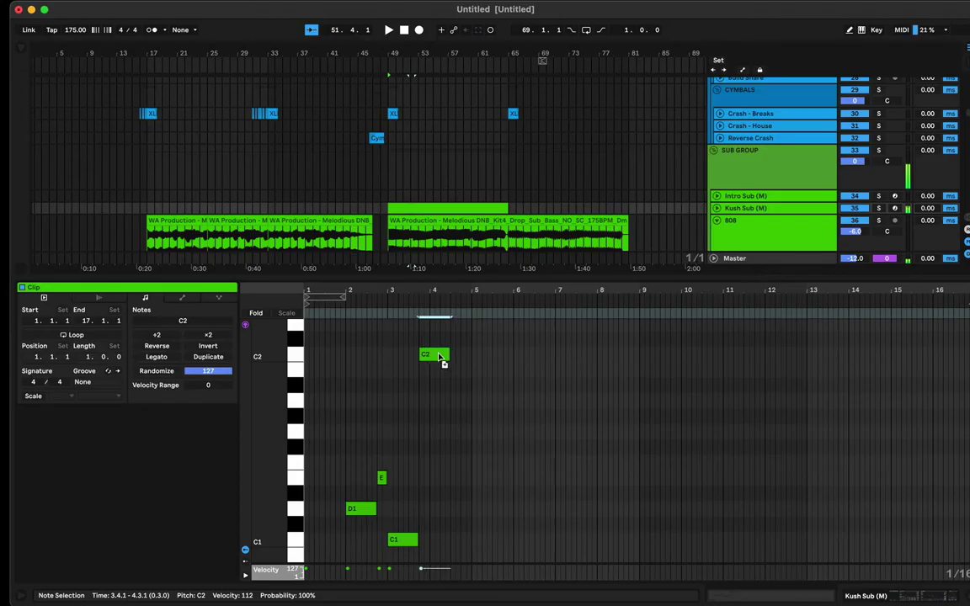
pyautogui.moveTo(449, 354); pyautogui.dragTo(431, 354)
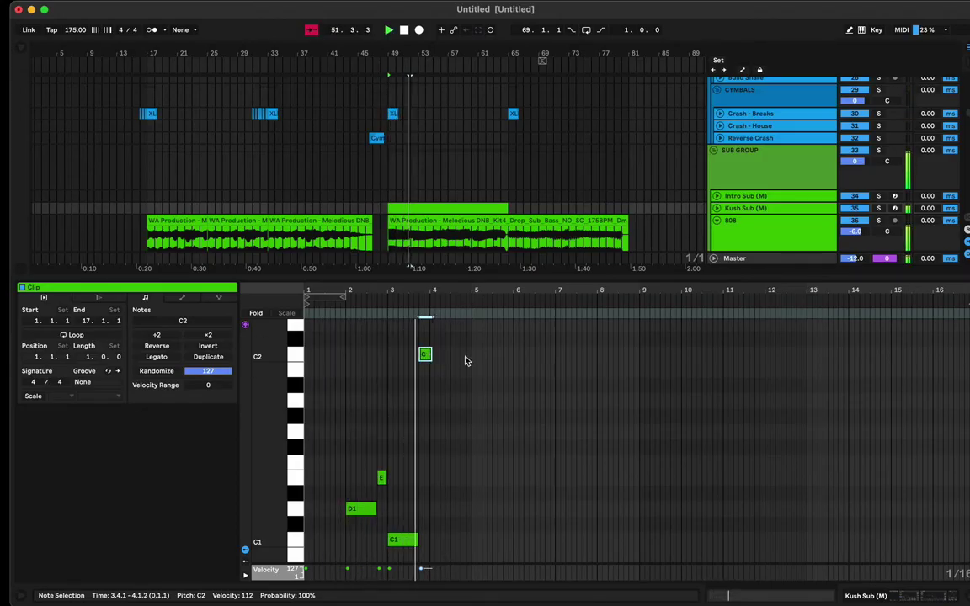
pyautogui.press('space')
# - Move the C2 note to start at 3.4.3, extend C1 to meet it and audition the transition
pyautogui.moveTo(426, 355); pyautogui.dragTo(432, 357)
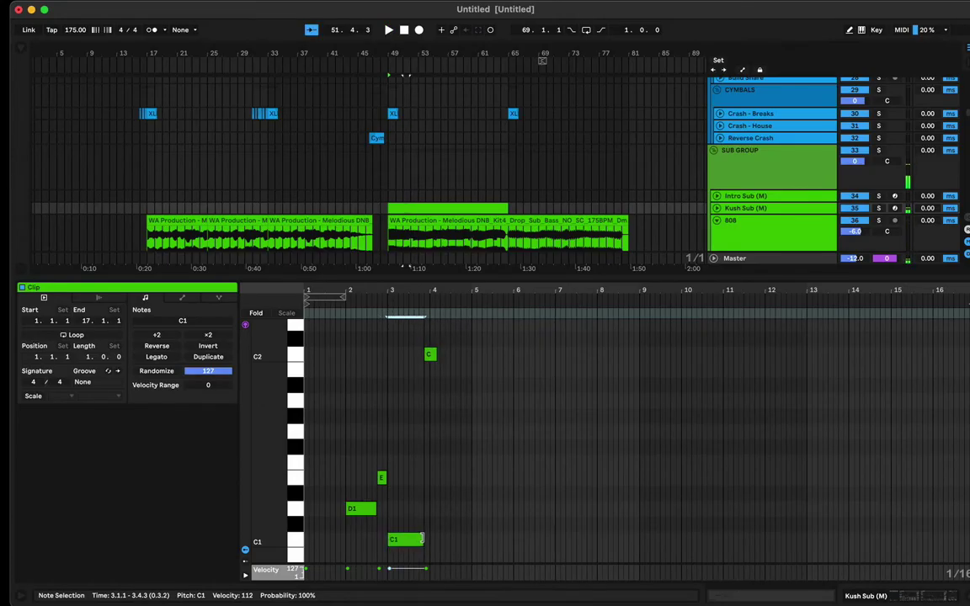
pyautogui.press('space')
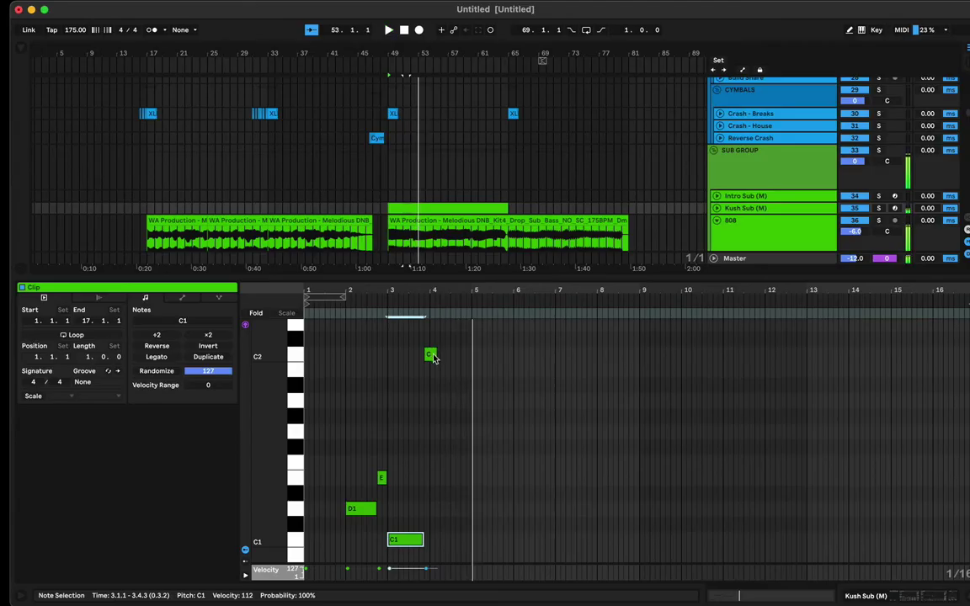
pyautogui.click(431, 354)
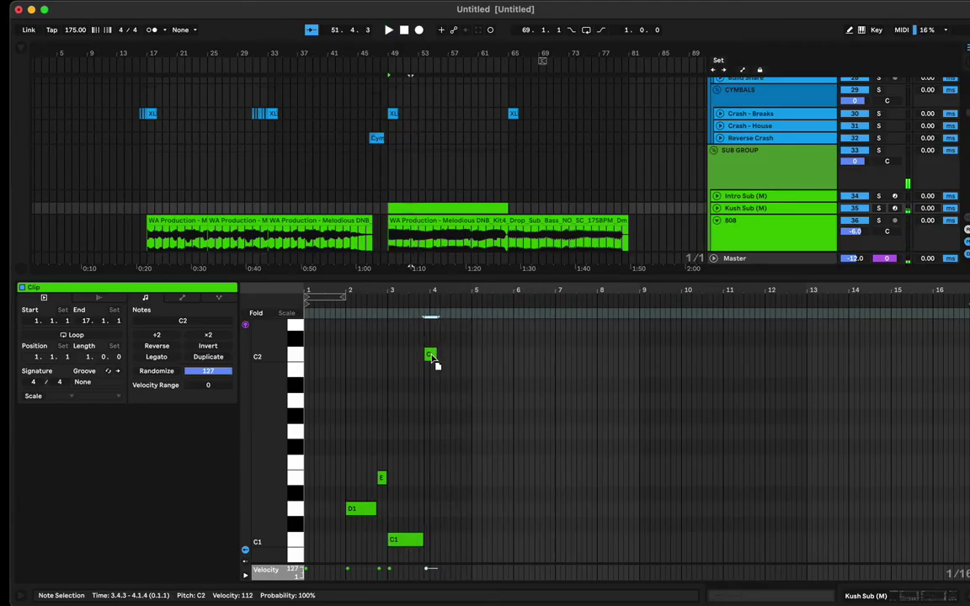
pyautogui.press('space')
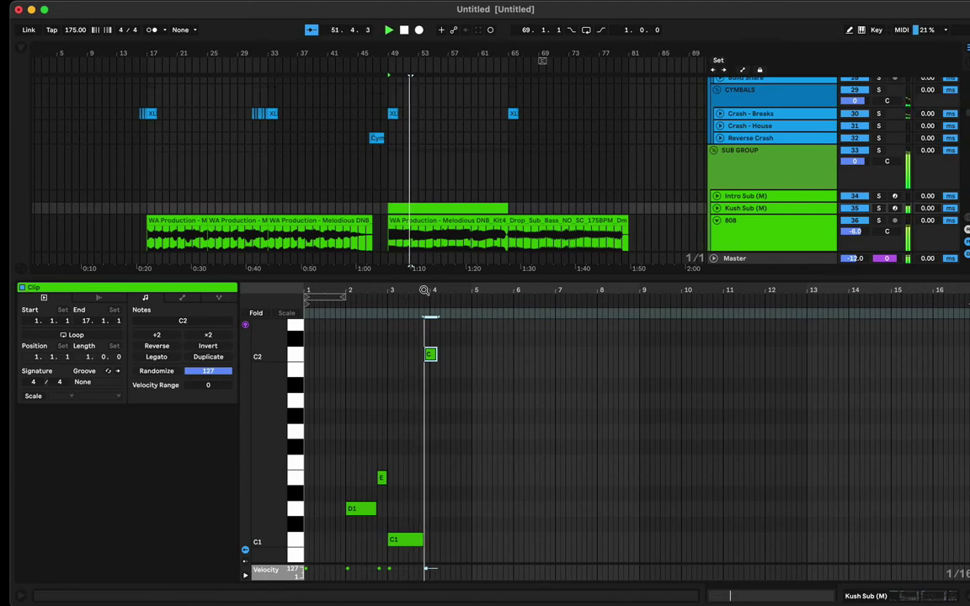
# - Extend the C1 note to 3.4.4, shift the C2 note to start there and listen to the timing
pyautogui.moveTo(419, 302); pyautogui.dragTo(410, 329)
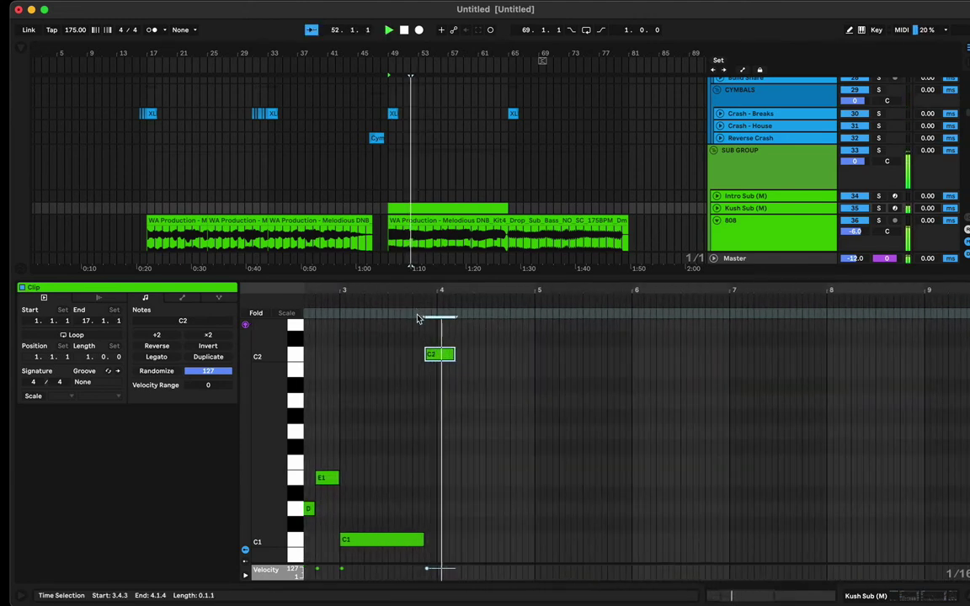
pyautogui.click(421, 540)
pyautogui.press('space')
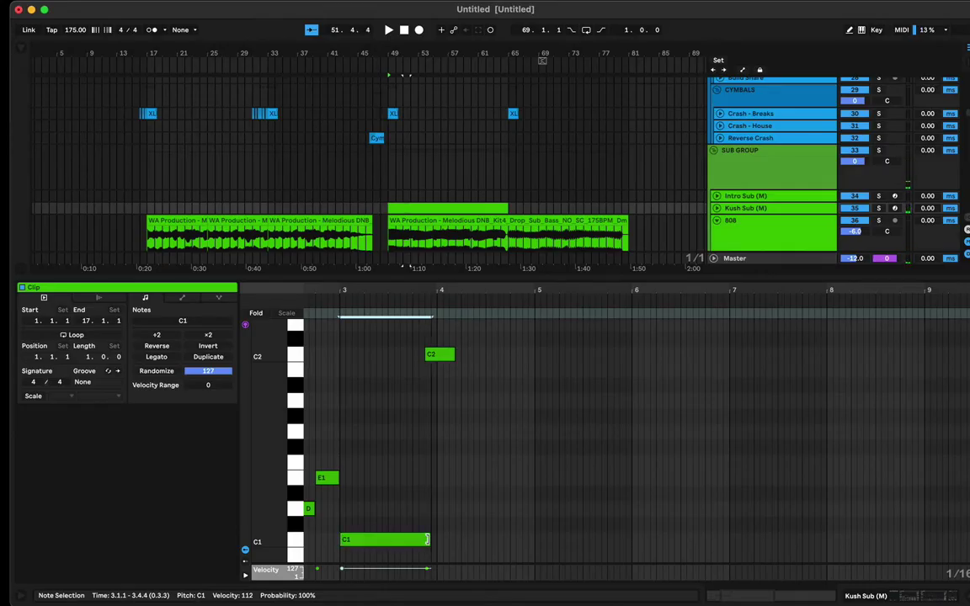
pyautogui.moveTo(440, 359); pyautogui.dragTo(452, 364)
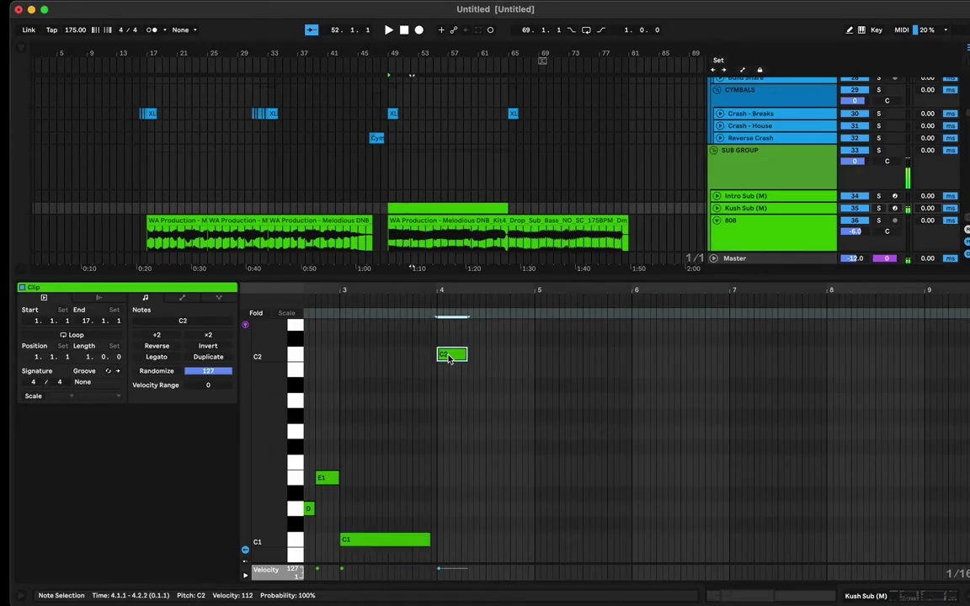
pyautogui.click(399, 301)
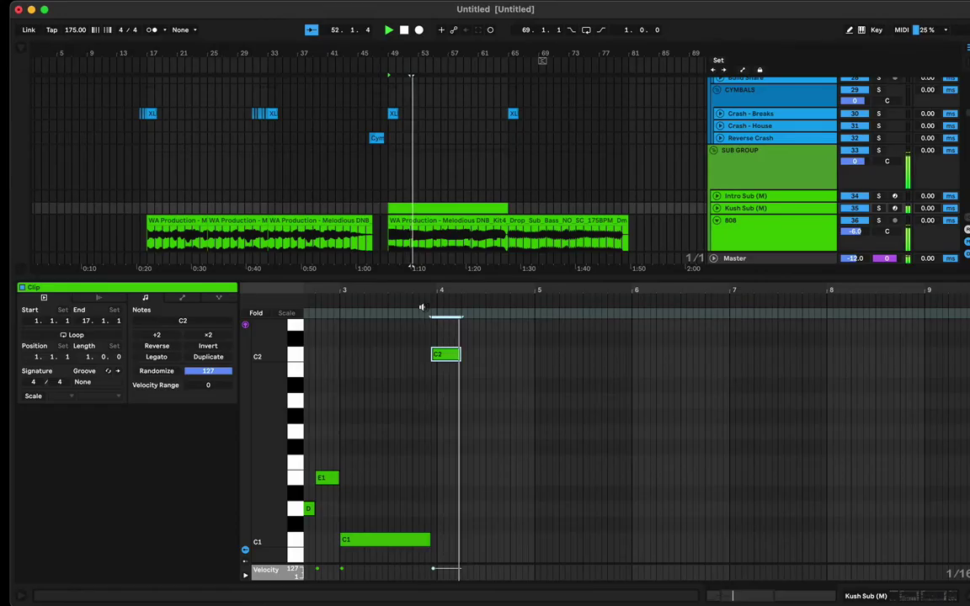
pyautogui.press('space')
# - Lengthen the C2 note to 4.3.1 and add a one-beat C1 note directly after it
pyautogui.moveTo(461, 355); pyautogui.dragTo(532, 549)
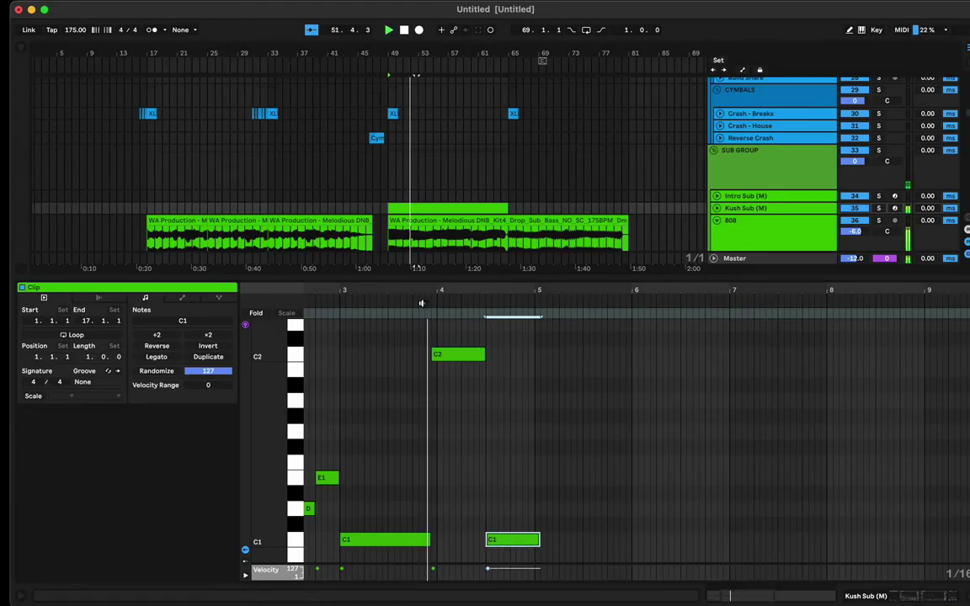
pyautogui.press('space')
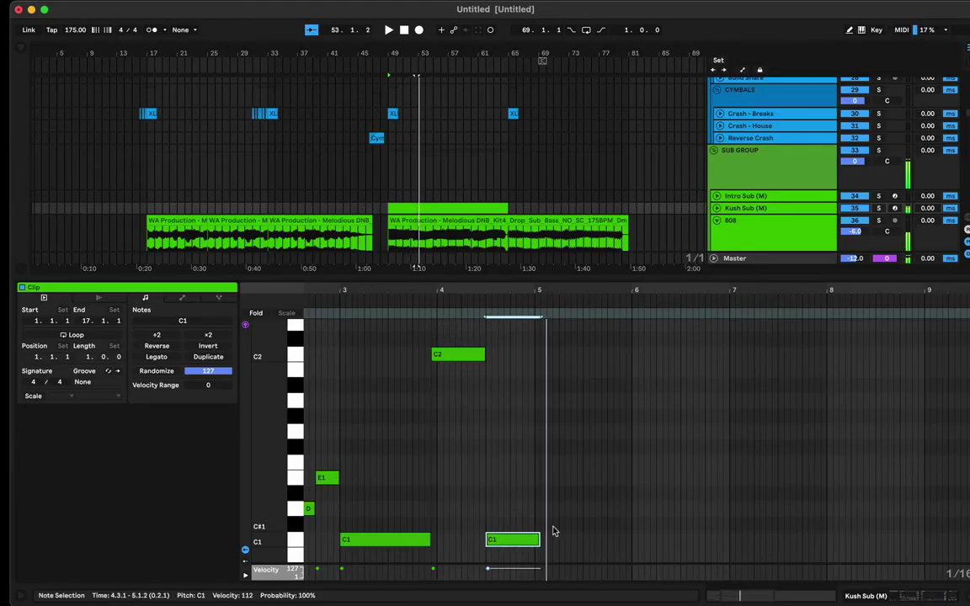
pyautogui.moveTo(538, 538); pyautogui.dragTo(509, 540)
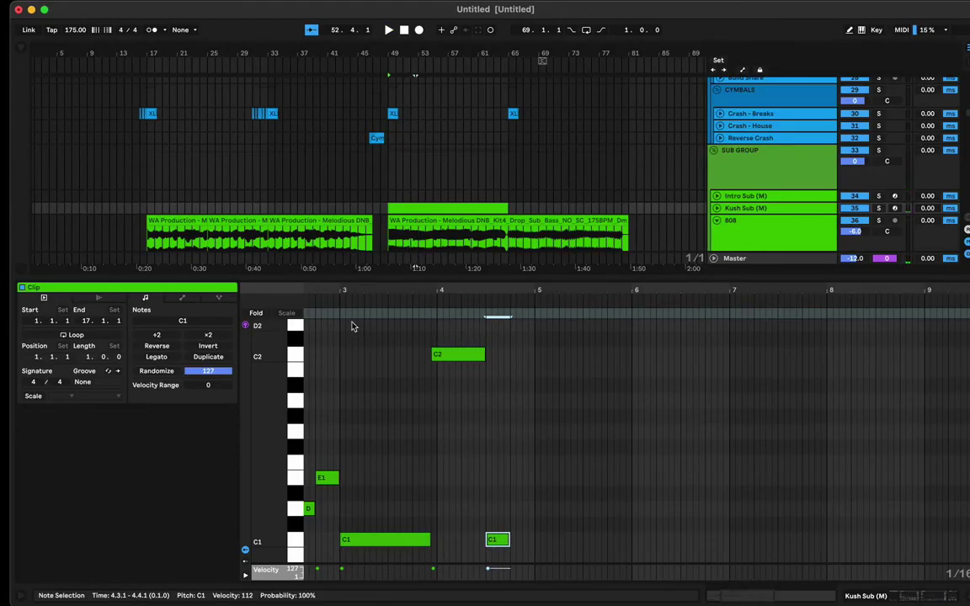
pyautogui.press('space')
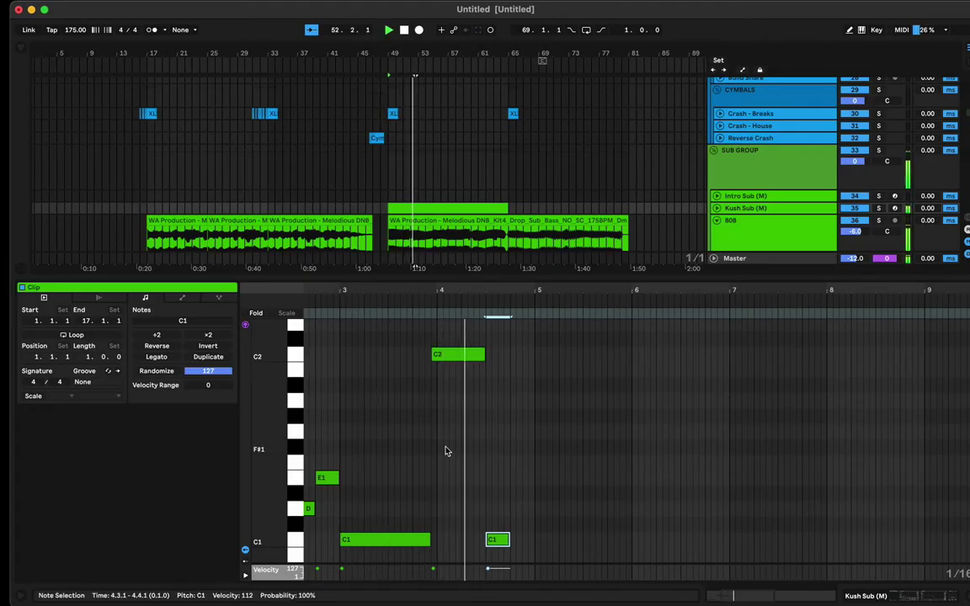
# - Audition the phrase, shorten the bar 3 C1 note to 3.4.3 and extend the start of C2 back towards it
pyautogui.press('space')
pyautogui.press('space')
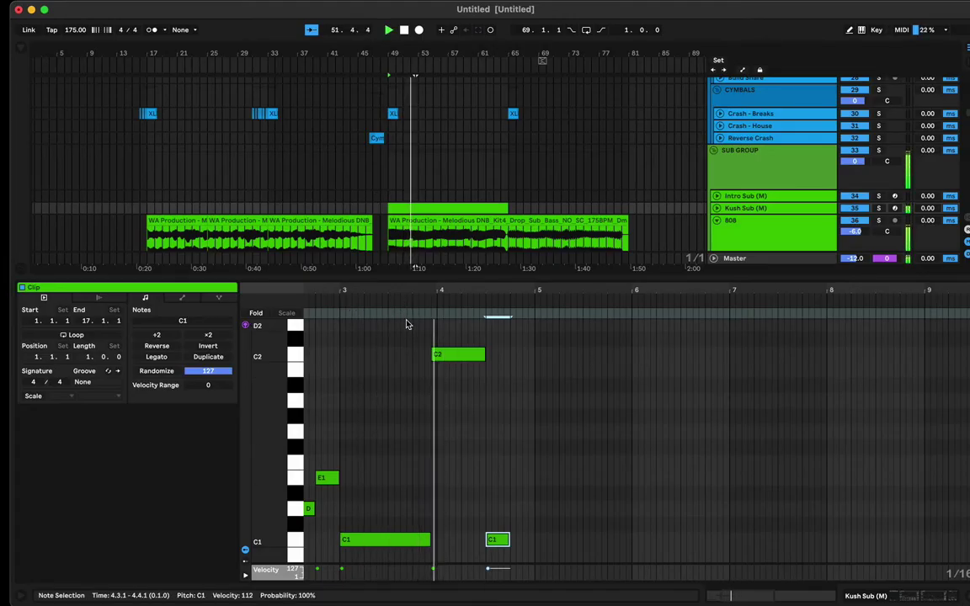
pyautogui.press('space')
pyautogui.moveTo(430, 539); pyautogui.dragTo(424, 539)
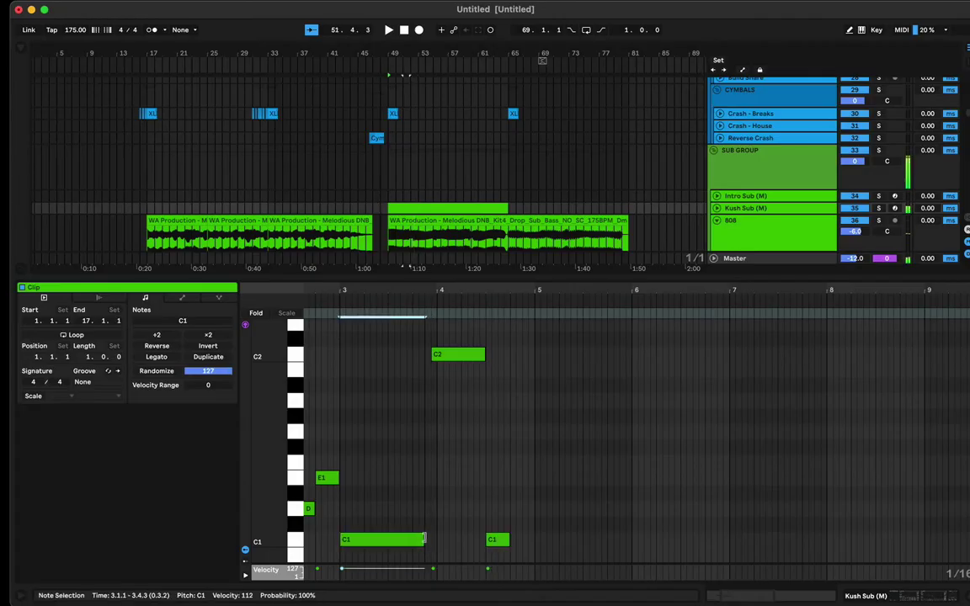
pyautogui.moveTo(434, 353); pyautogui.dragTo(426, 353)
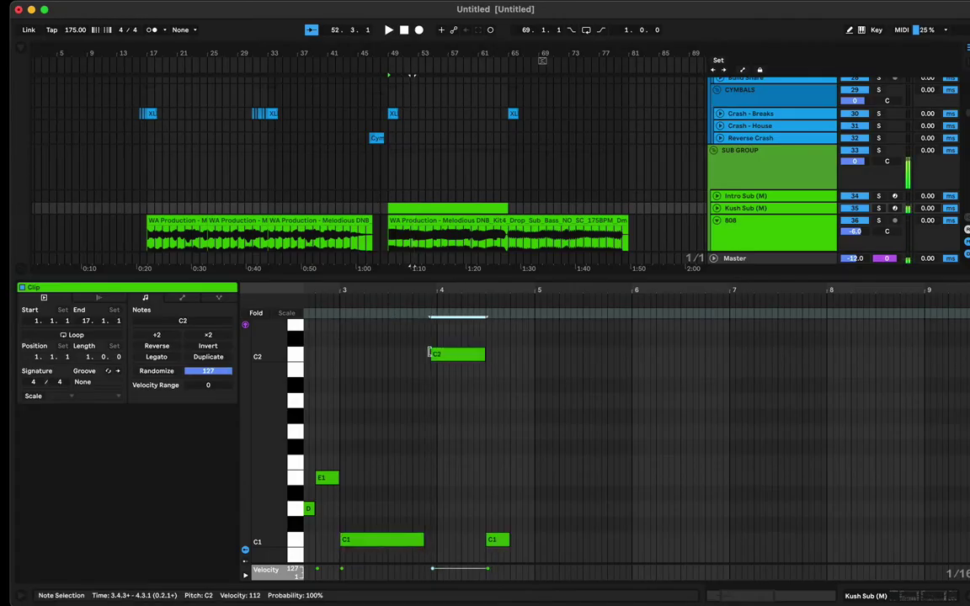
# - Audition the phrase, extend the bar 4 C1 note to 4.4.3 and add an F0 note from there to 5.1.1
pyautogui.press('space')
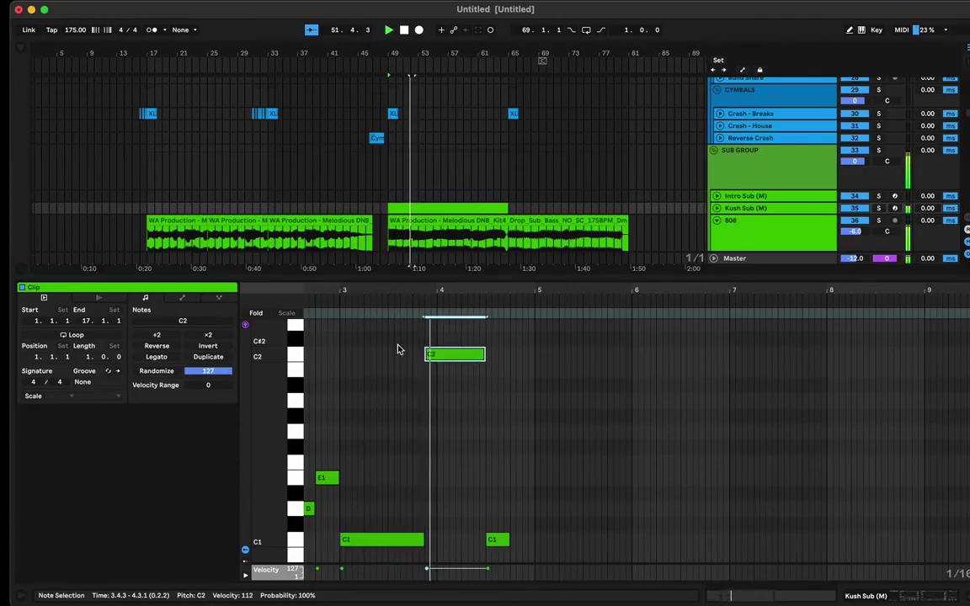
pyautogui.click(496, 539)
pyautogui.press('space')
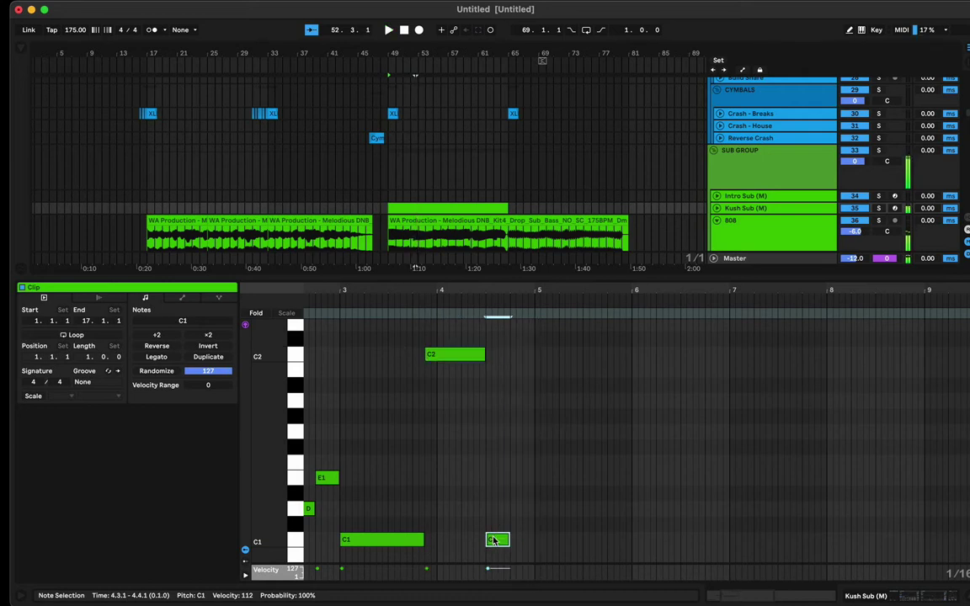
pyautogui.press('space')
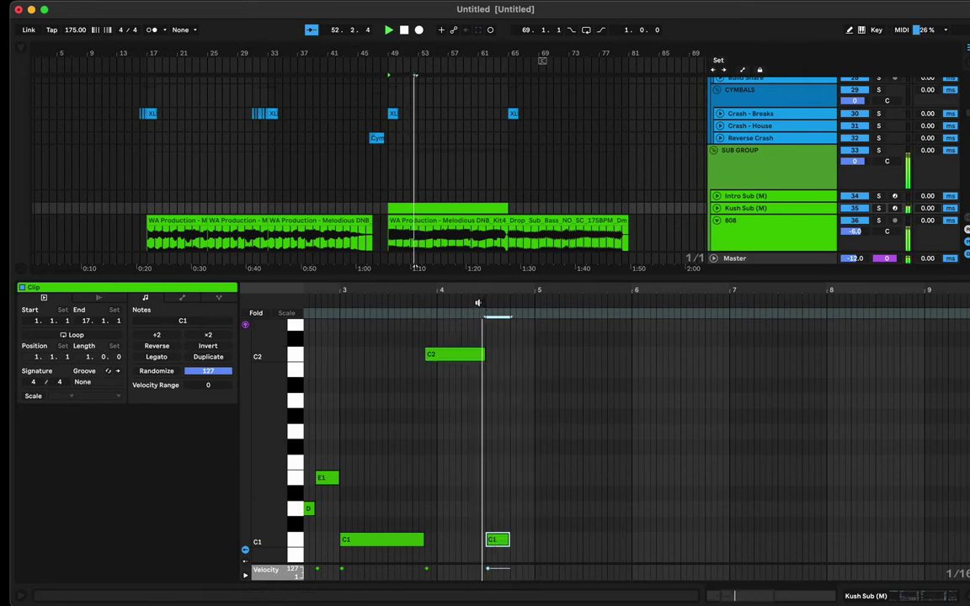
pyautogui.scroll(-5, 518, 472)
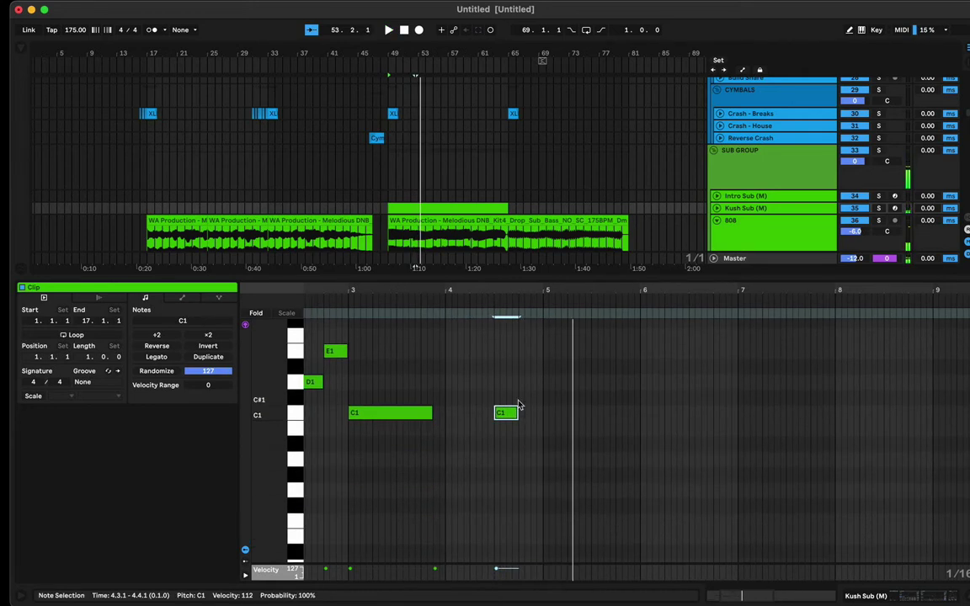
pyautogui.moveTo(514, 409); pyautogui.dragTo(549, 533)
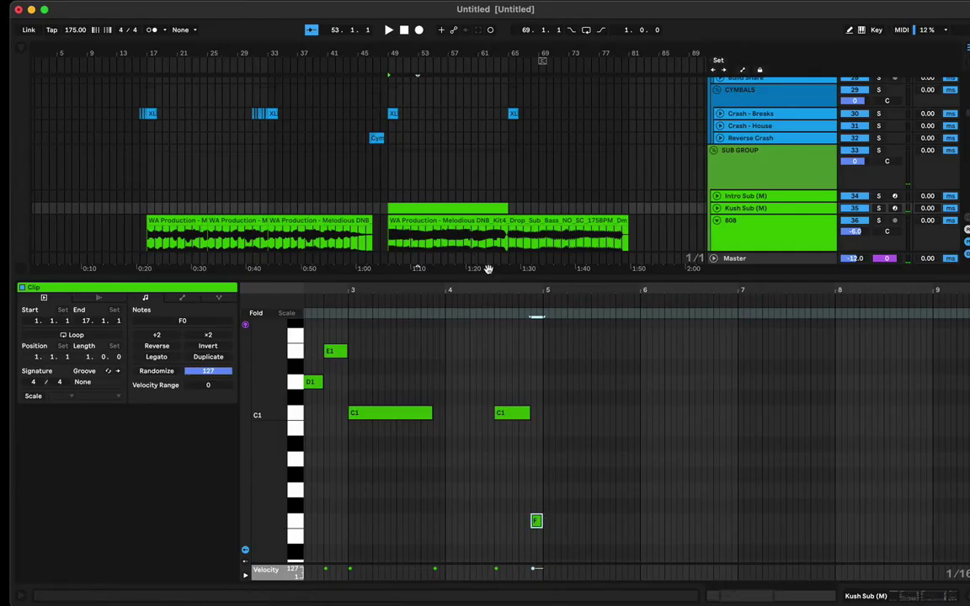
# - Play back the phrase and add a one-beat A0 note at 5.1.1, directly after the F0 note
pyautogui.press('space')
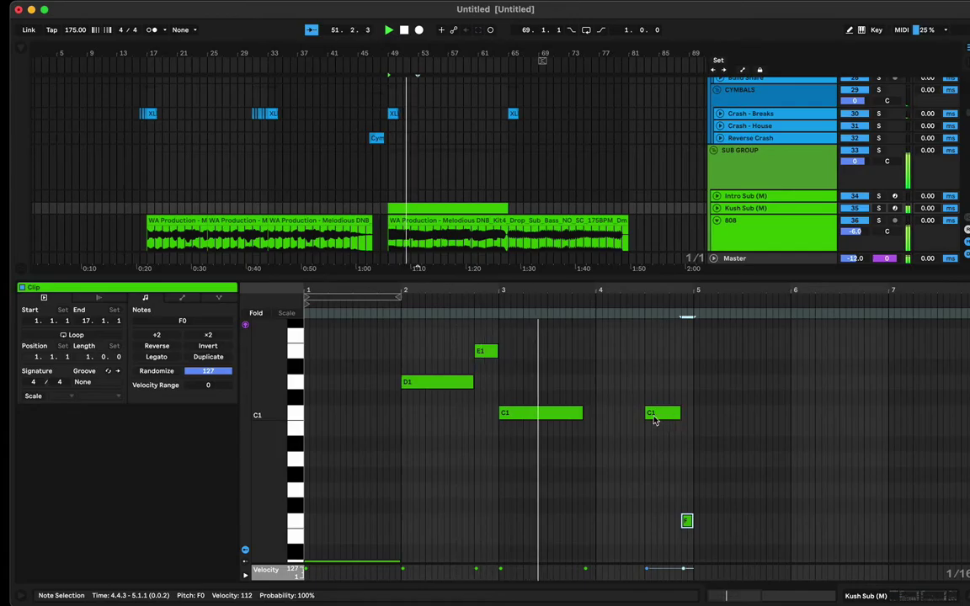
pyautogui.hscroll(2, 632, 414)
pyautogui.scroll(2, 632, 414)
pyautogui.hscroll(1, 641, 415)
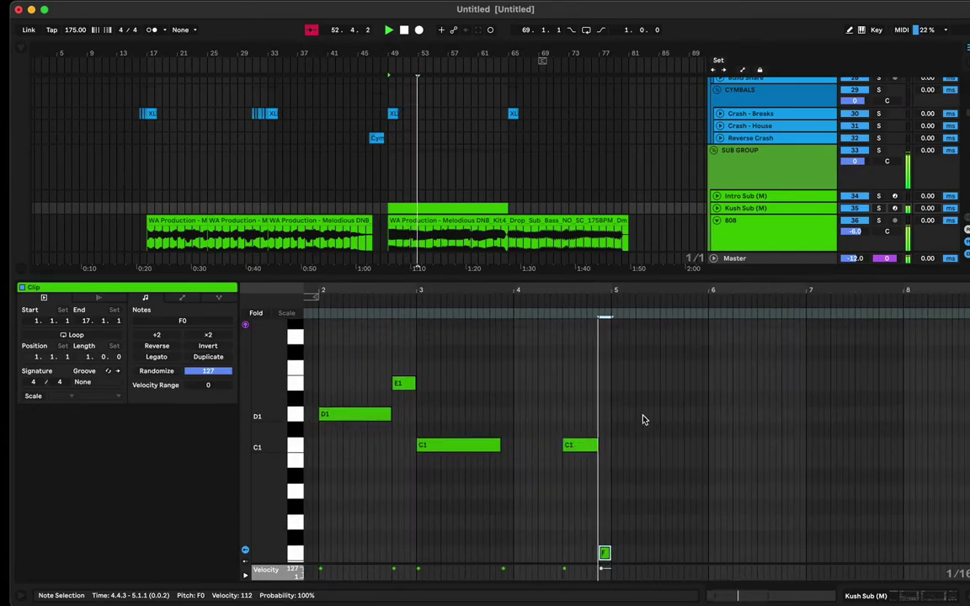
pyautogui.doubleClick(629, 493)
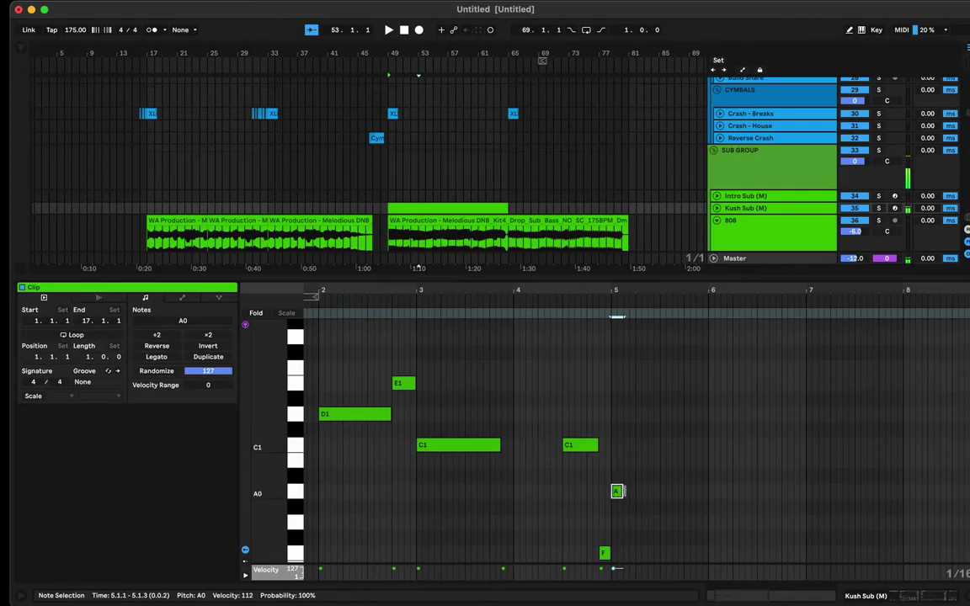
pyautogui.press('space')
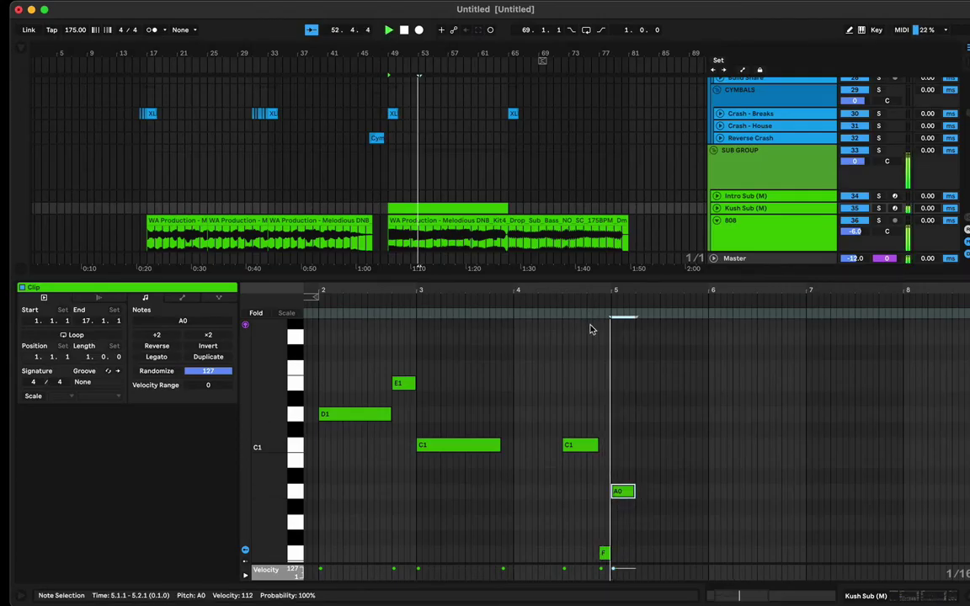
pyautogui.press('space')
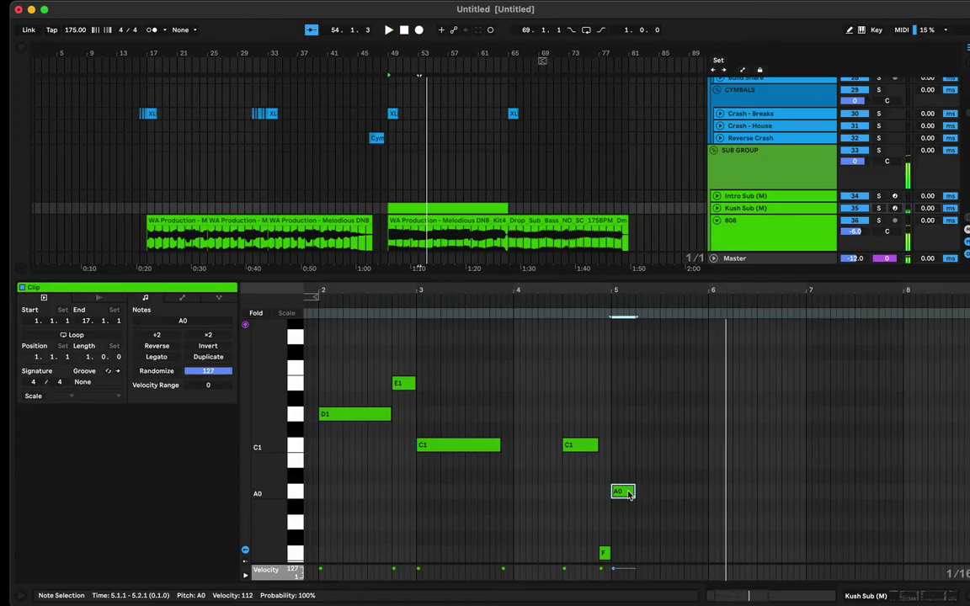
# - Copy the A0 note to G0 at 5.2.1, audition it and lengthen the copy to 7.1.1
pyautogui.keyDown('alt'); pyautogui.moveTo(629, 493); pyautogui.dragTo(653, 522); pyautogui.keyUp('alt')
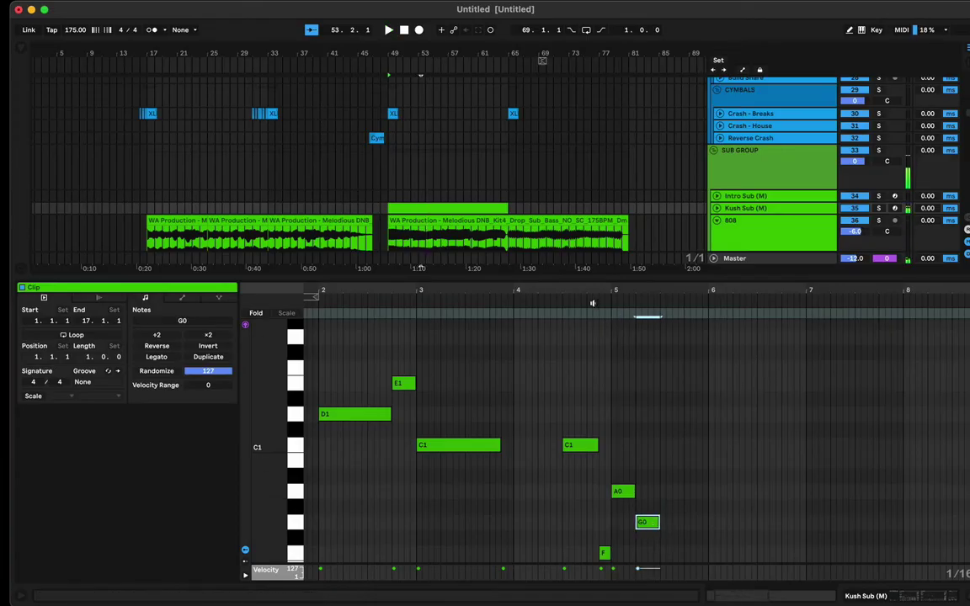
pyautogui.press('space')
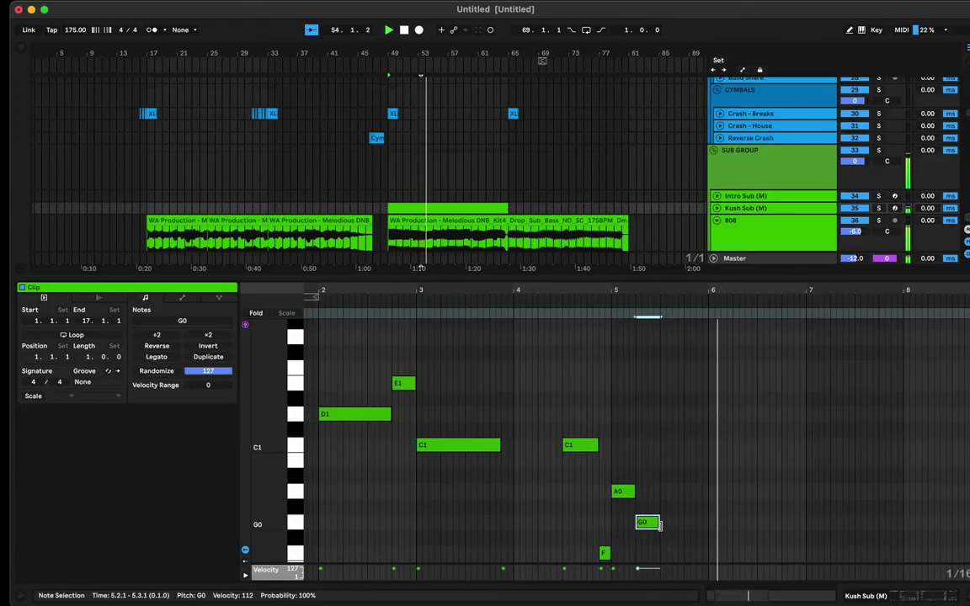
pyautogui.moveTo(659, 523); pyautogui.dragTo(806, 524)
# - Copy the long G0 note up to G1 at 7.1.1, shorten the copy to end at 7.3.1 and audition it
pyautogui.moveTo(660, 524); pyautogui.dragTo(838, 341)
pyautogui.hscroll(5, 851, 342)
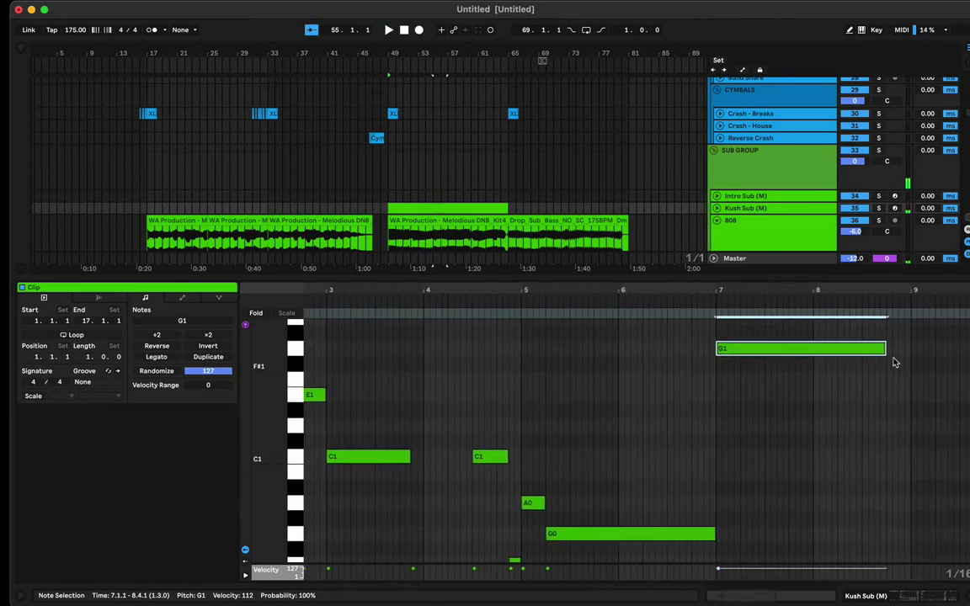
pyautogui.moveTo(881, 348); pyautogui.dragTo(759, 349)
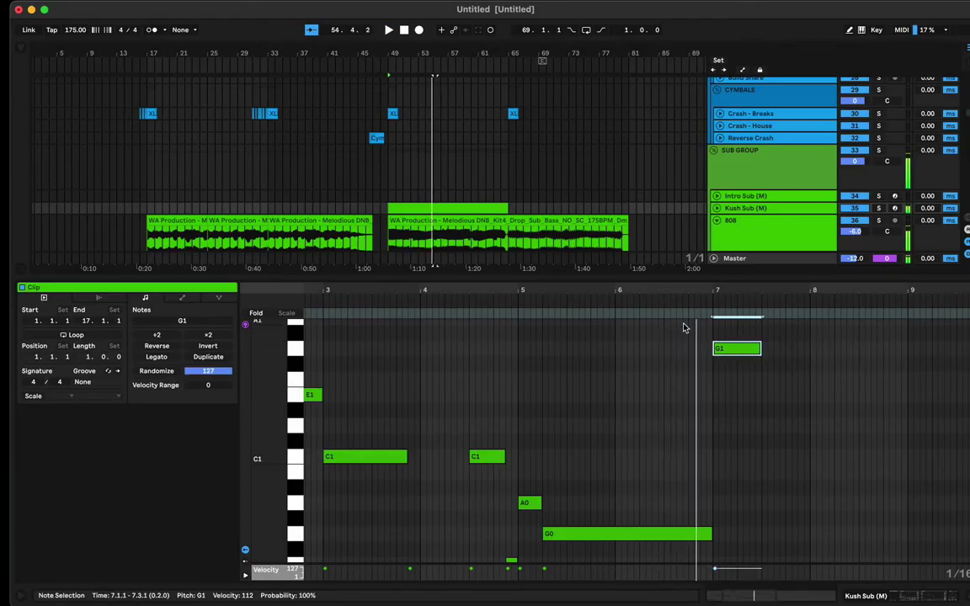
pyautogui.hscroll(-8, 684, 324)
pyautogui.hscroll(6, 765, 295)
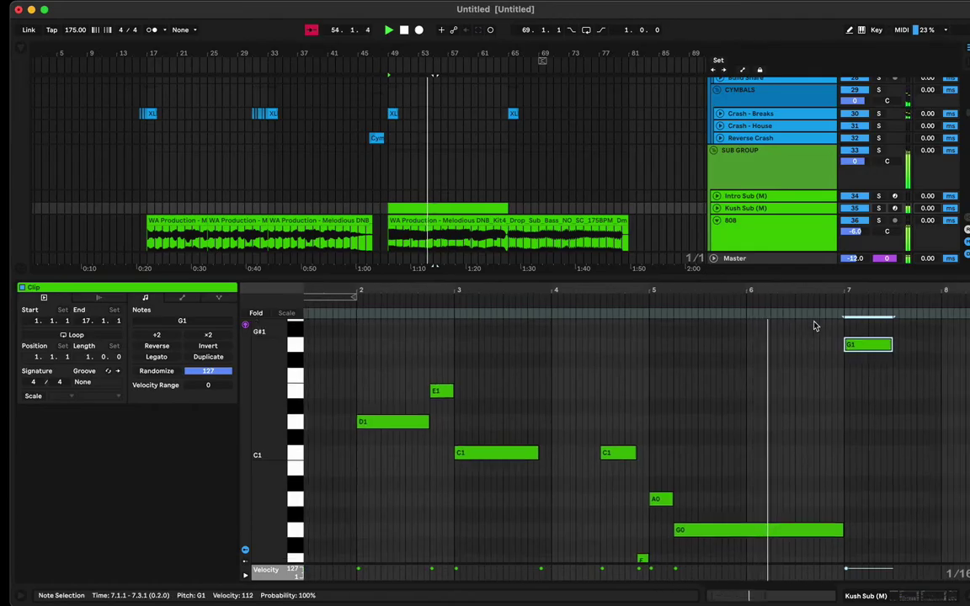
pyautogui.scroll(2, 776, 368)
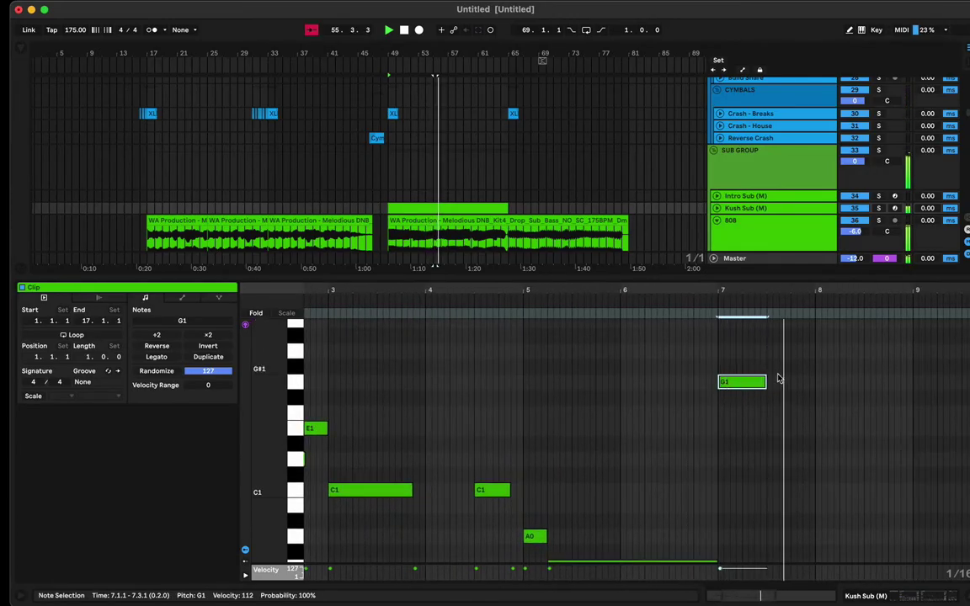
# - Copy the G1 note down to G0, start the copy at 7.2.3 with G1 ending there, and extend G0 to 8.1.1
pyautogui.moveTo(745, 384); pyautogui.dragTo(792, 556)
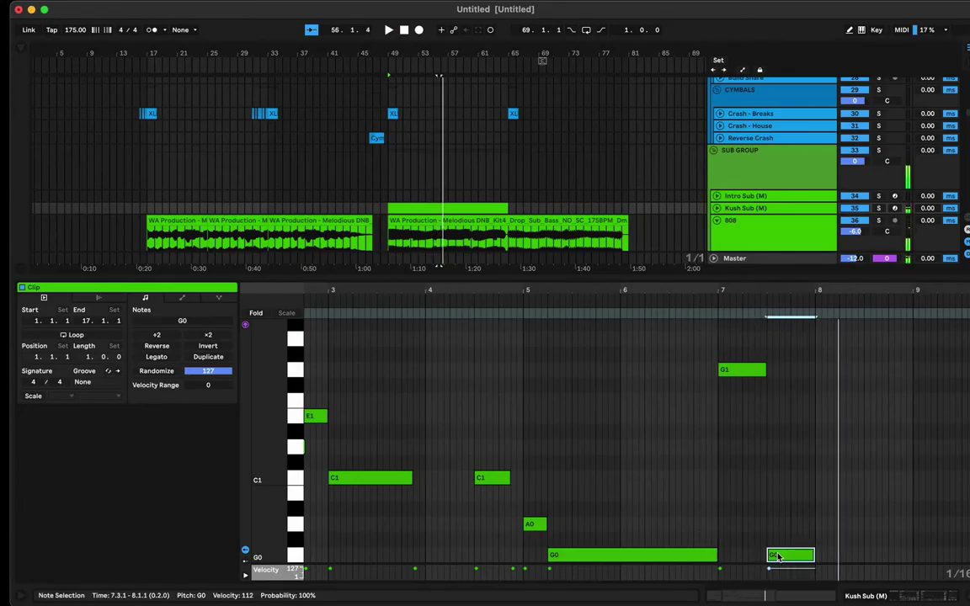
pyautogui.moveTo(777, 558); pyautogui.dragTo(766, 559)
pyautogui.moveTo(765, 368); pyautogui.dragTo(758, 368)
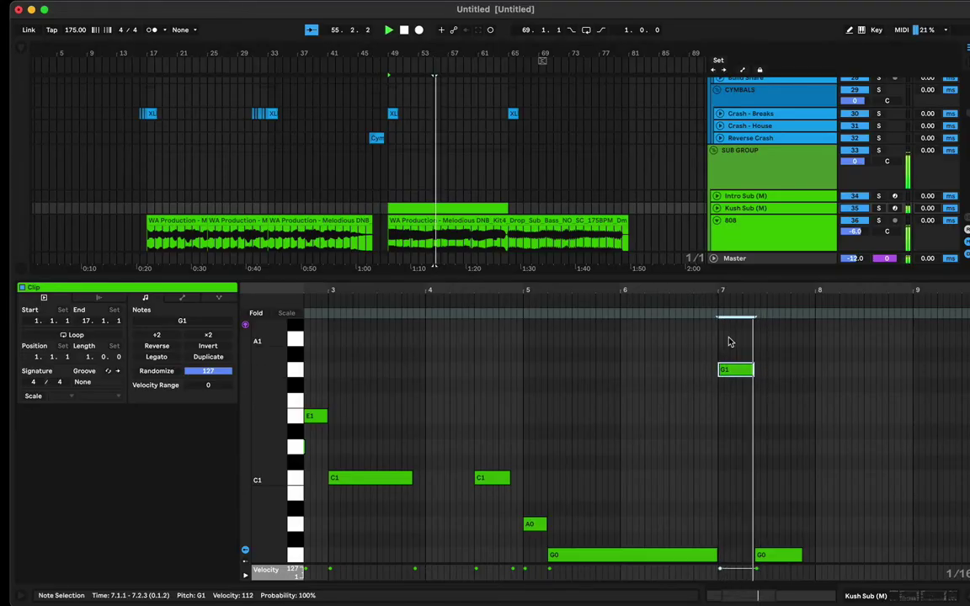
pyautogui.scroll(-3, 807, 439)
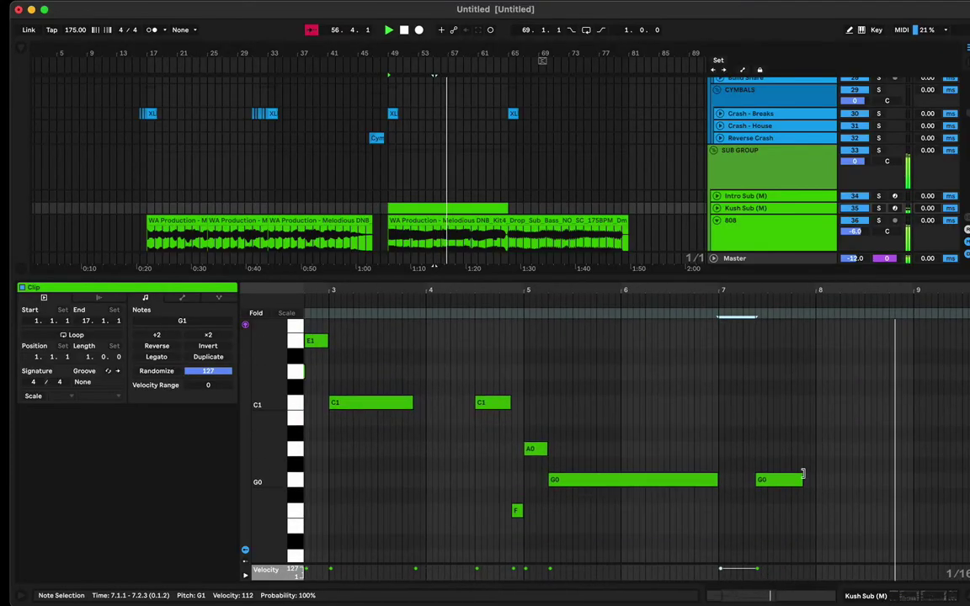
pyautogui.click(800, 477)
pyautogui.press('space')
# - Copy the bar 7 G0 note to A0 from 8.1.1 to 8.3.3 and audition it
pyautogui.moveTo(779, 482); pyautogui.dragTo(837, 456)
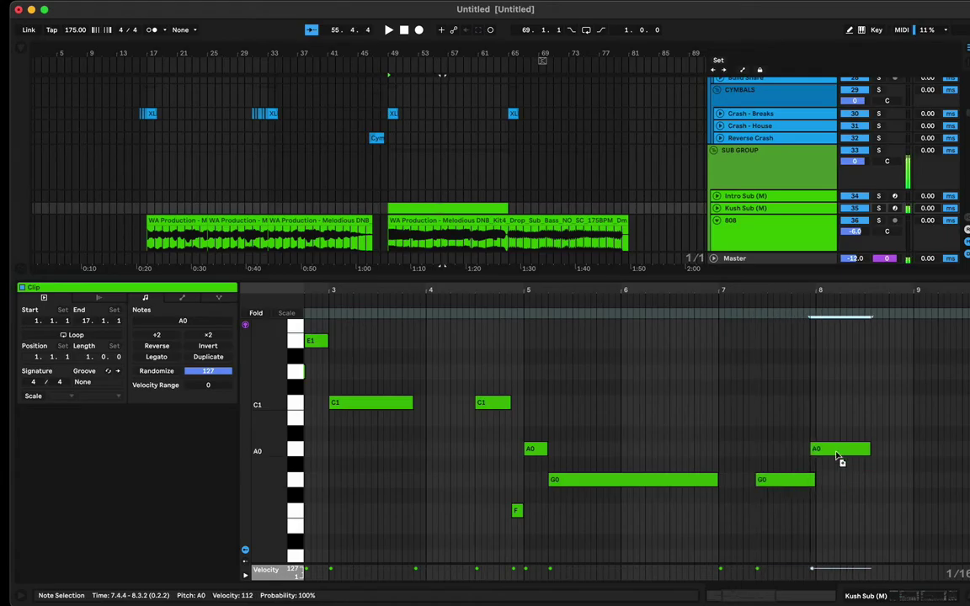
pyautogui.press('space')
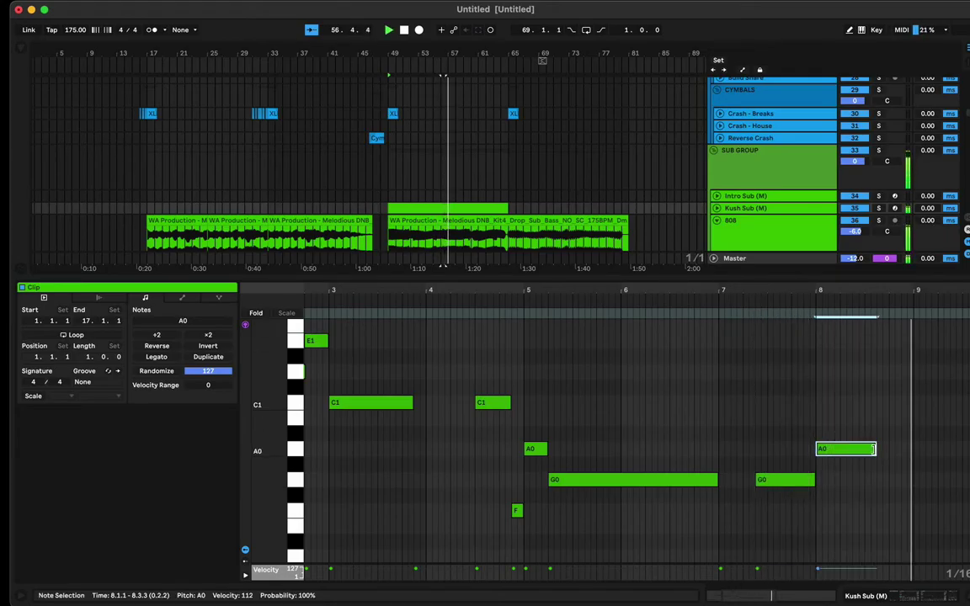
pyautogui.press('space')
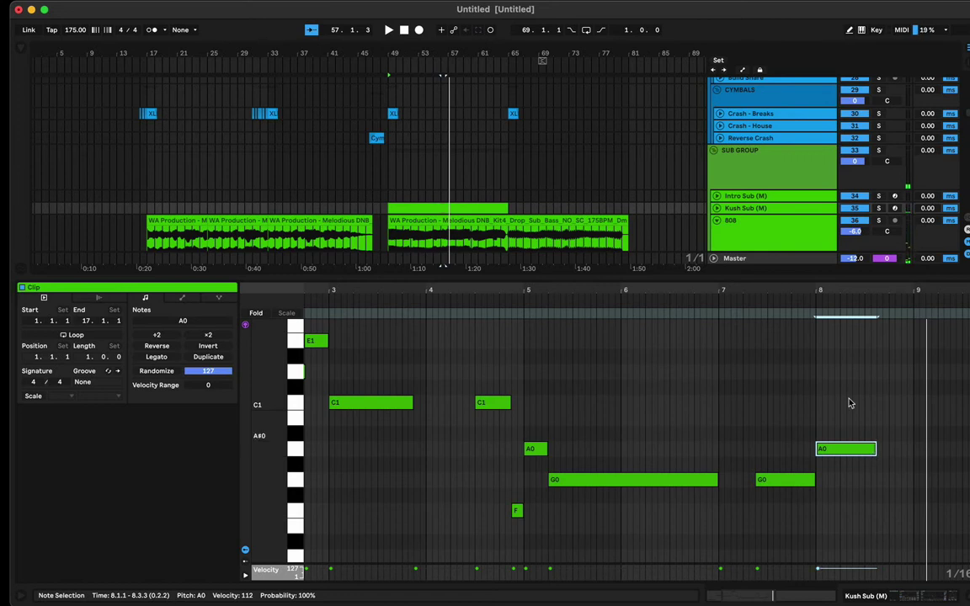
# - Shorten the bar 8 A0 note to 8.3.1, add an A1 note from there to 9.1.1 and audition it
pyautogui.press('space')
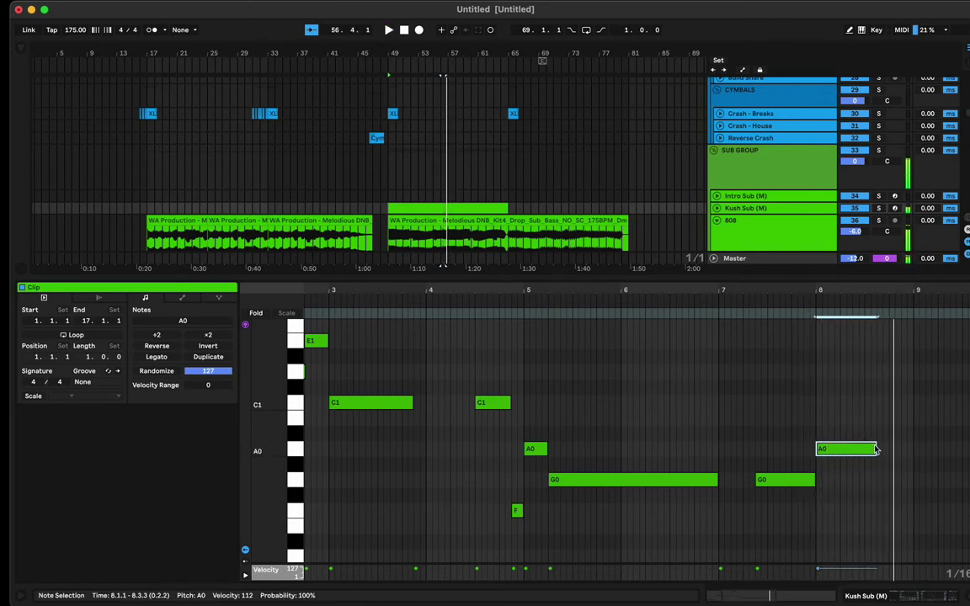
pyautogui.moveTo(874, 447); pyautogui.dragTo(895, 329)
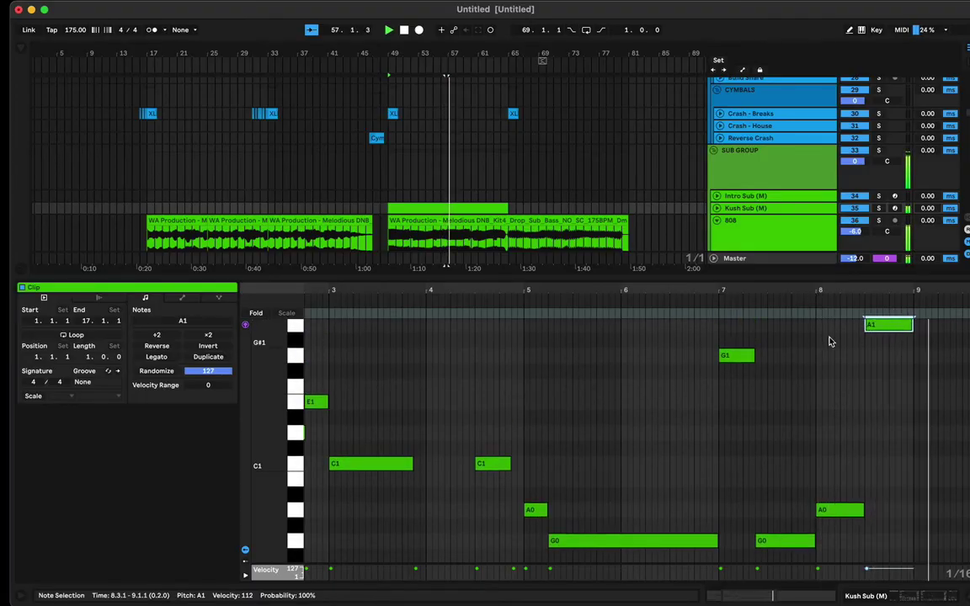
pyautogui.press('space')
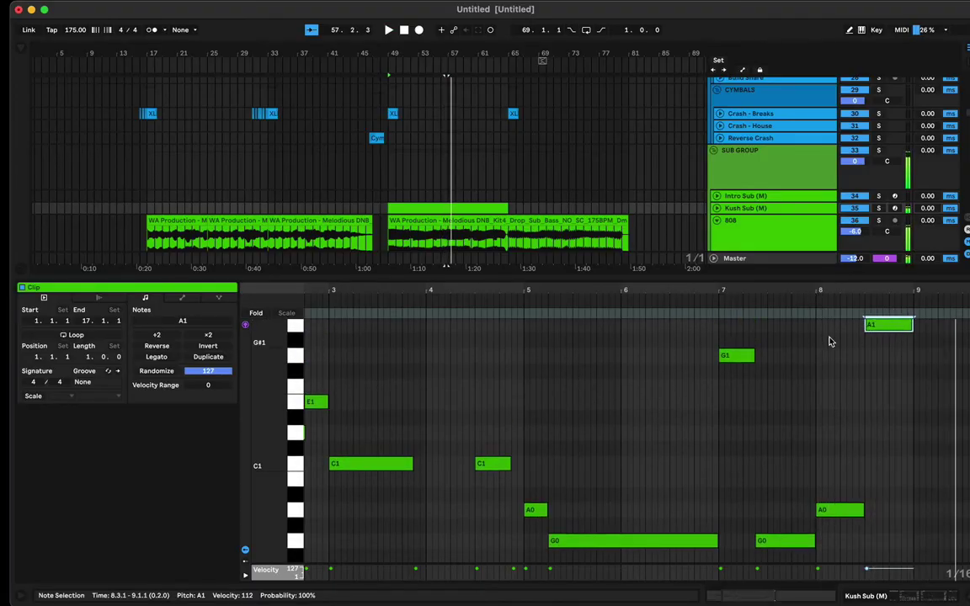
# - Solo the 808 track and listen to its drop clip, returning to the Kush Sub MIDI clip
pyautogui.click(443, 217)
pyautogui.press('space')
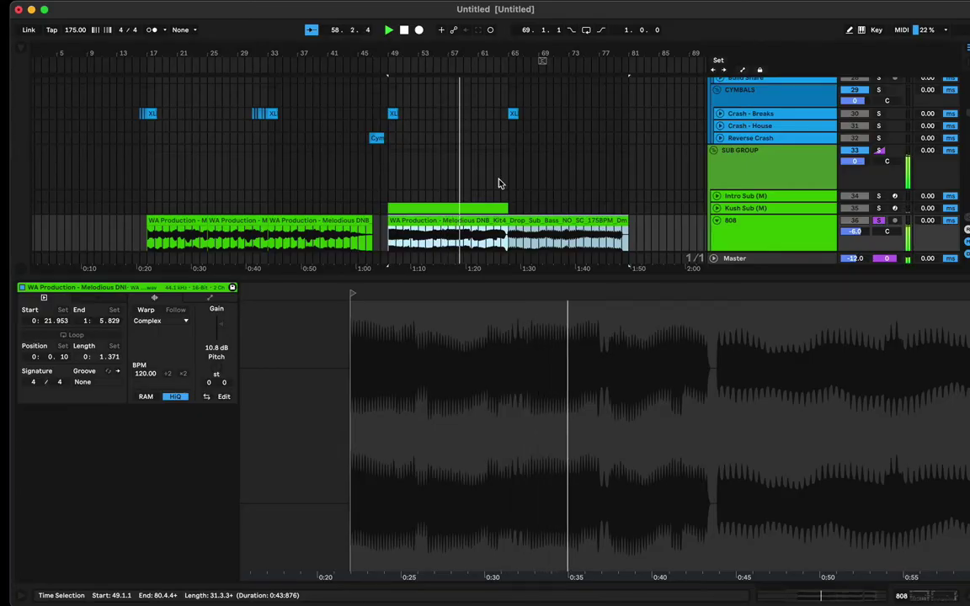
pyautogui.click(467, 205)
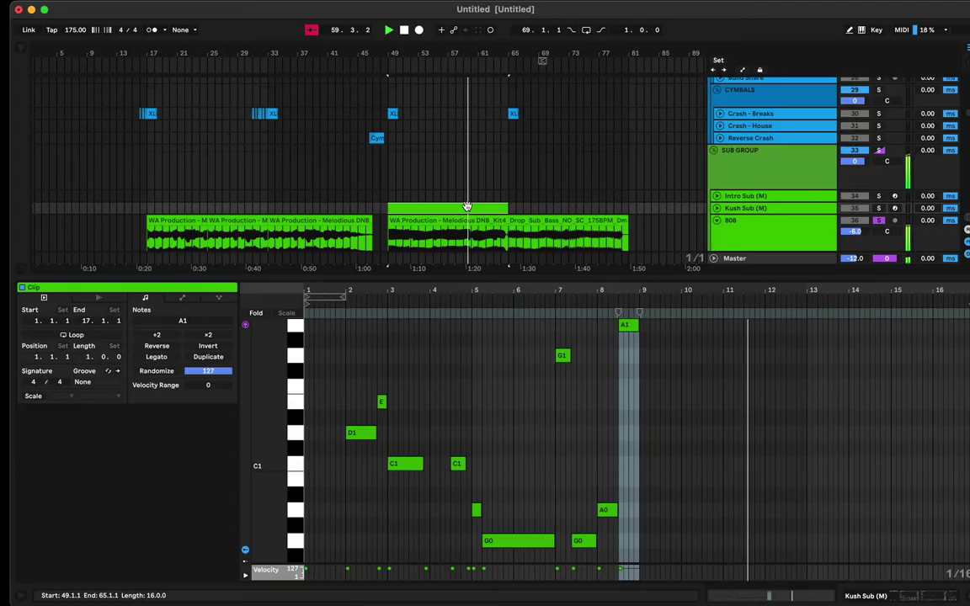
# - Unfold the Kush Sub track and solo it in place of the 808 to hear the programmed line
pyautogui.click(716, 208)
pyautogui.scroll(-1, 669, 195)
pyautogui.scroll(-2, 672, 195)
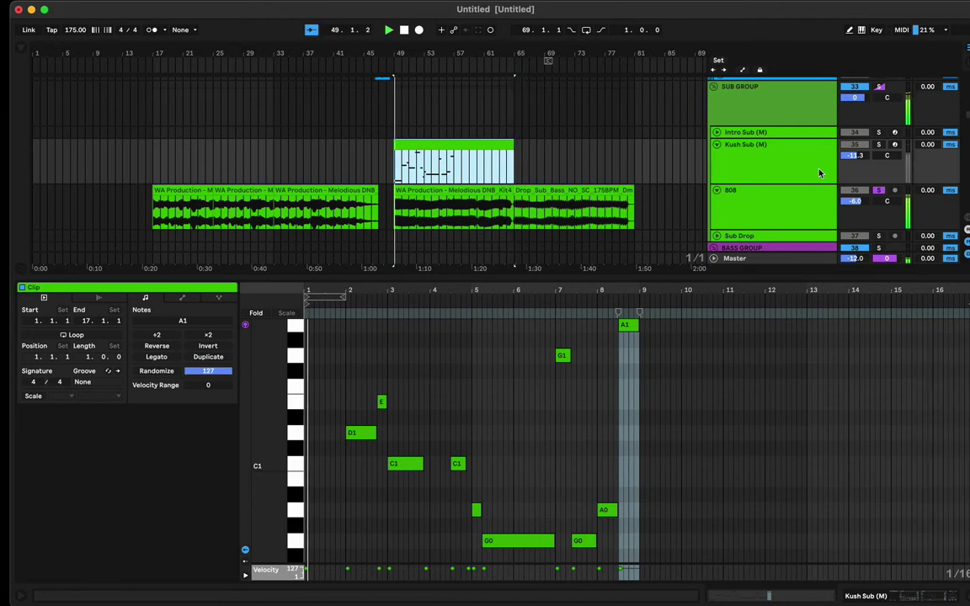
pyautogui.click(879, 145)
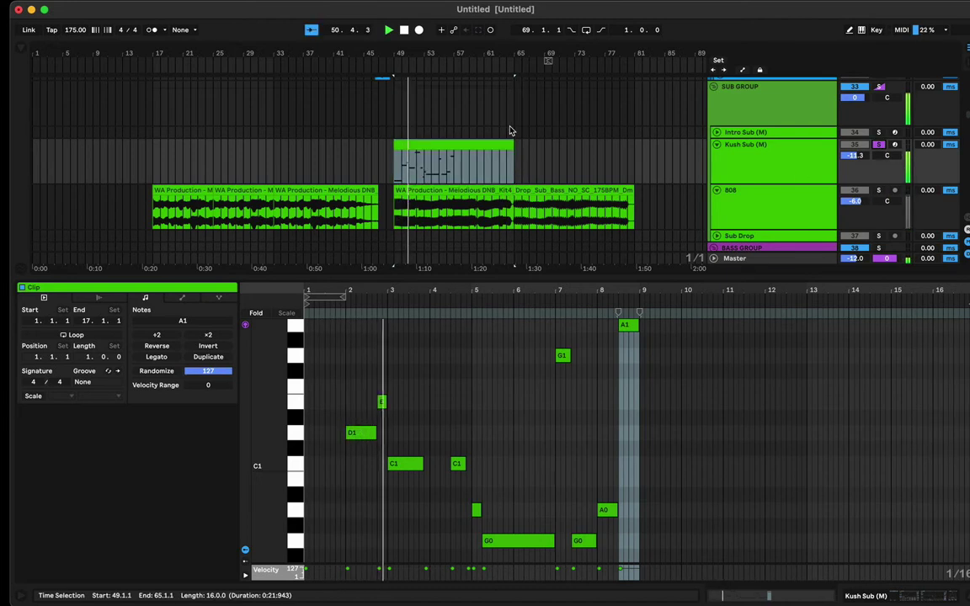
# - Show the Kush Sub track's devices with its Serum window open, and move the window clear of the arrangement clips
pyautogui.click(429, 142)
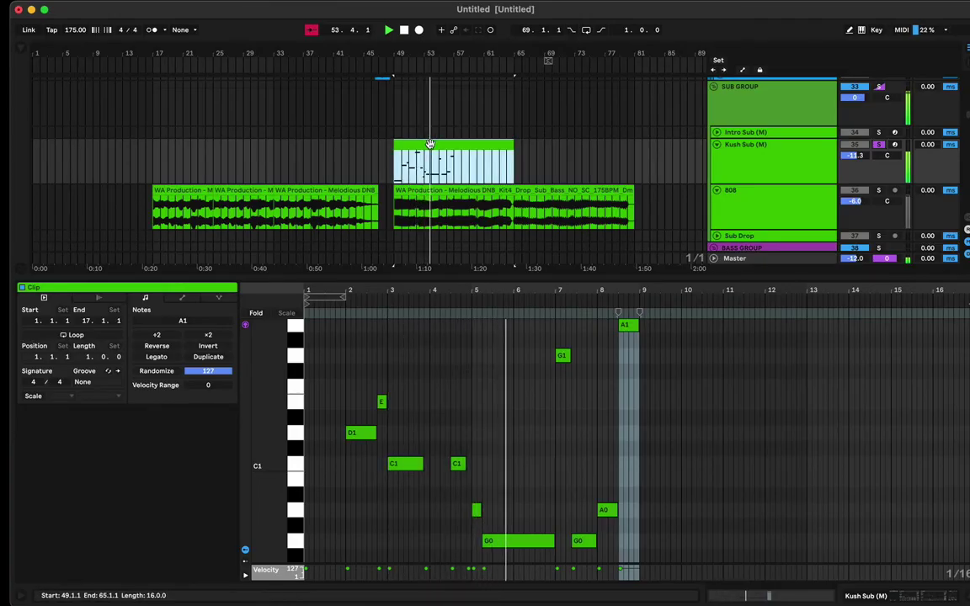
pyautogui.hotkey('shift', 'Tab')
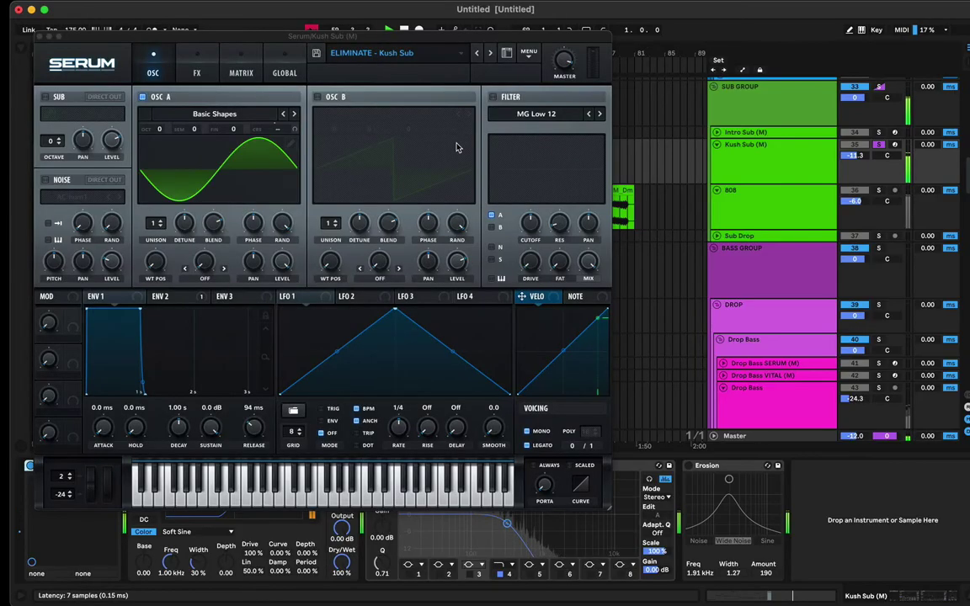
pyautogui.moveTo(487, 41); pyautogui.dragTo(536, 269)
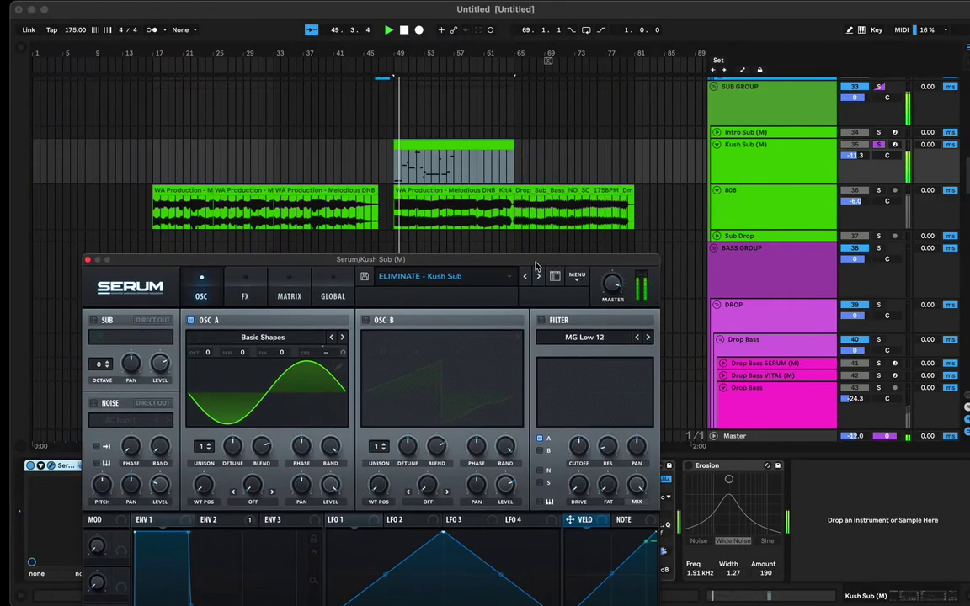
# - Loop the first eight bars of the Kush Sub clip, bars 49 to 57, and reposition Serum so its voicing section is visible
pyautogui.moveTo(453, 168); pyautogui.dragTo(406, 169)
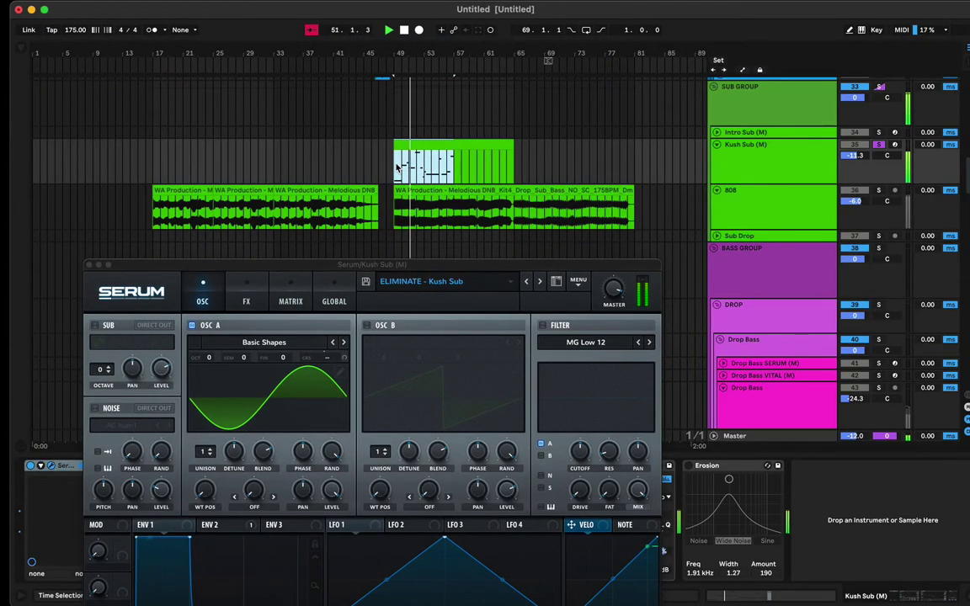
pyautogui.press('super+l')
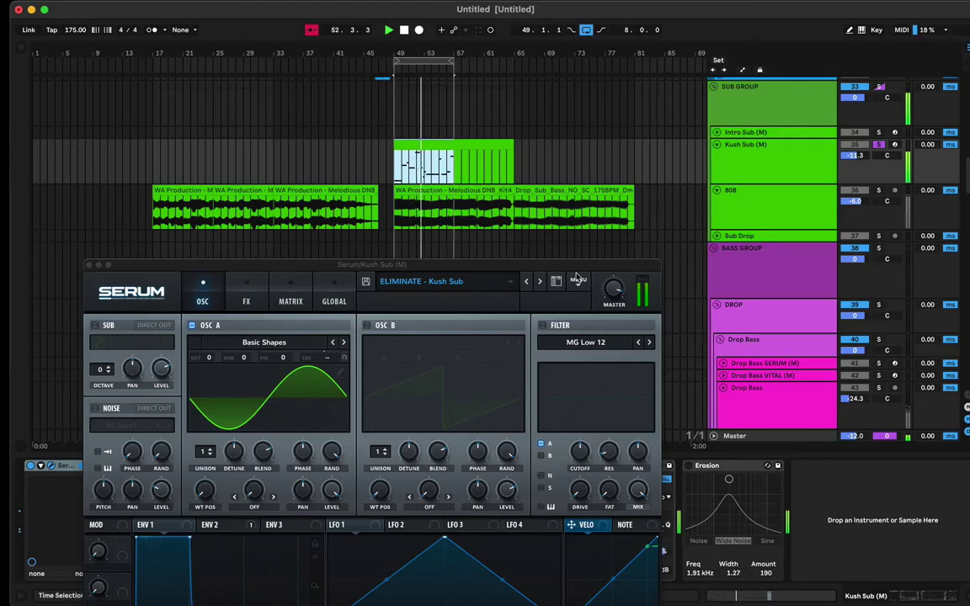
pyautogui.moveTo(571, 269); pyautogui.dragTo(783, 71)
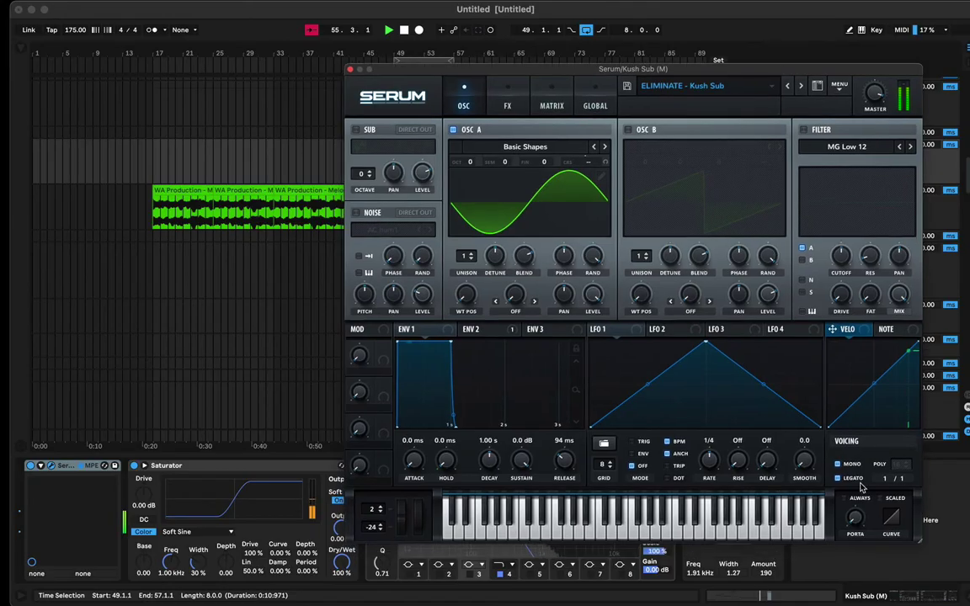
# - Set Serum's portamento time to 146 ms in the voicing section and move its window clear of the arrangement clips
pyautogui.moveTo(855, 519); pyautogui.dragTo(857, 483)
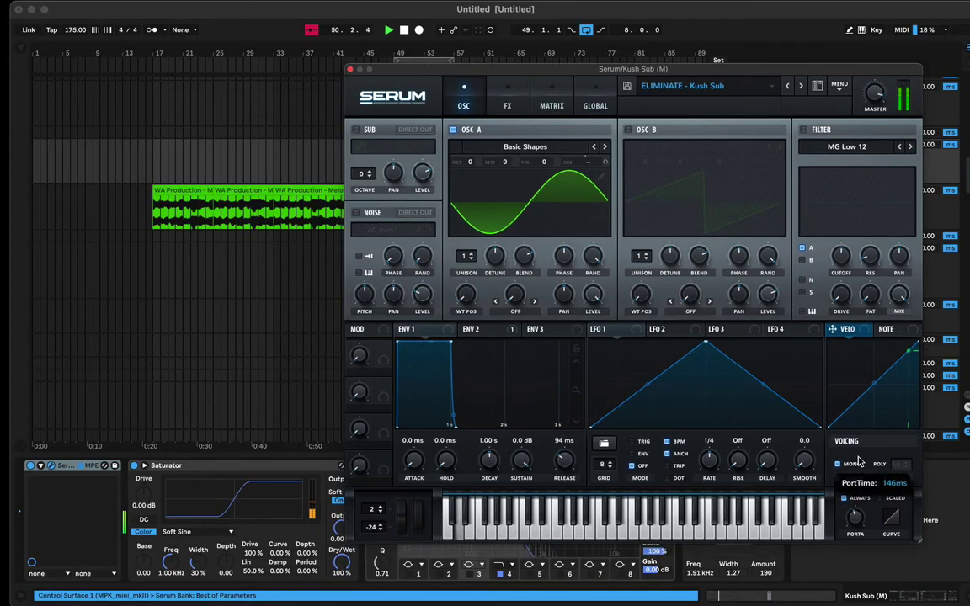
pyautogui.moveTo(859, 457); pyautogui.dragTo(859, 455)
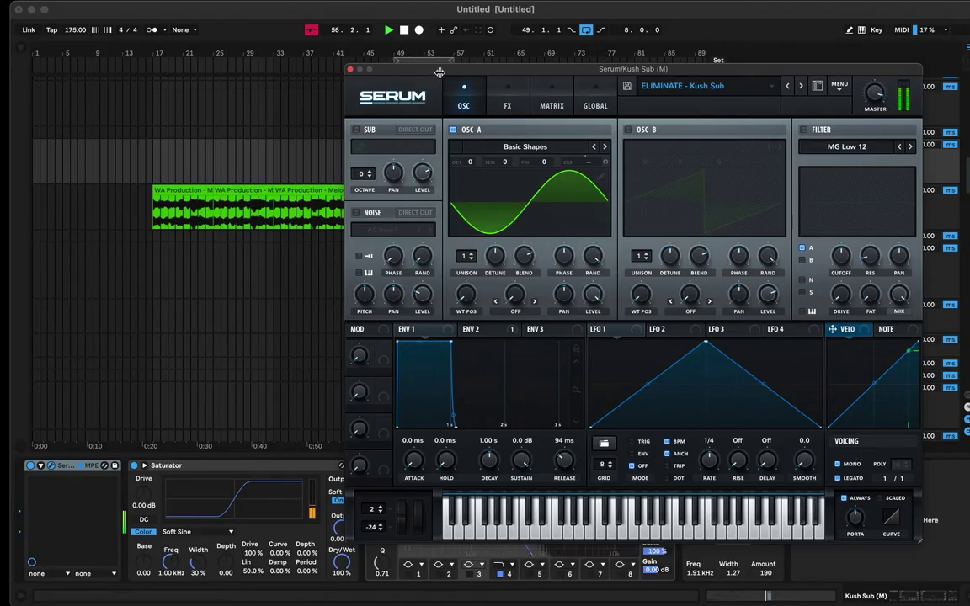
pyautogui.moveTo(444, 78); pyautogui.dragTo(407, 291)
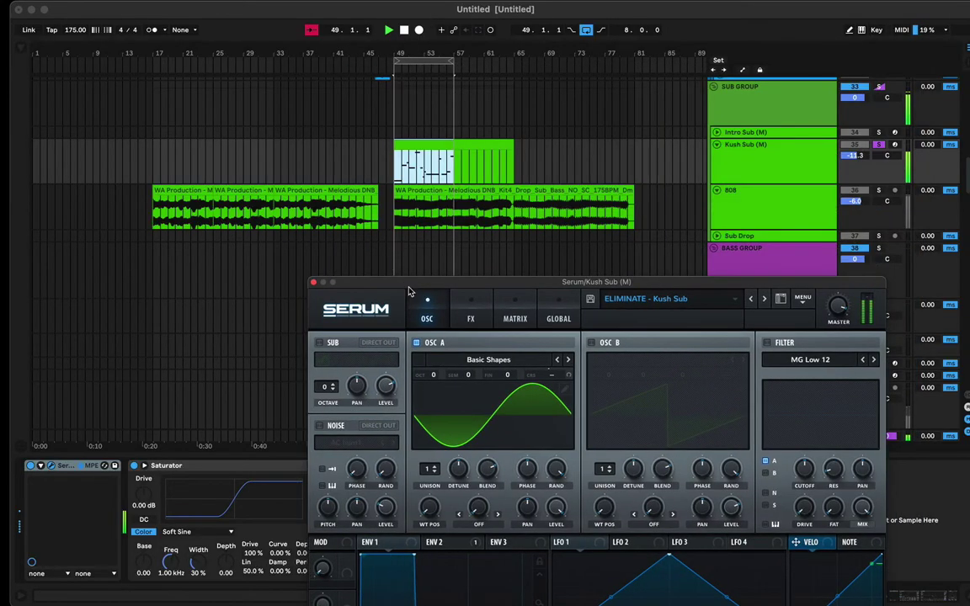
# - Unsolo the Kush Sub track and mute the 808 track, with the Serum window moved clear of the bass tracks
pyautogui.click(879, 146)
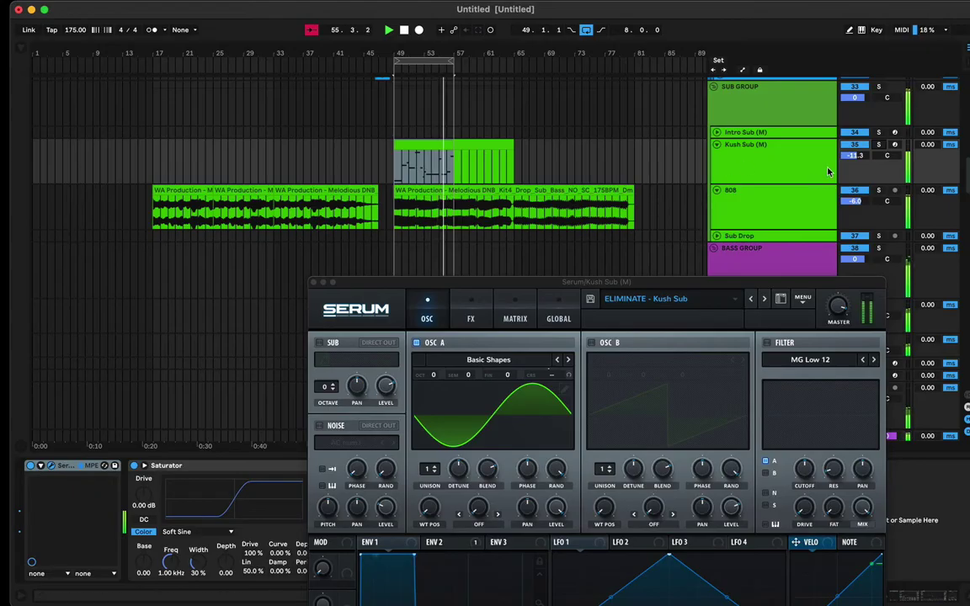
pyautogui.click(851, 193)
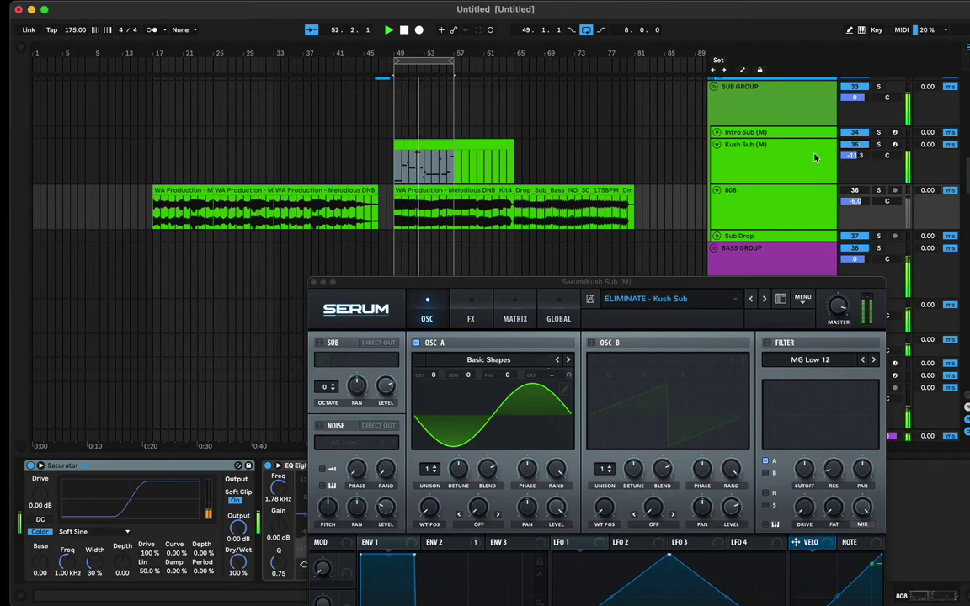
pyautogui.moveTo(459, 287); pyautogui.dragTo(414, 451)
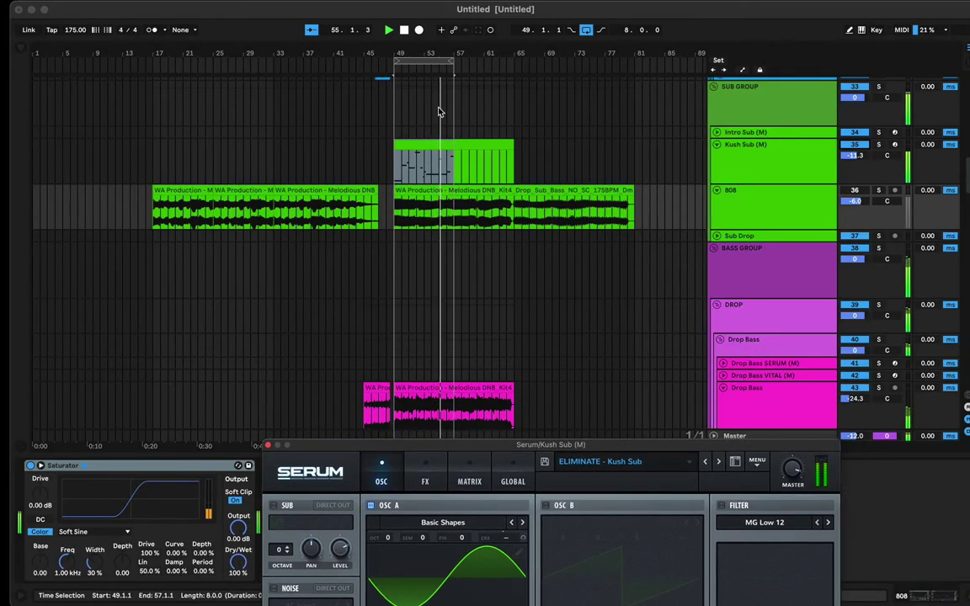
# - Duplicate the first eight bars of the Kush Sub clip, bars 49 to 57, across bars 57 to 65
pyautogui.click(427, 149)
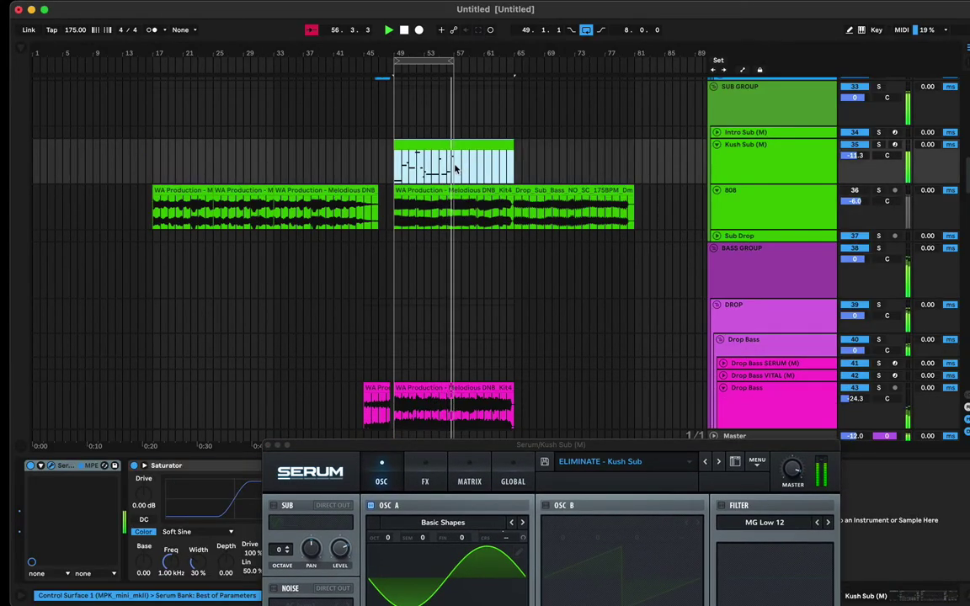
pyautogui.moveTo(455, 166); pyautogui.dragTo(393, 169)
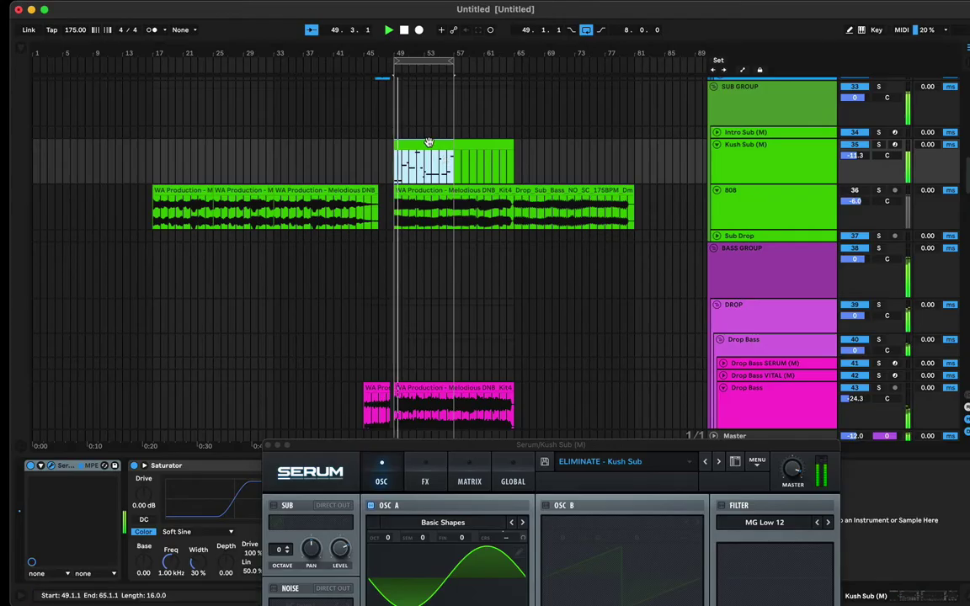
pyautogui.scroll(-1, 430, 135)
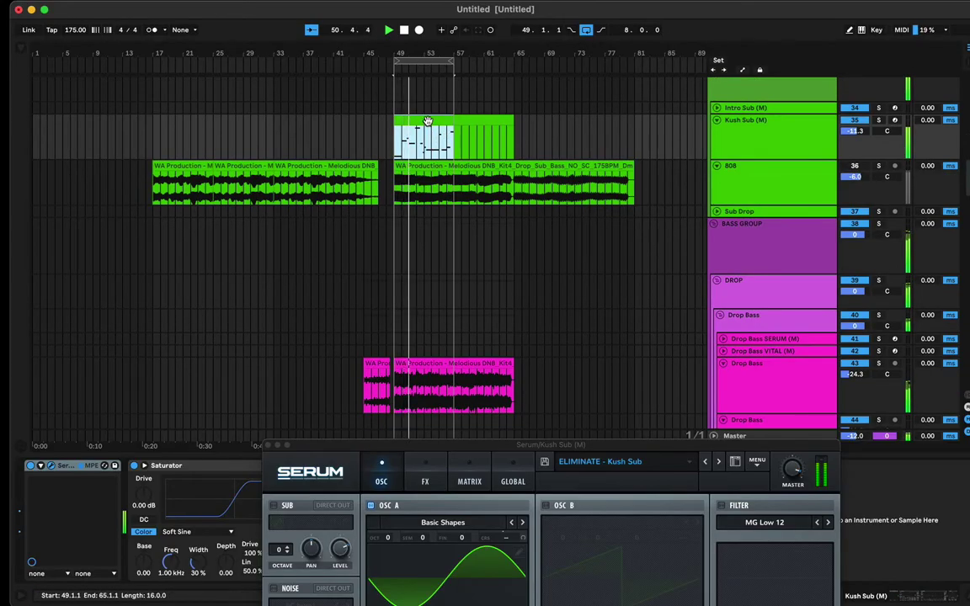
pyautogui.click(428, 122)
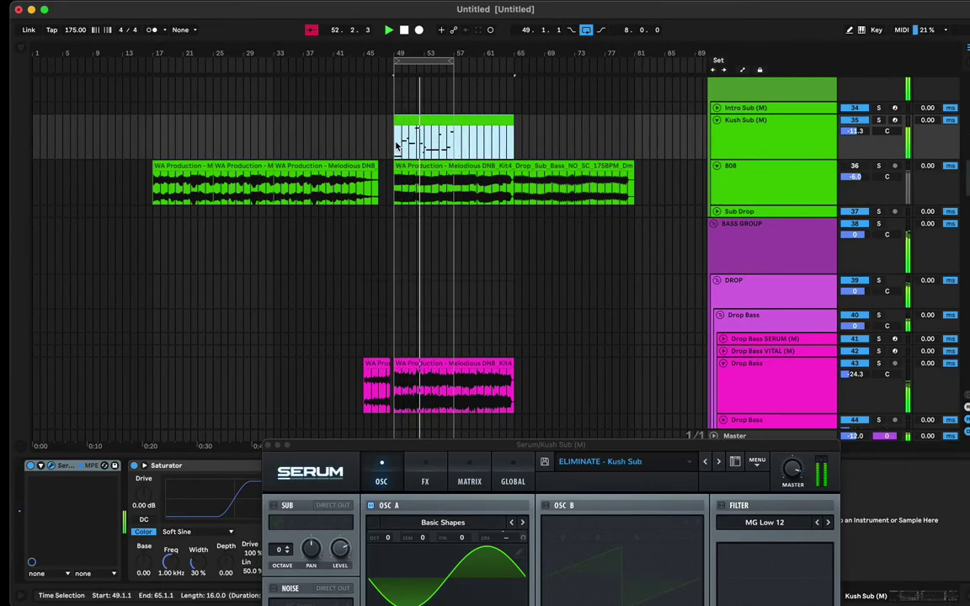
pyautogui.moveTo(395, 144); pyautogui.dragTo(453, 143)
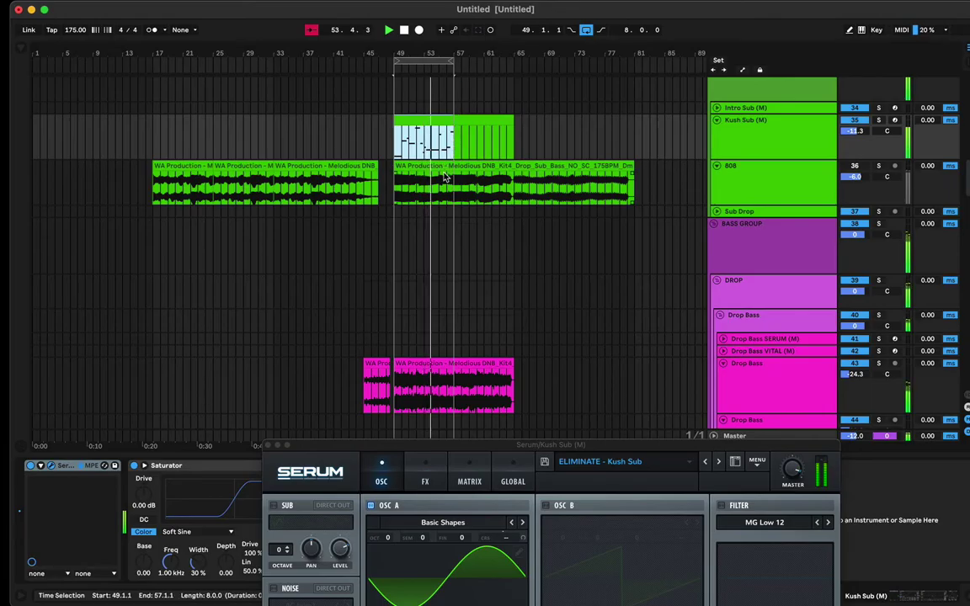
pyautogui.scroll(-9, 450, 142)
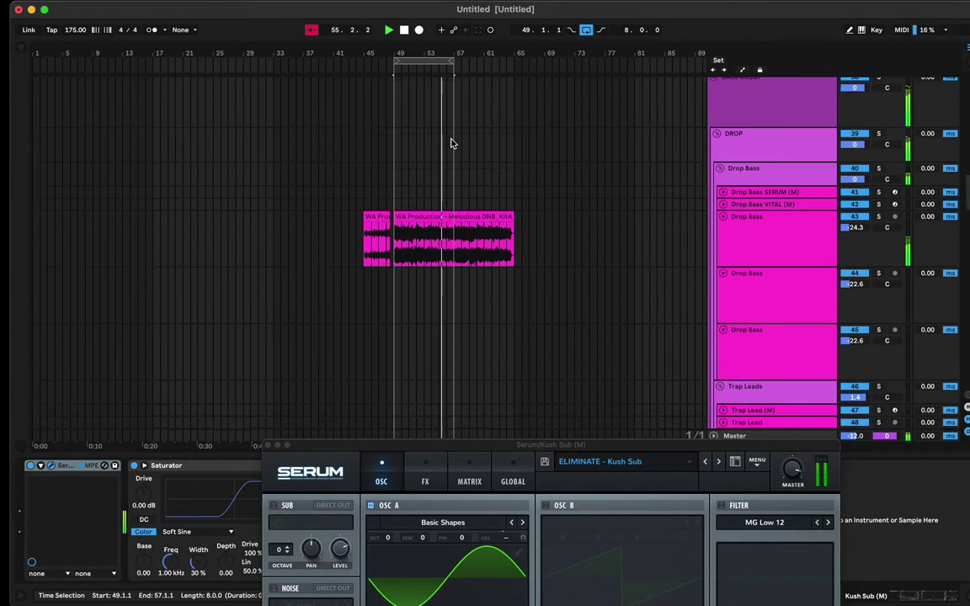
pyautogui.scroll(-6, 450, 143)
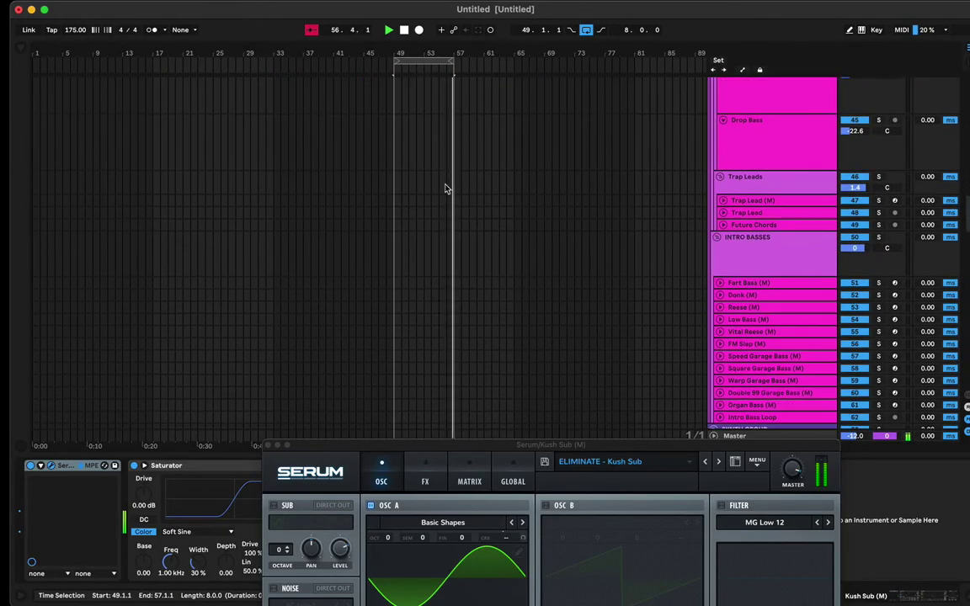
pyautogui.scroll(15, 446, 172)
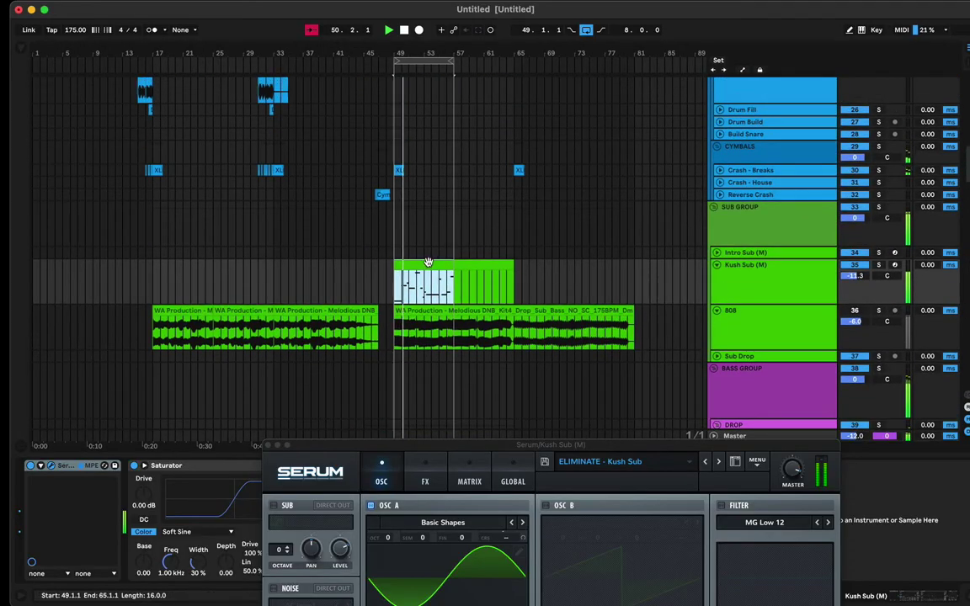
pyautogui.press('super+d')
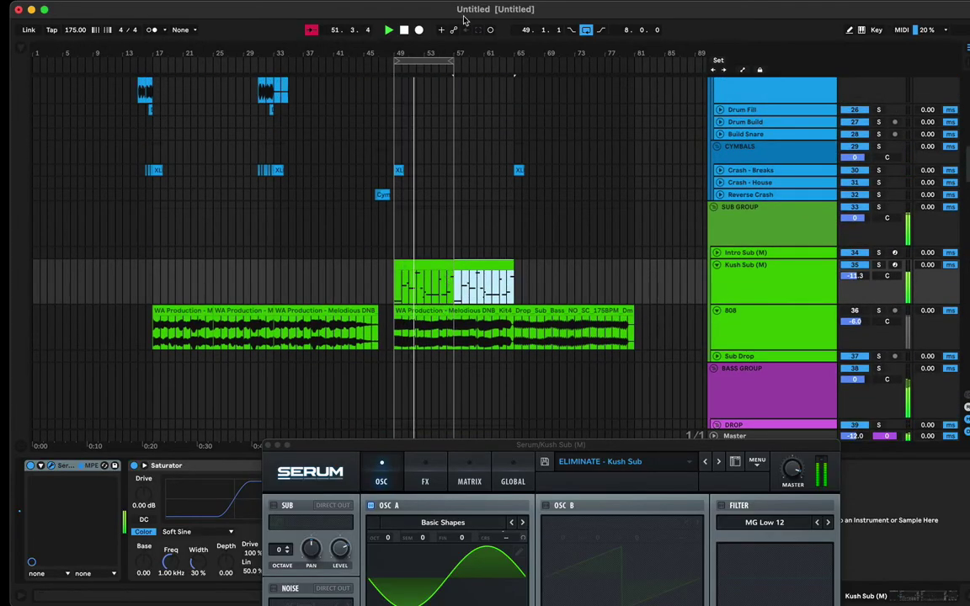
# - Extend the loop to sixteen bars, 49 to 65, and listen to the sub in the mix, restarting playback from bar 57
pyautogui.moveTo(453, 62); pyautogui.dragTo(513, 63)
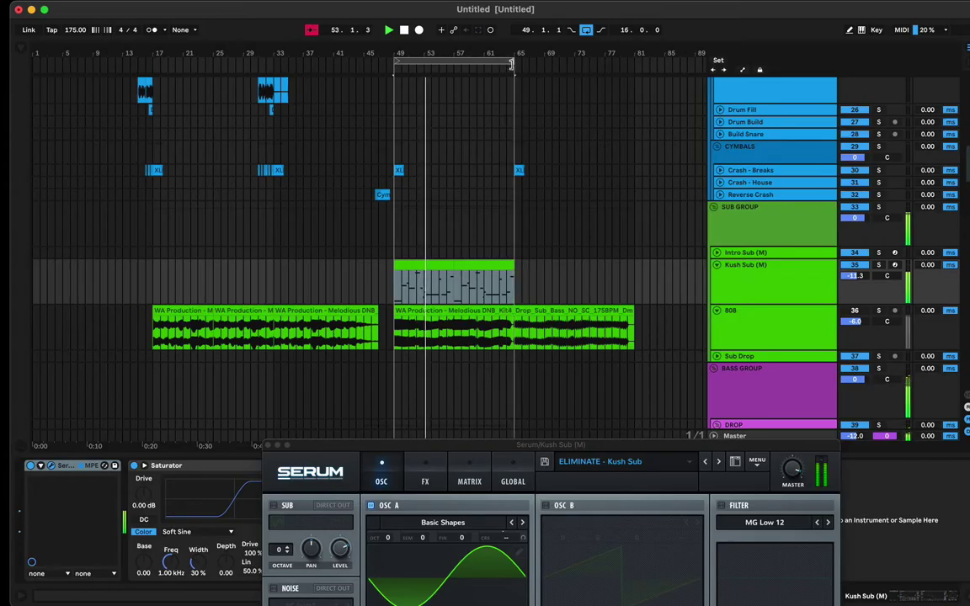
pyautogui.press('space')
pyautogui.press('space')
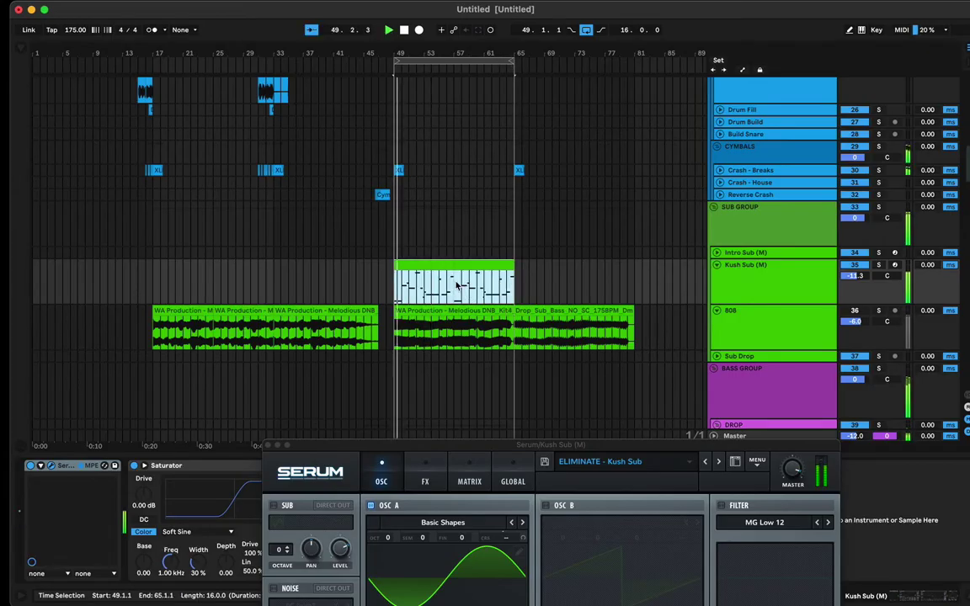
pyautogui.click(454, 286)
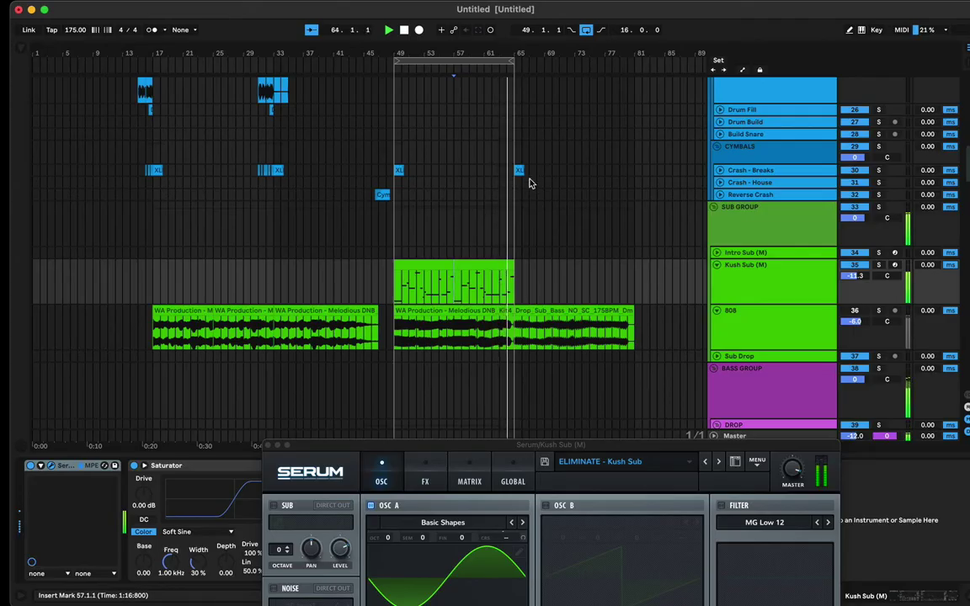
pyautogui.press('space')
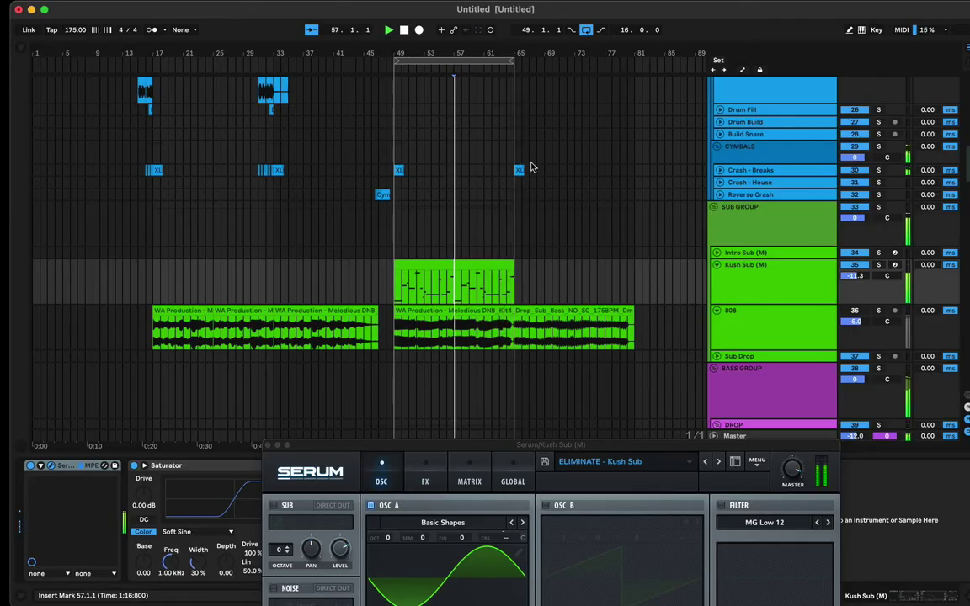
# - Consolidate both Kush Sub clips into one 16-bar clip and paste a copy onto the Reese track at bar 49
pyautogui.click(430, 263)
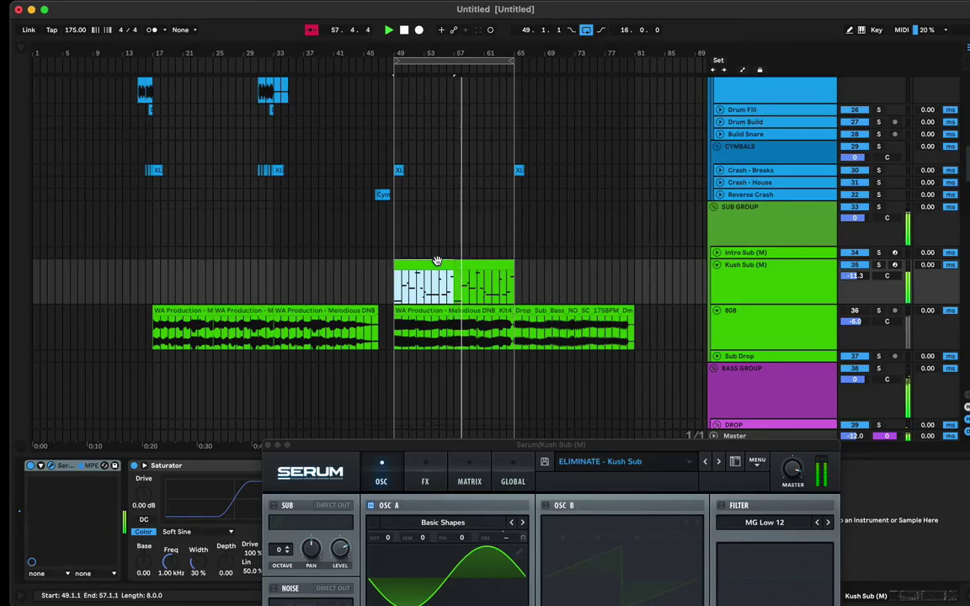
pyautogui.keyDown('shift'); pyautogui.click(476, 266); pyautogui.keyUp('shift')
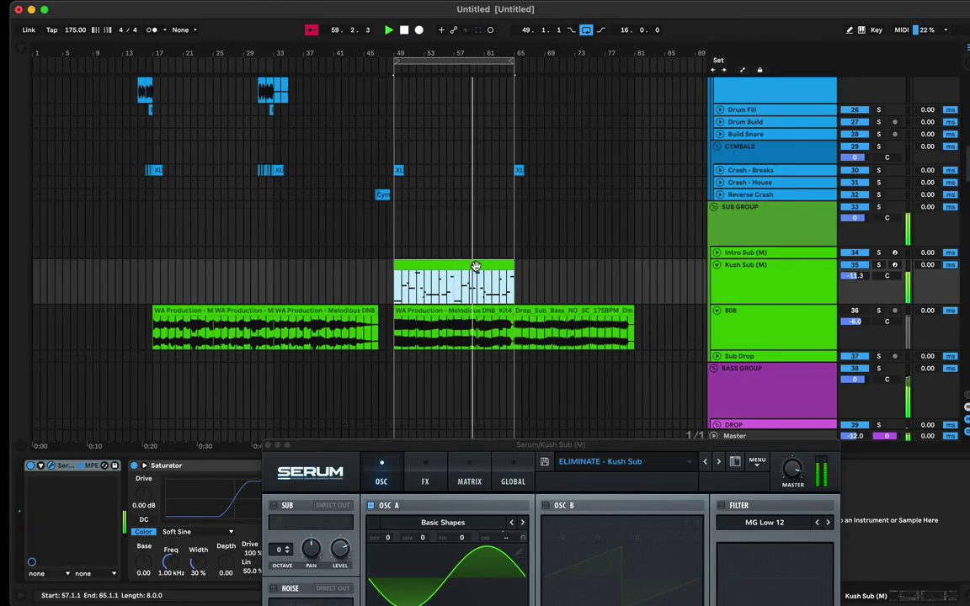
pyautogui.scroll(-5, 463, 252)
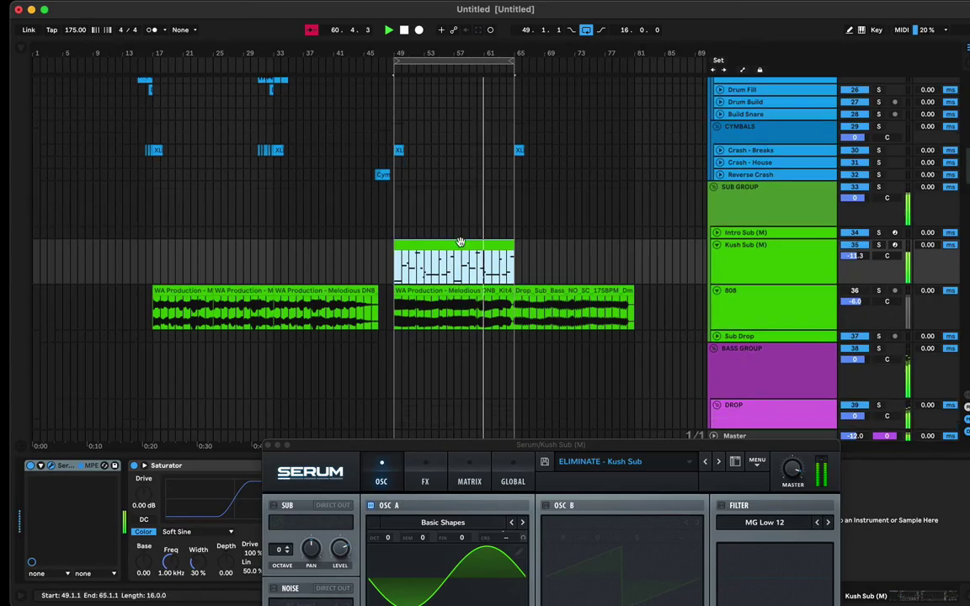
pyautogui.scroll(-15, 461, 246)
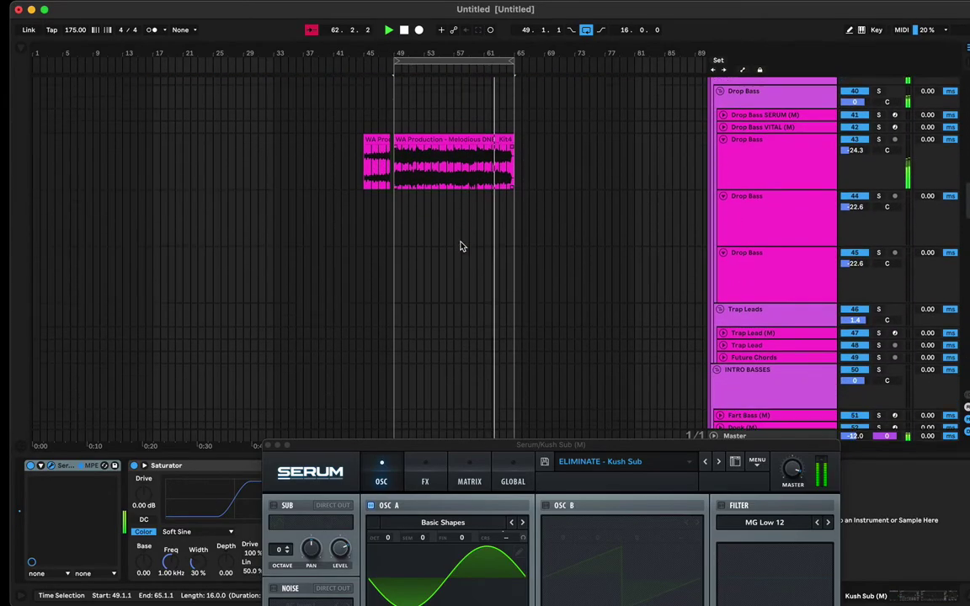
pyautogui.scroll(-6, 462, 246)
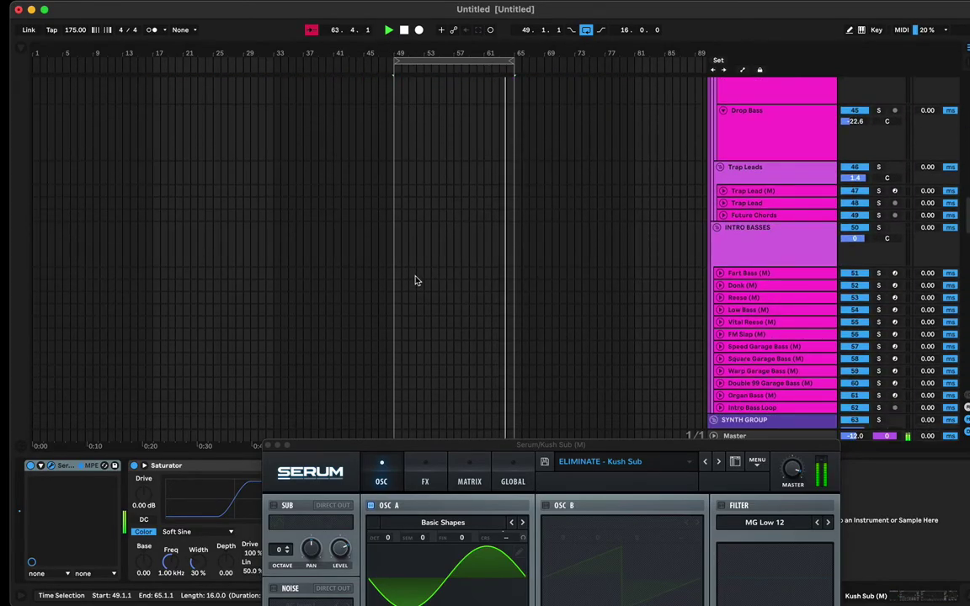
pyautogui.doubleClick(416, 300)
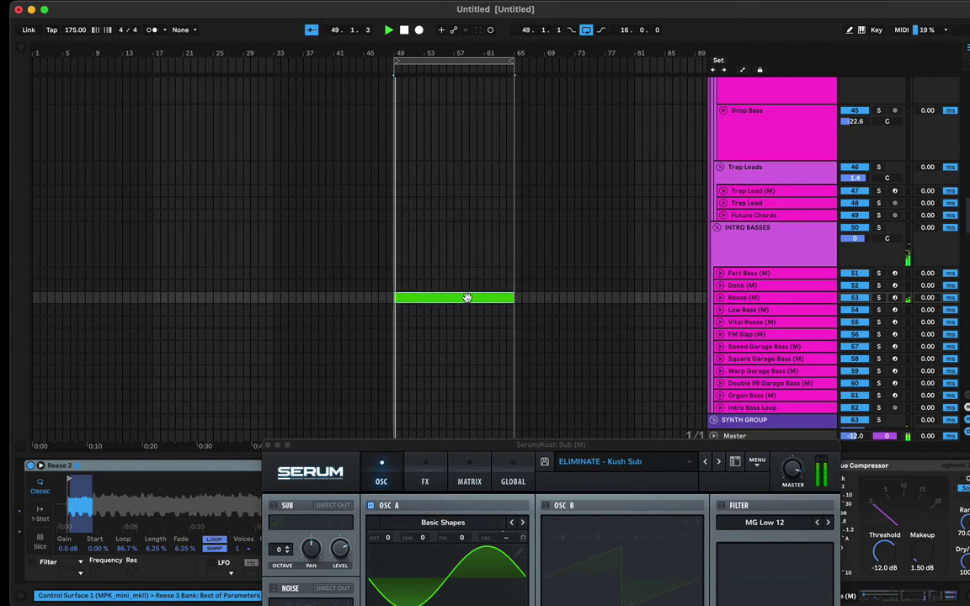
# - Close Serum, show the Reese instrument's controls, and transpose every note in the Reese clip up three octaves
pyautogui.click(268, 444)
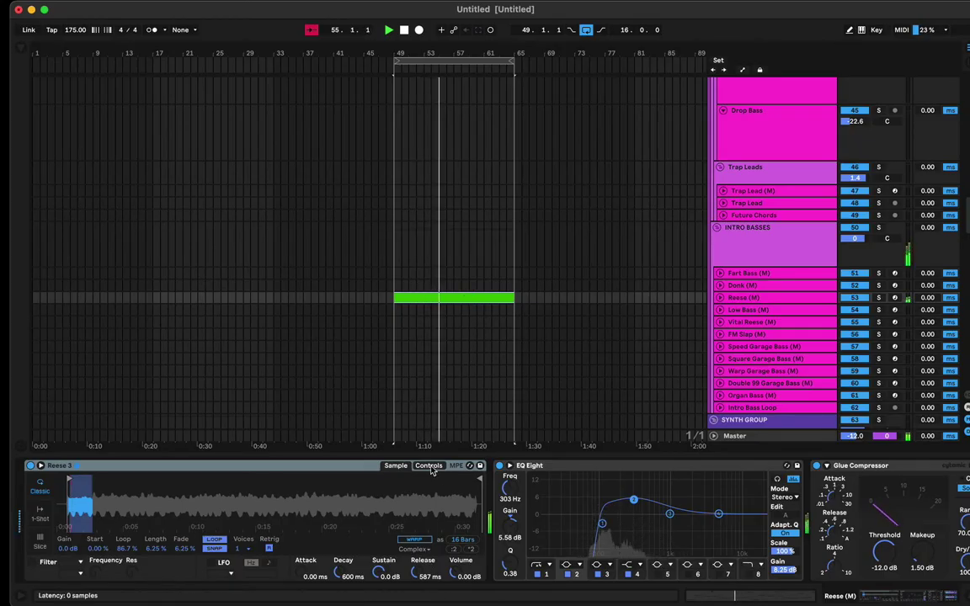
pyautogui.click(429, 466)
pyautogui.doubleClick(461, 299)
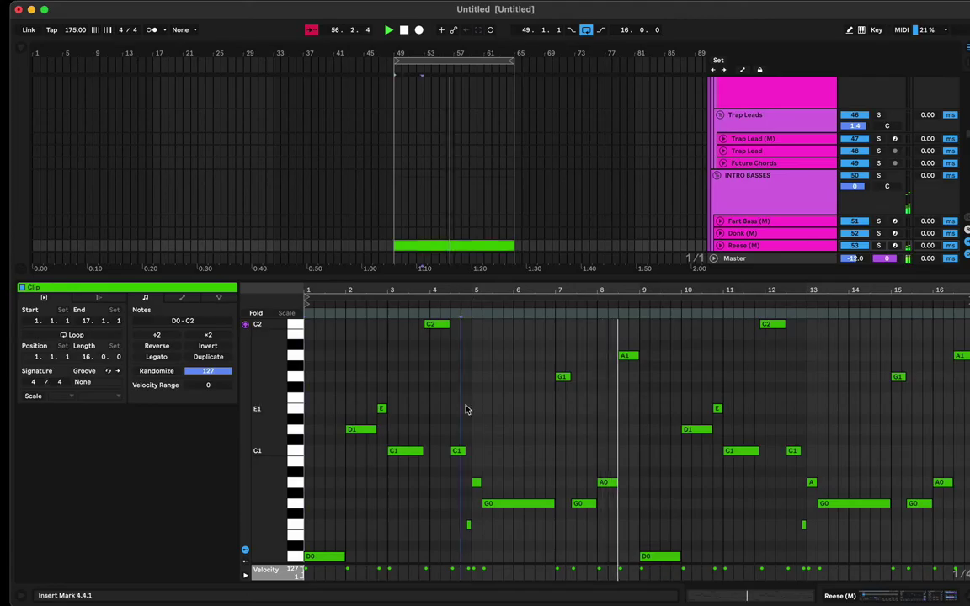
pyautogui.press('super+a')
pyautogui.hotkey('shift', 'Up')
pyautogui.hotkey('shift', 'Up')
pyautogui.hotkey('shift', 'Up')
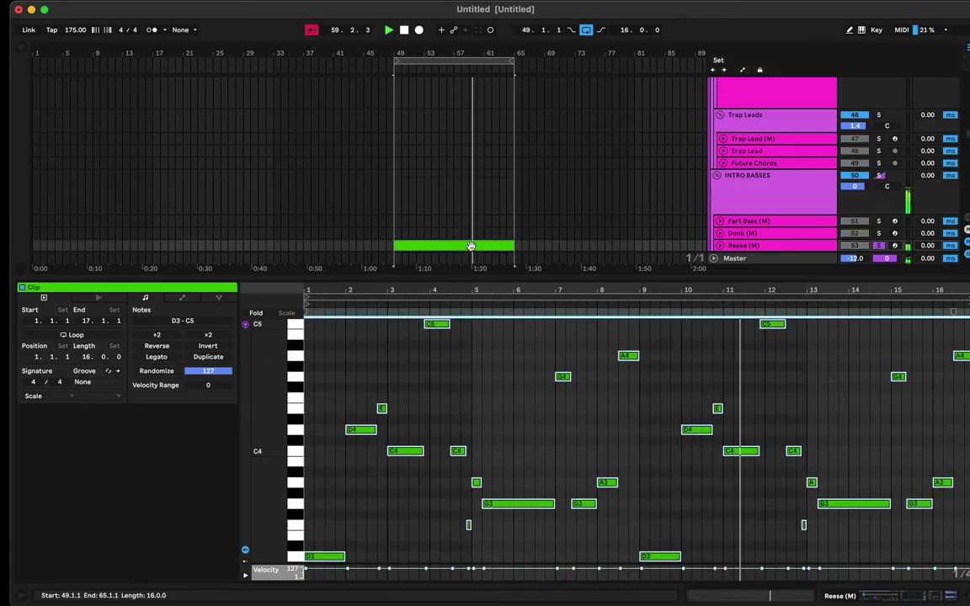
# - Raise the Reese track's volume to about -12.7 dB in the mixer, returning to the arrangement
pyautogui.press('Tab')
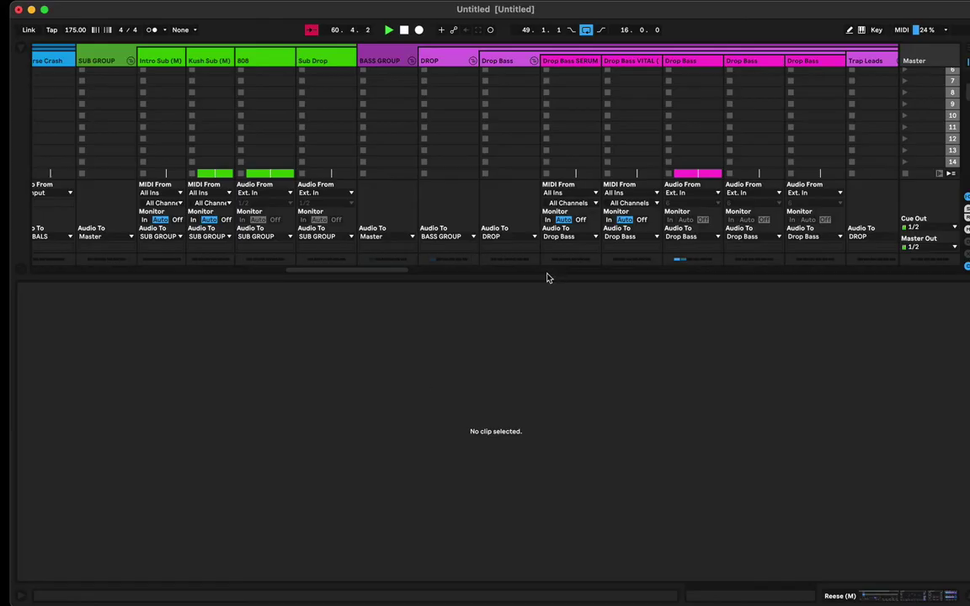
pyautogui.press('super+alt+l')
pyautogui.hscroll(10, 520, 506)
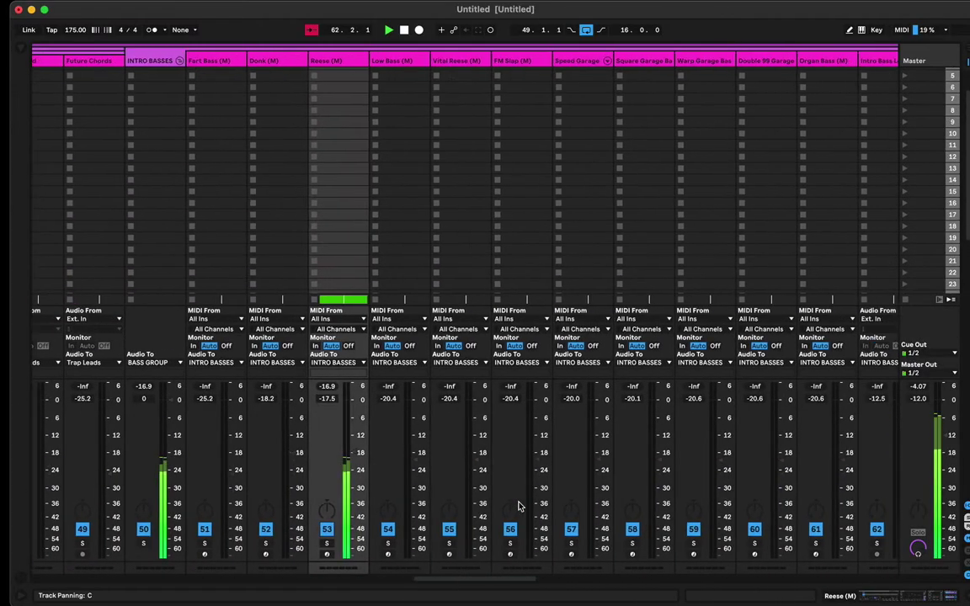
pyautogui.hscroll(-1, 472, 497)
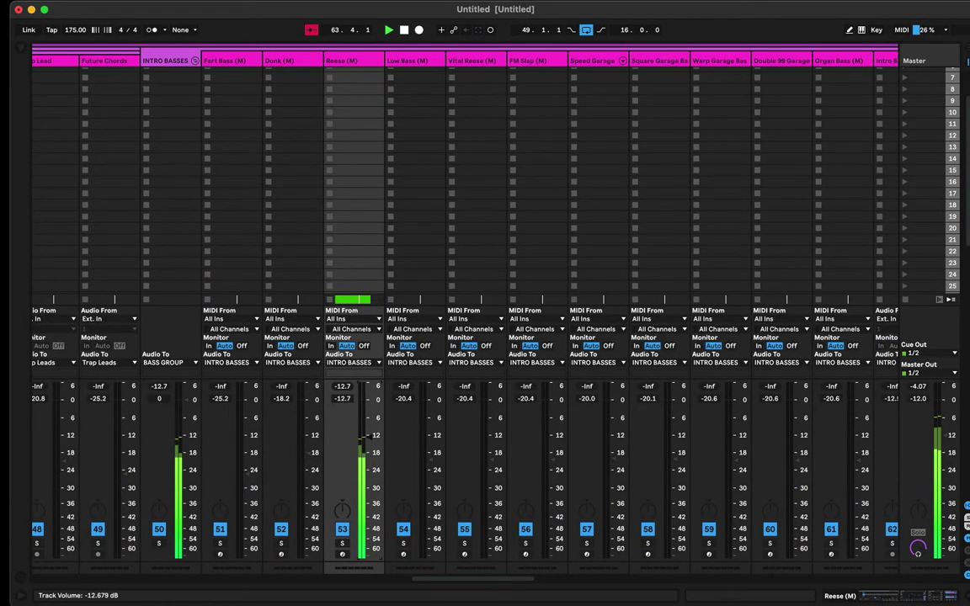
pyautogui.press('Tab')
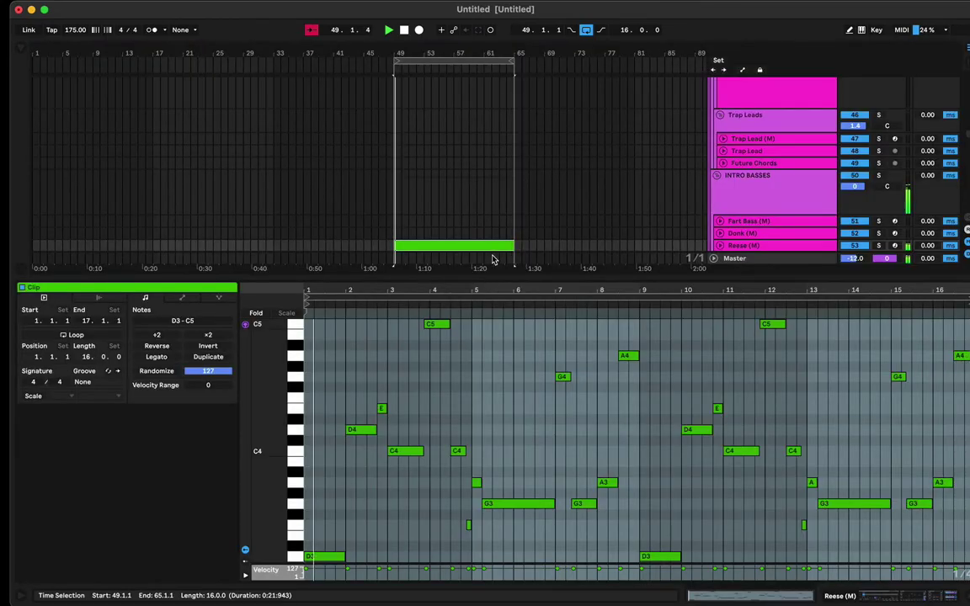
# - Set the glide mode of the Reese 3 sampler to Portamento
pyautogui.hotkey('shift', 'Tab')
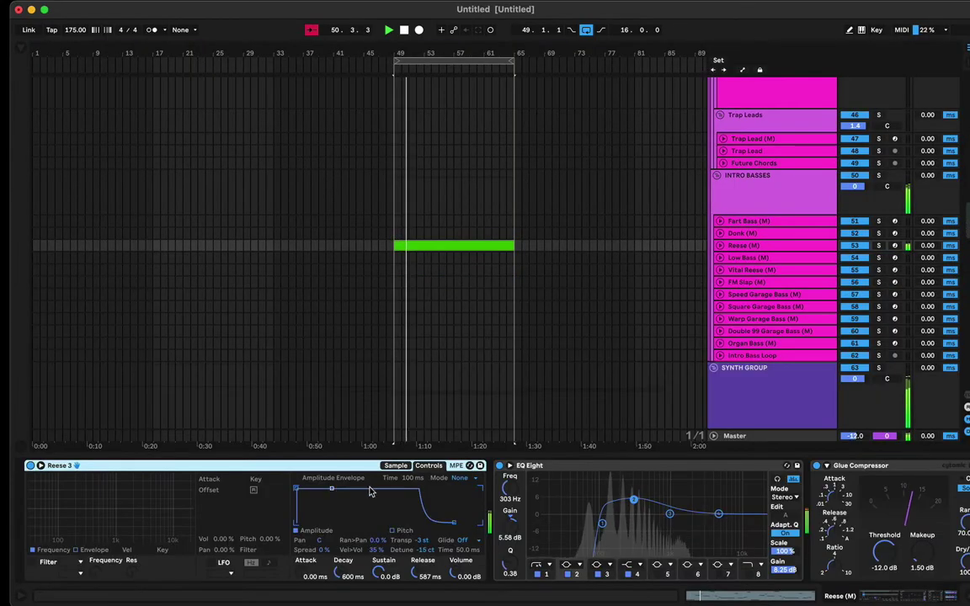
pyautogui.click(463, 540)
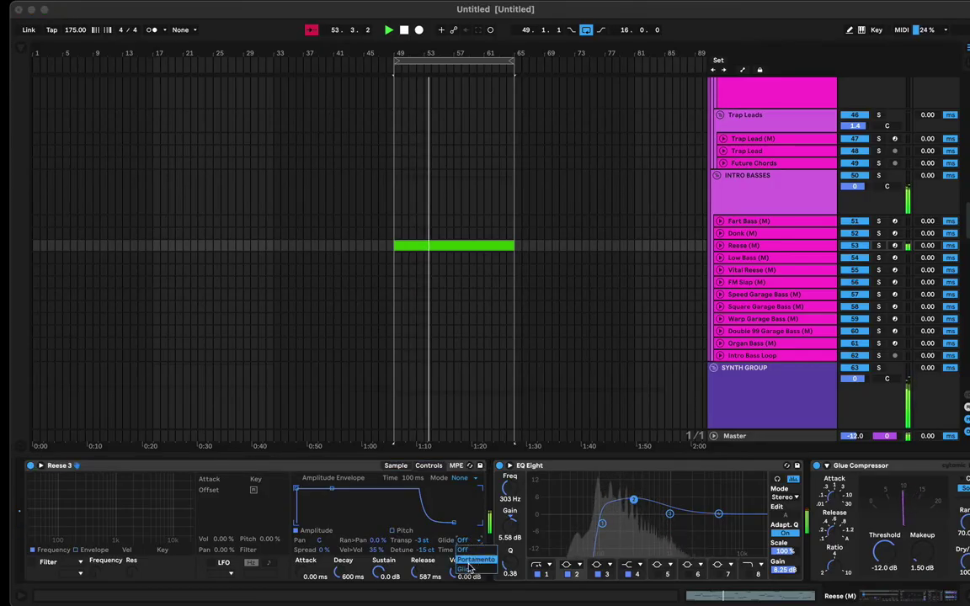
pyautogui.click(473, 560)
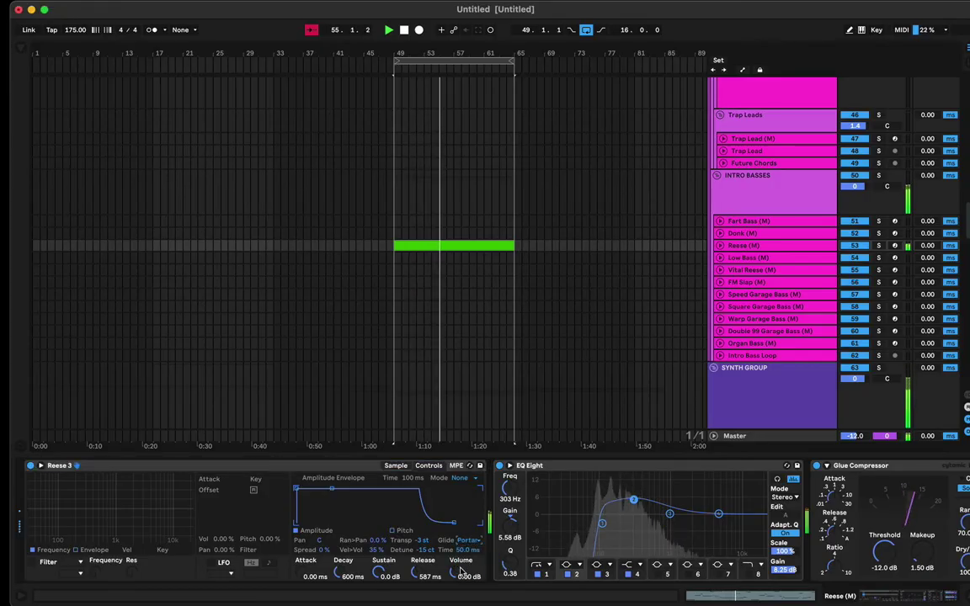
# - Raise the Reese 3 glide time to 146 ms and lengthen every note in the Reese clip by a sixteenth so they overlap
pyautogui.moveTo(469, 552); pyautogui.dragTo(469, 524)
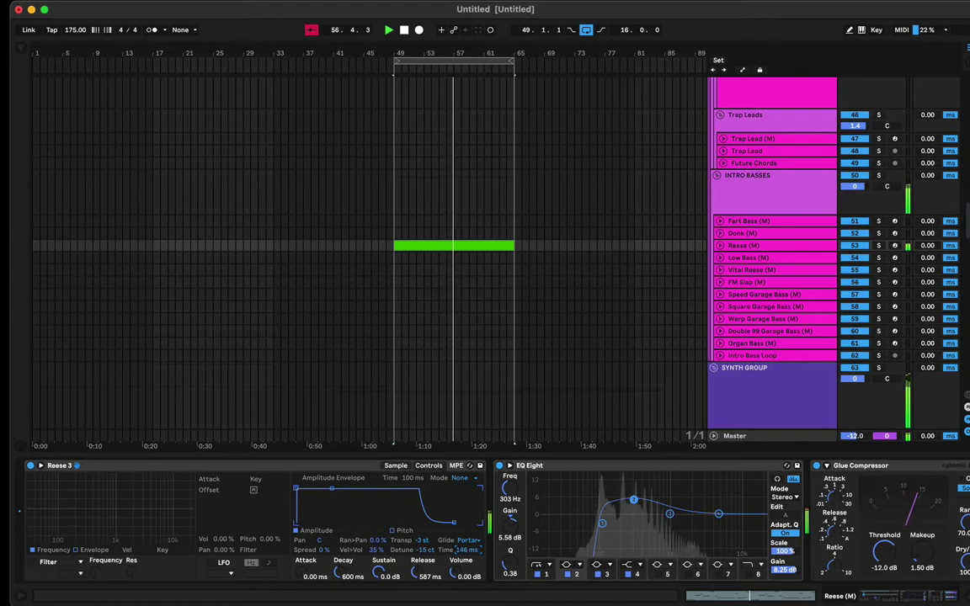
pyautogui.doubleClick(470, 245)
pyautogui.click(425, 416)
pyautogui.press('super+a')
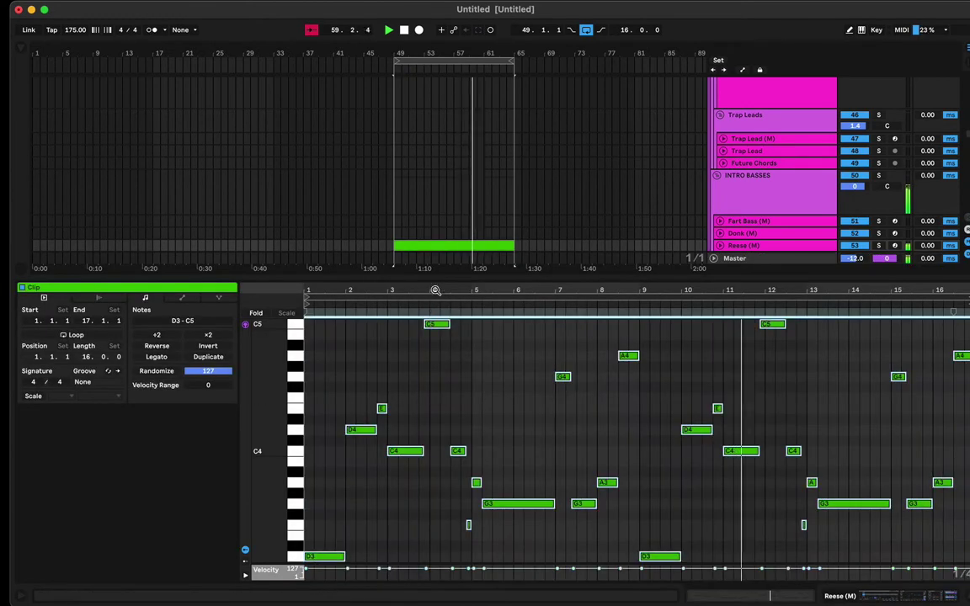
pyautogui.moveTo(436, 289); pyautogui.dragTo(435, 347)
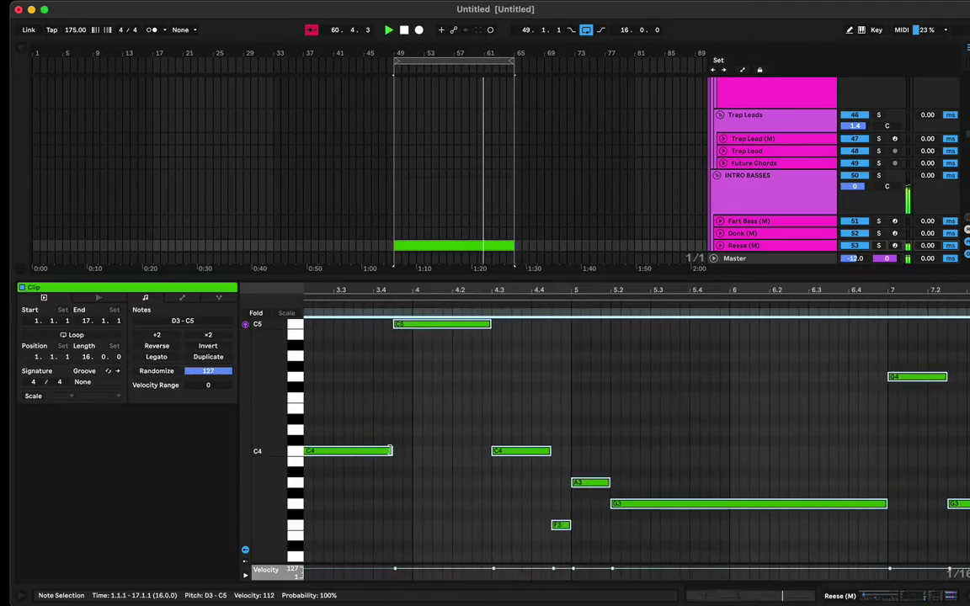
pyautogui.hotkey('shift', 'Right')
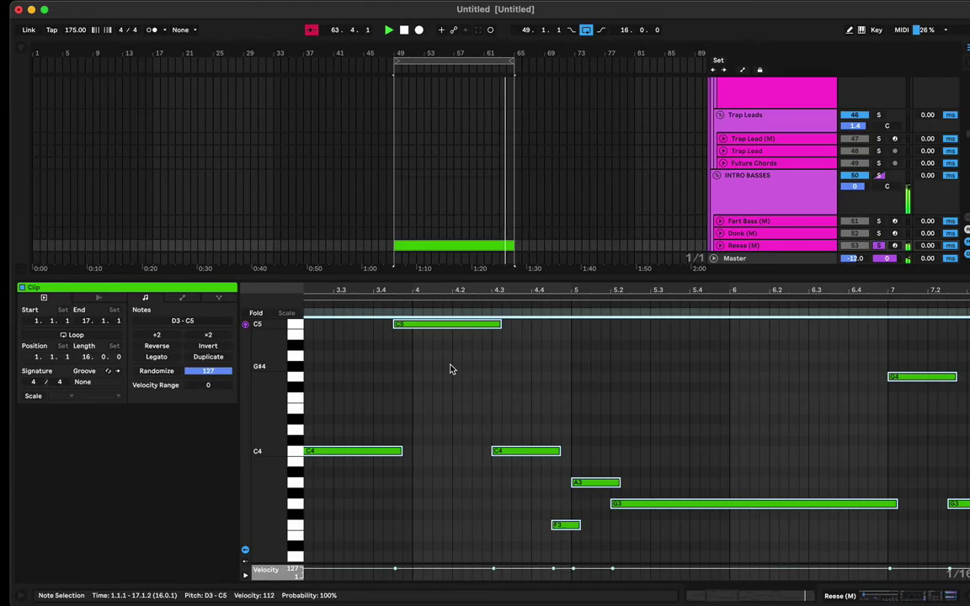
# - Set the Reese 3 sampler's glide time to 250 ms and solo the Kush Sub track alongside the Reese
pyautogui.hotkey('shift', 'Tab')
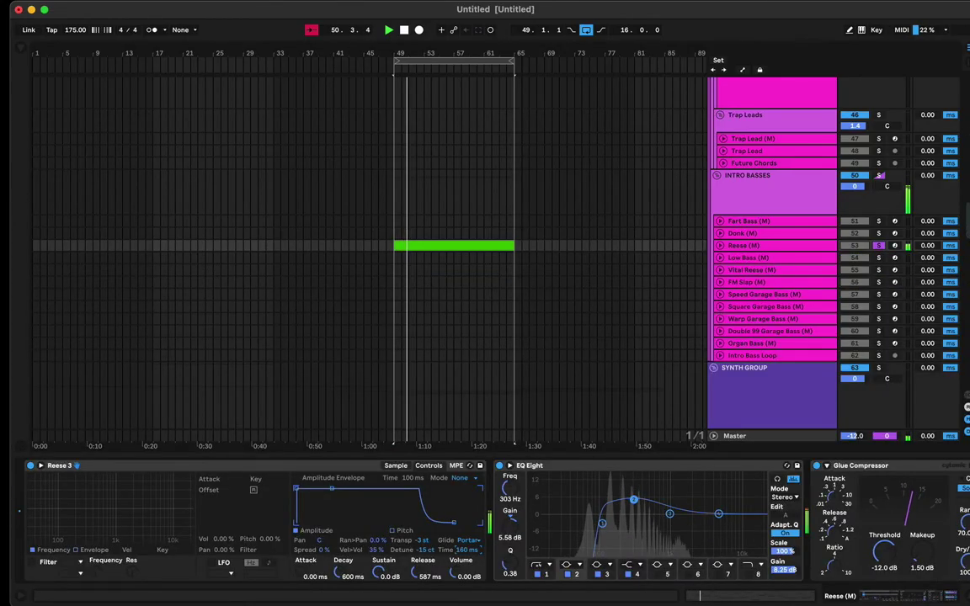
pyautogui.moveTo(466, 550); pyautogui.dragTo(467, 532)
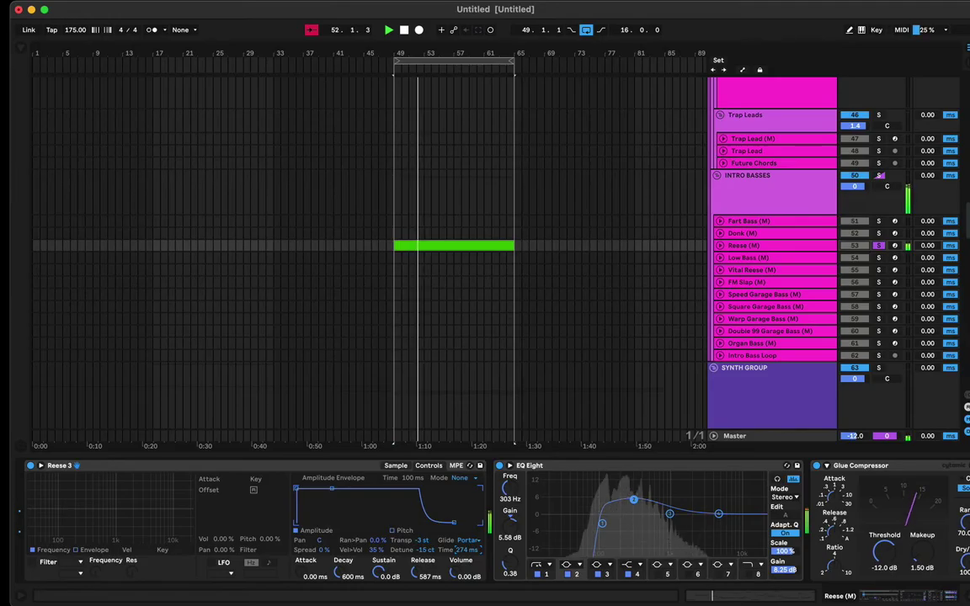
pyautogui.scroll(10, 691, 268)
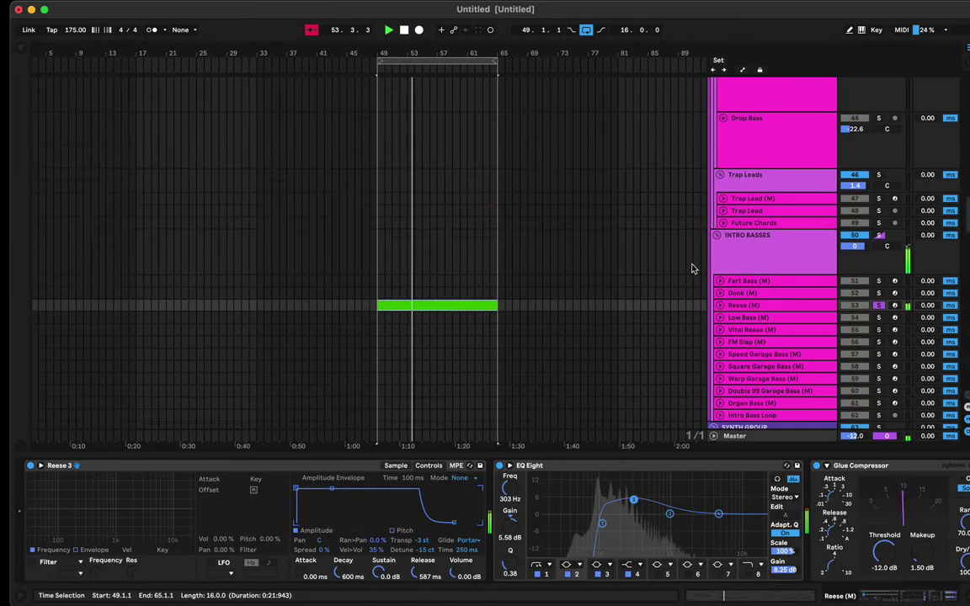
pyautogui.scroll(1, 691, 267)
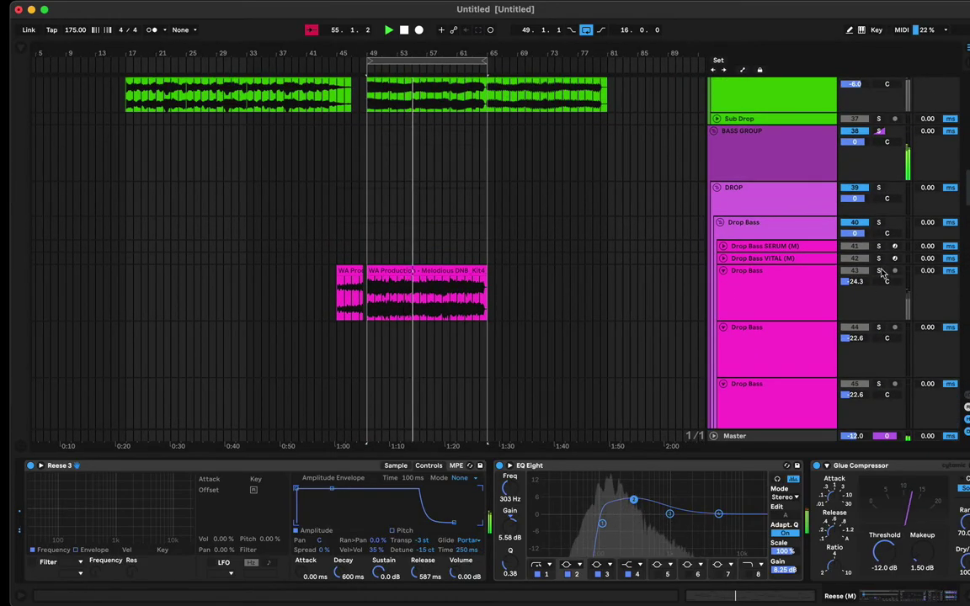
pyautogui.scroll(5, 880, 244)
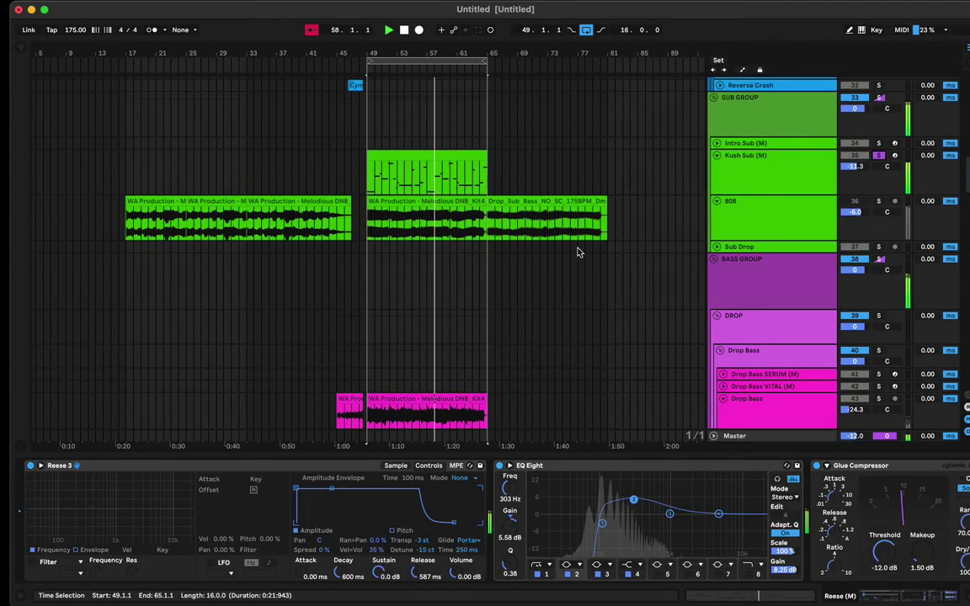
# - Duplicate the Reese clip onto the Low Bass track at bar 49 and solo Low Bass too
pyautogui.scroll(-3, 482, 281)
pyautogui.hscroll(-1, 482, 281)
pyautogui.scroll(-10, 481, 280)
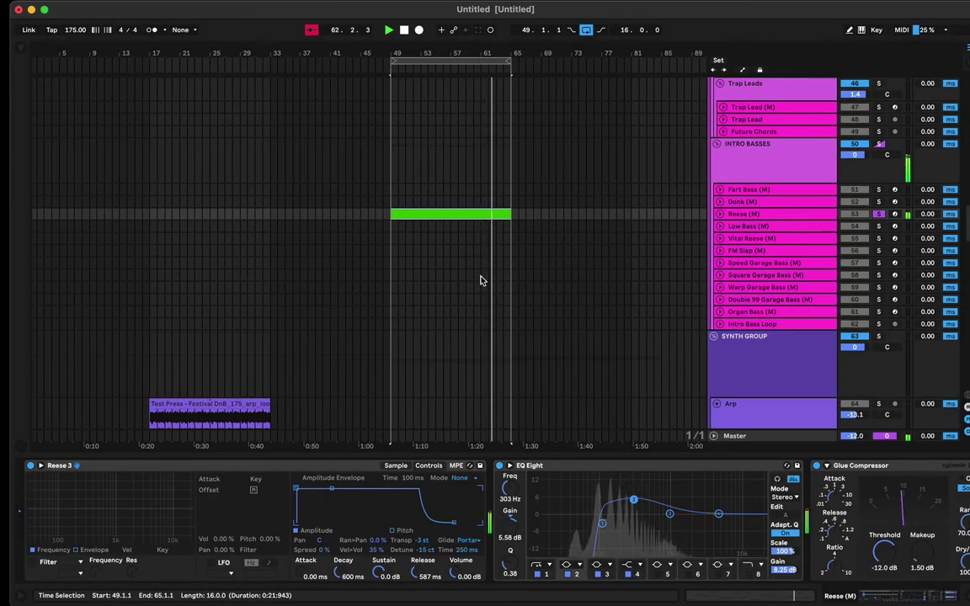
pyautogui.scroll(-15, 443, 288)
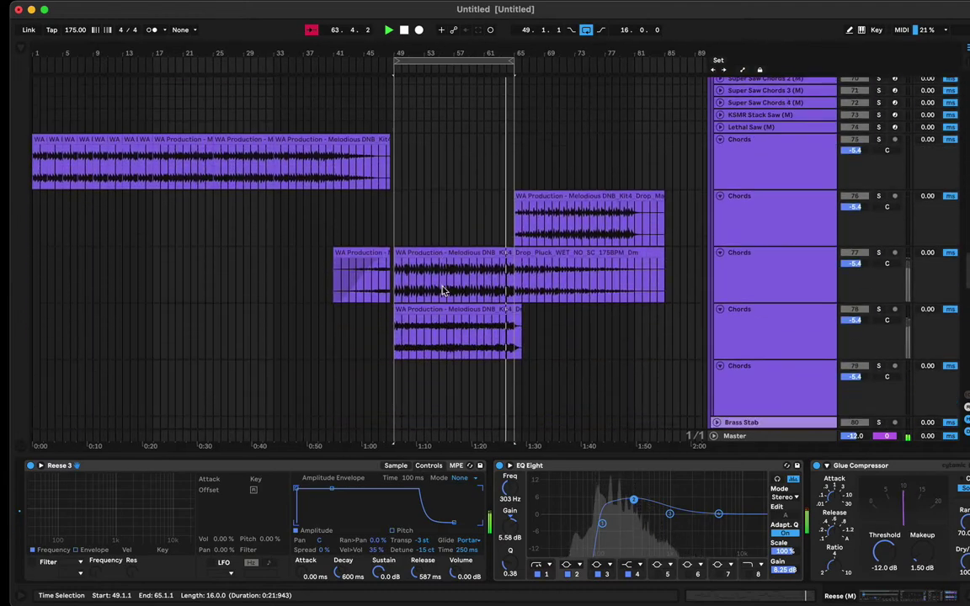
pyautogui.scroll(-12, 443, 289)
pyautogui.scroll(9, 443, 290)
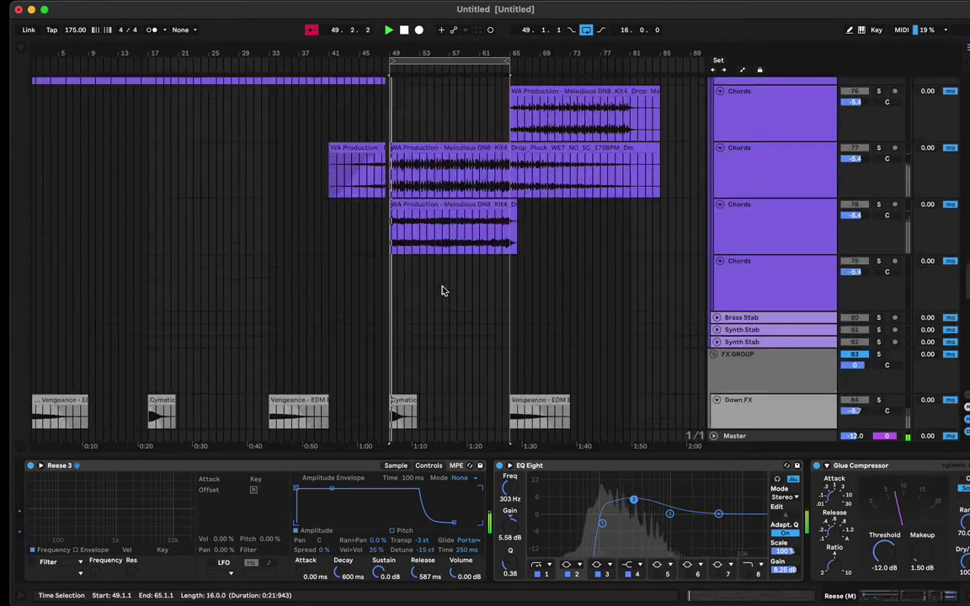
pyautogui.scroll(20, 444, 291)
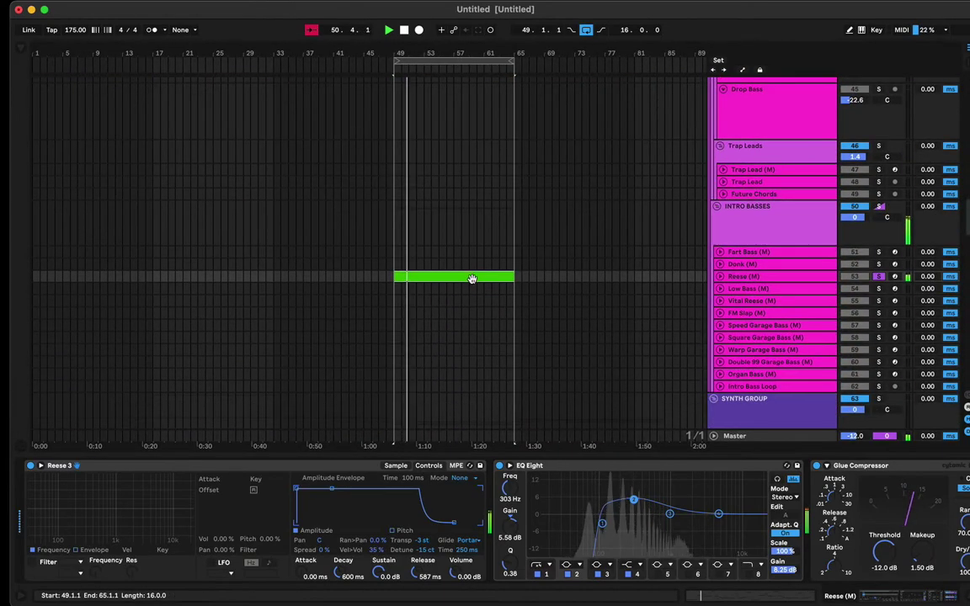
pyautogui.moveTo(448, 276); pyautogui.dragTo(449, 290)
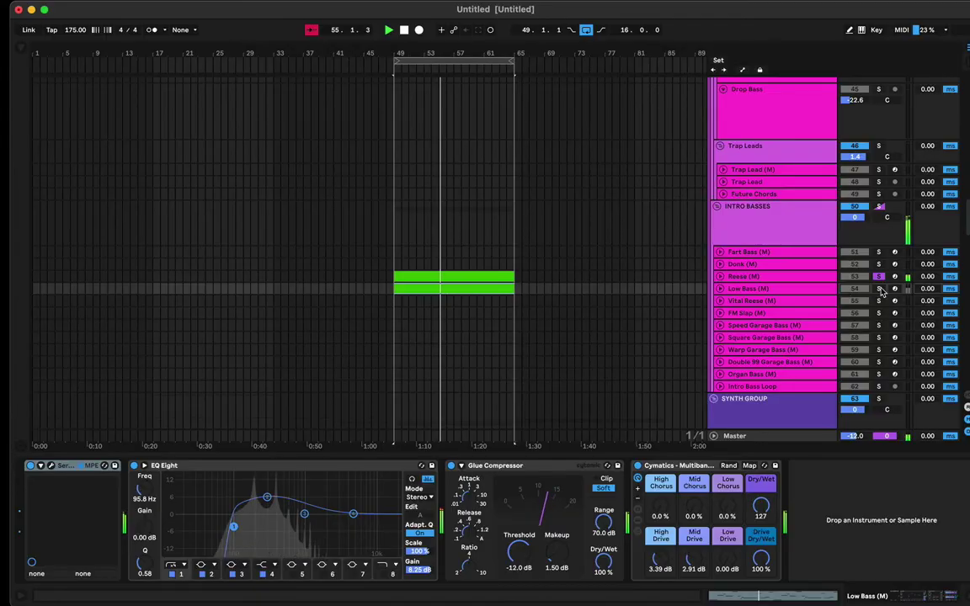
# - Transpose all notes in the Low Bass clip down one octave, to the D2–C4 range
pyautogui.click(426, 290)
pyautogui.doubleClick(425, 291)
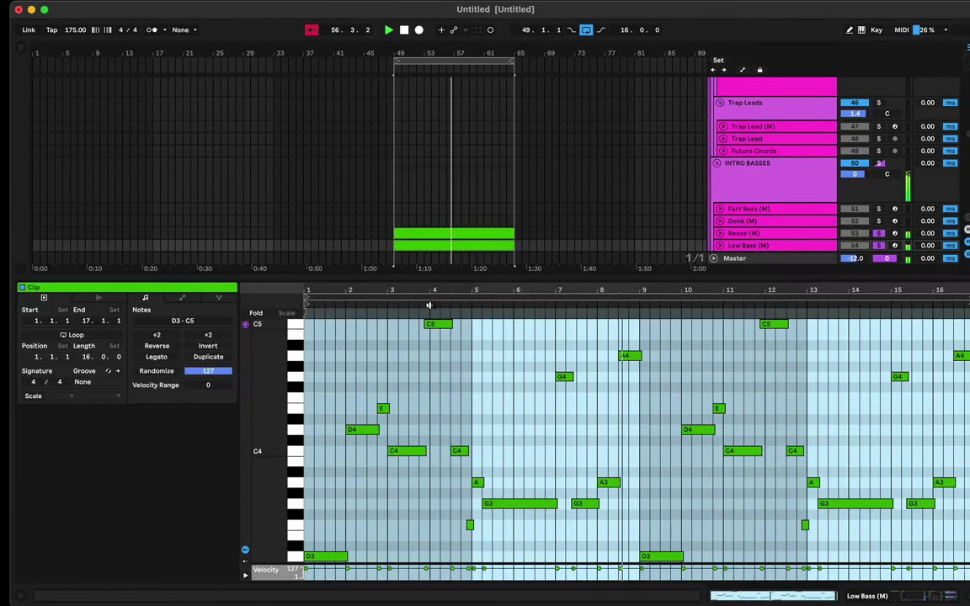
pyautogui.click(431, 375)
pyautogui.press('super+a')
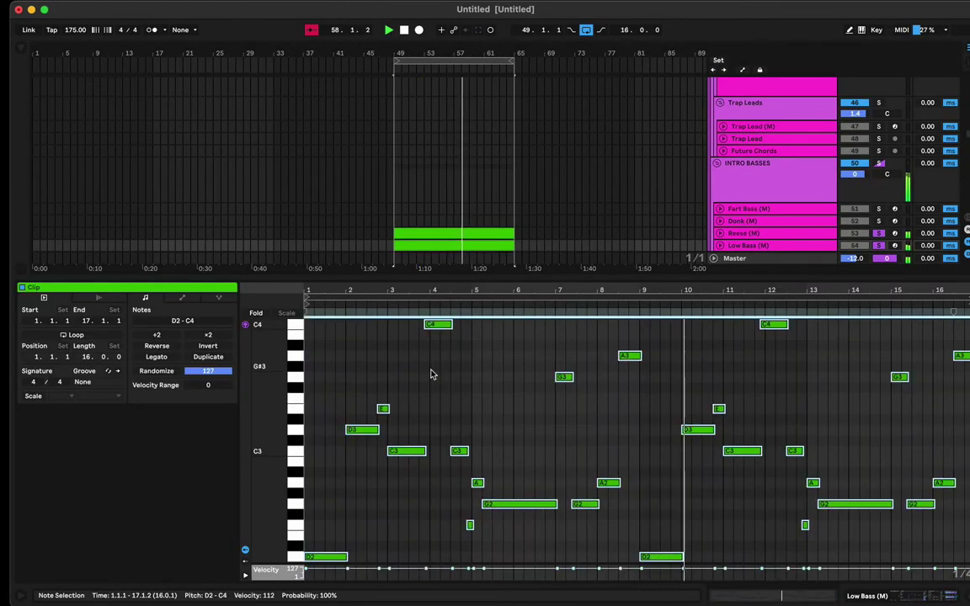
# - Set the Low Bass track's volume to -14.2 dB in the mixer, returning to the arrangement with the device chain shown
pyautogui.press('Tab')
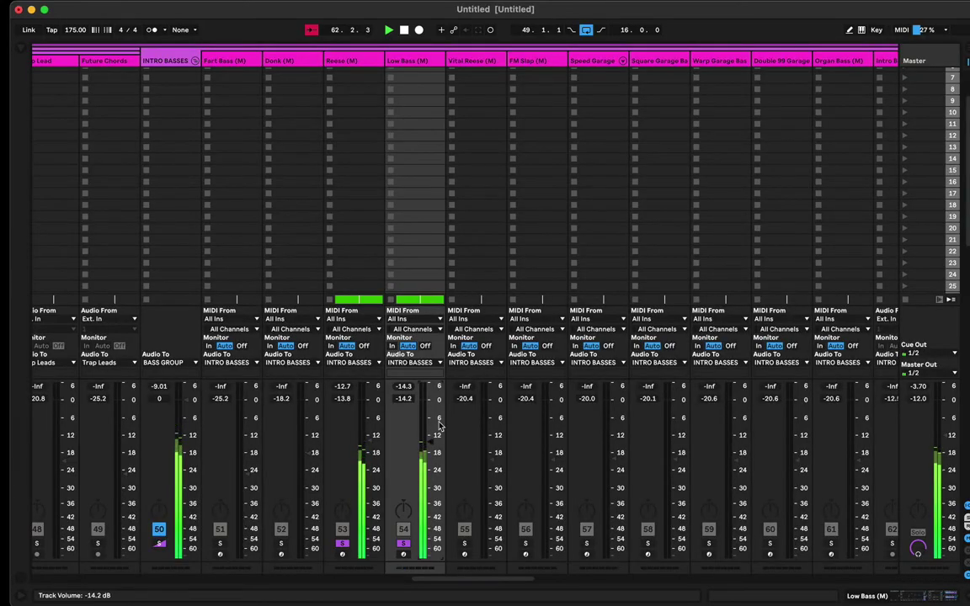
pyautogui.press('Tab')
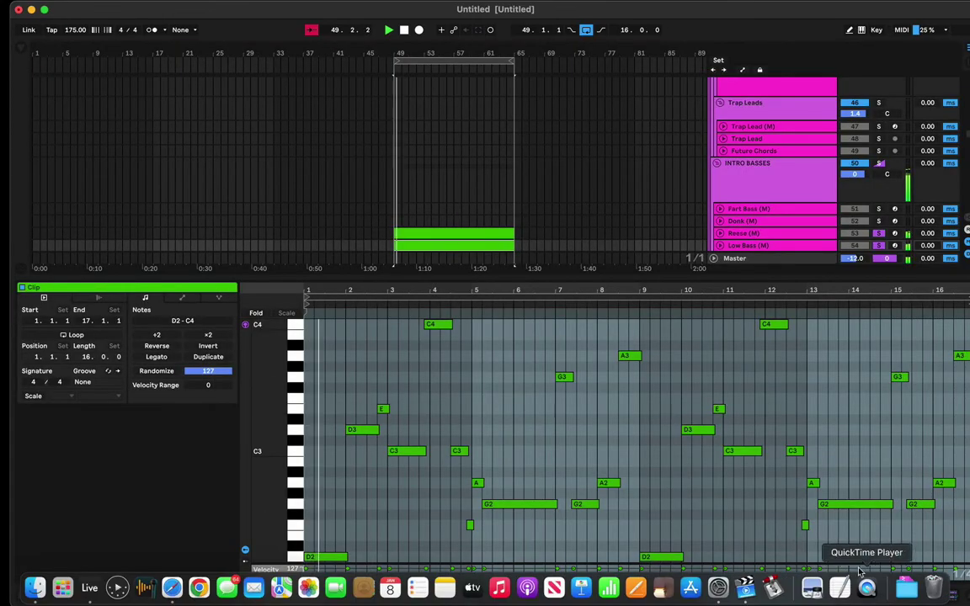
pyautogui.click(859, 600)
# - Examine the mono, legato and portamento settings of the Kush Sub track's Serum, closing the plugin when done
pyautogui.scroll(5, 515, 307)
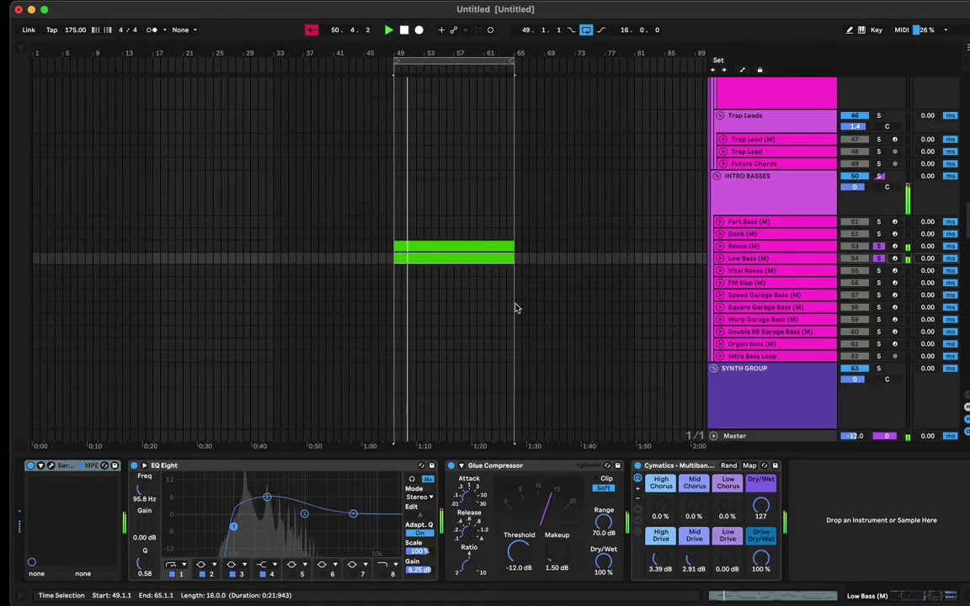
pyautogui.scroll(2, 516, 307)
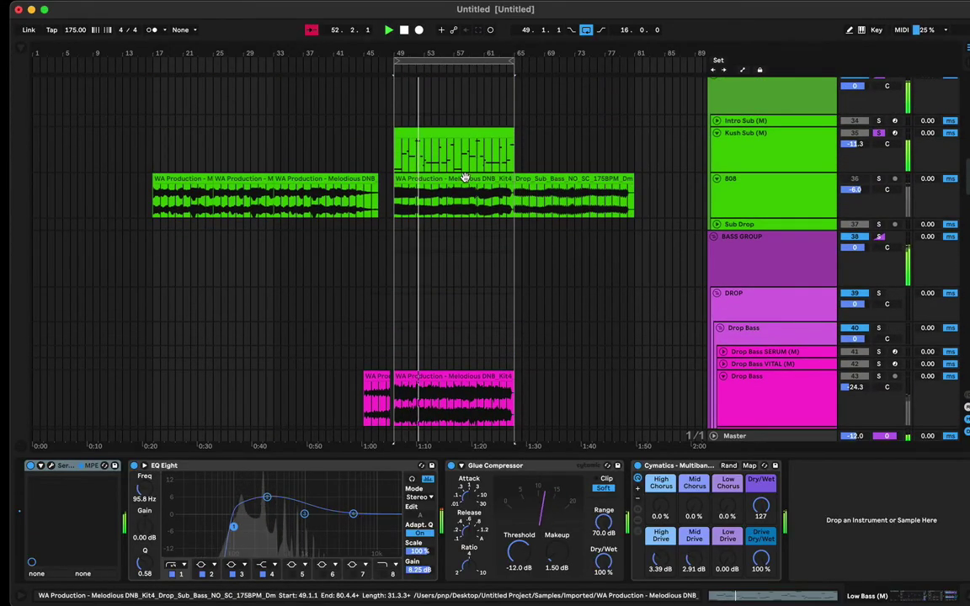
pyautogui.click(446, 129)
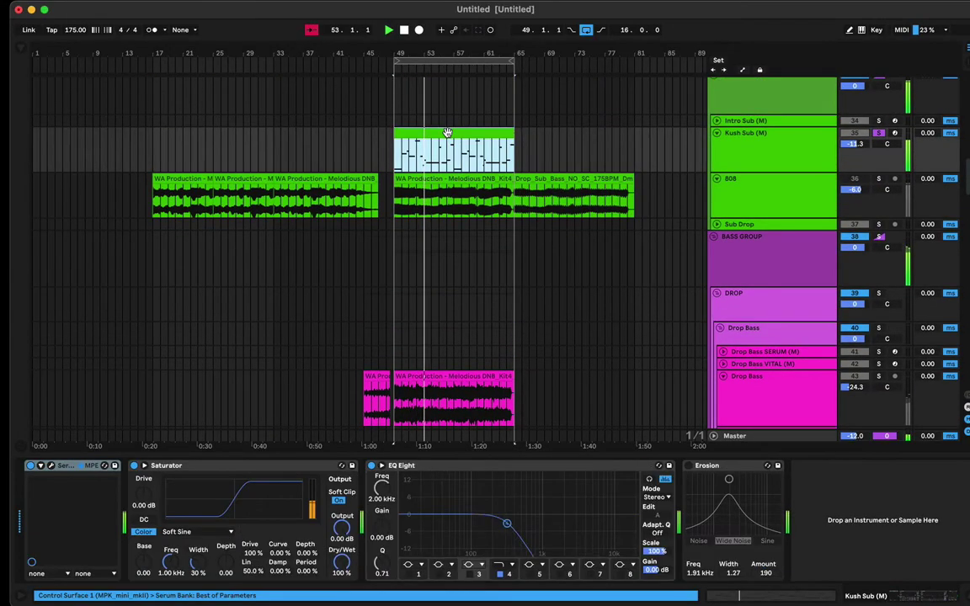
pyautogui.click(50, 465)
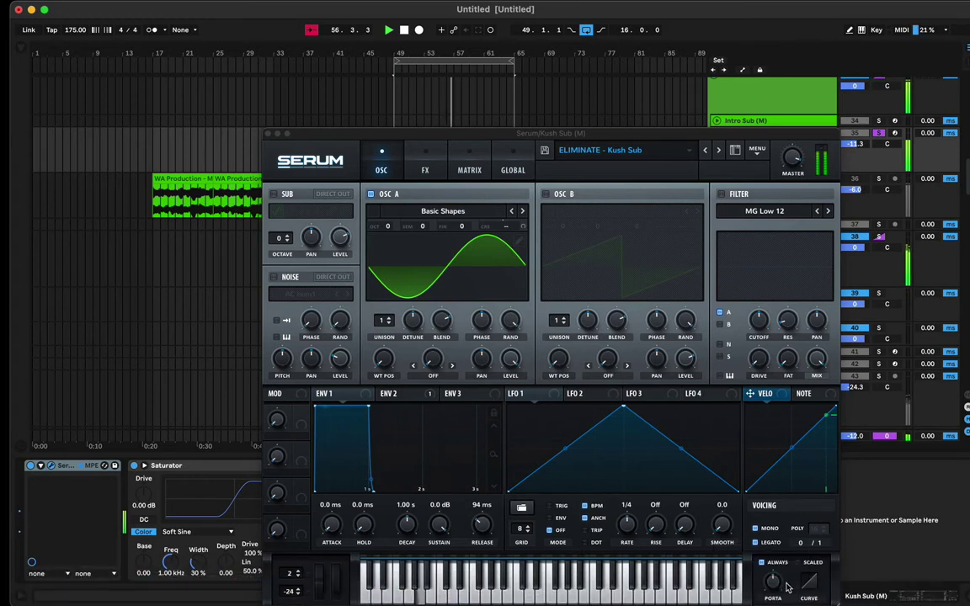
pyautogui.click(267, 135)
# - Examine the voicing and portamento settings of the Low Bass track's Serum and close its window
pyautogui.scroll(-15, 443, 273)
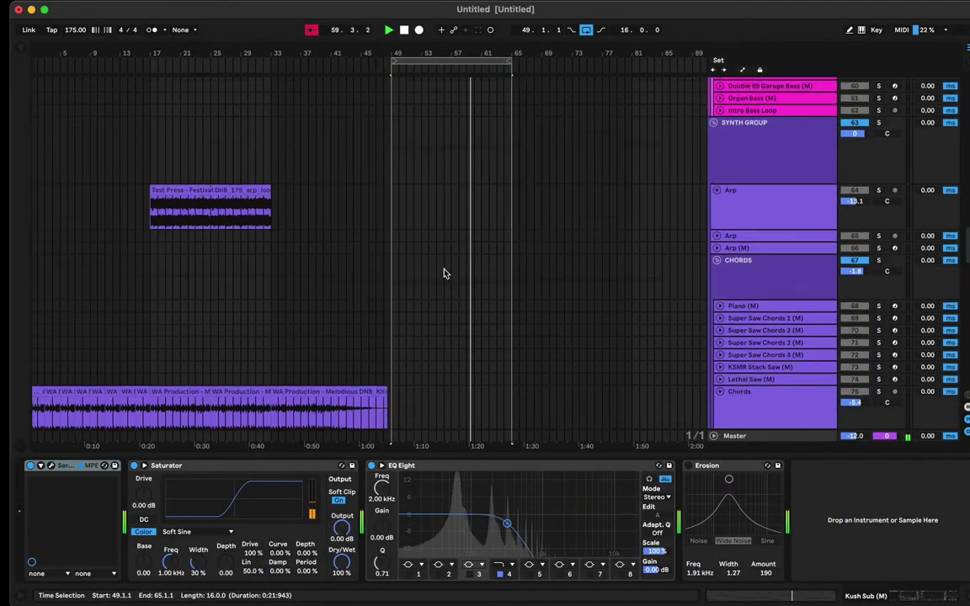
pyautogui.scroll(10, 444, 273)
pyautogui.click(436, 229)
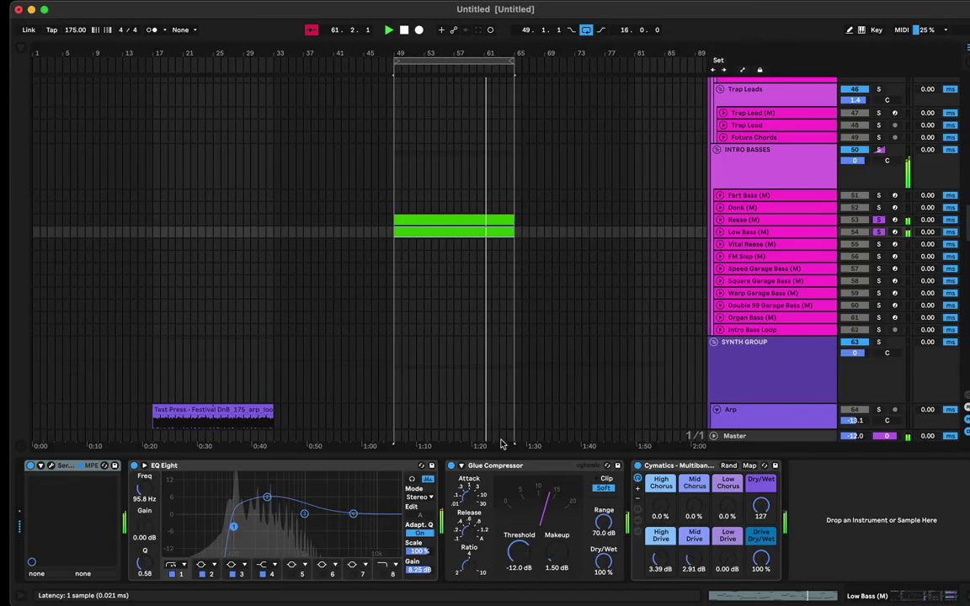
pyautogui.press('super+alt+p')
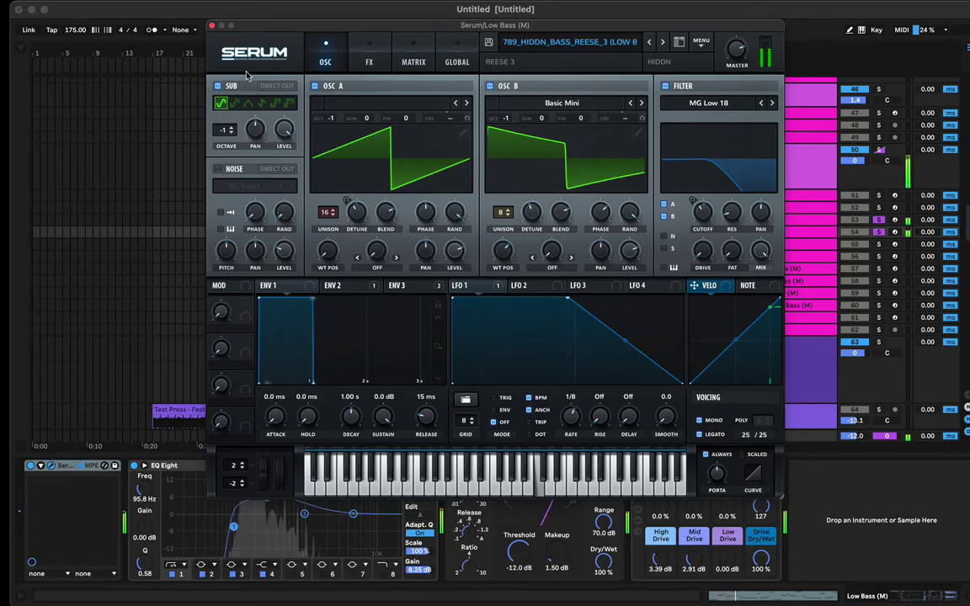
pyautogui.click(212, 27)
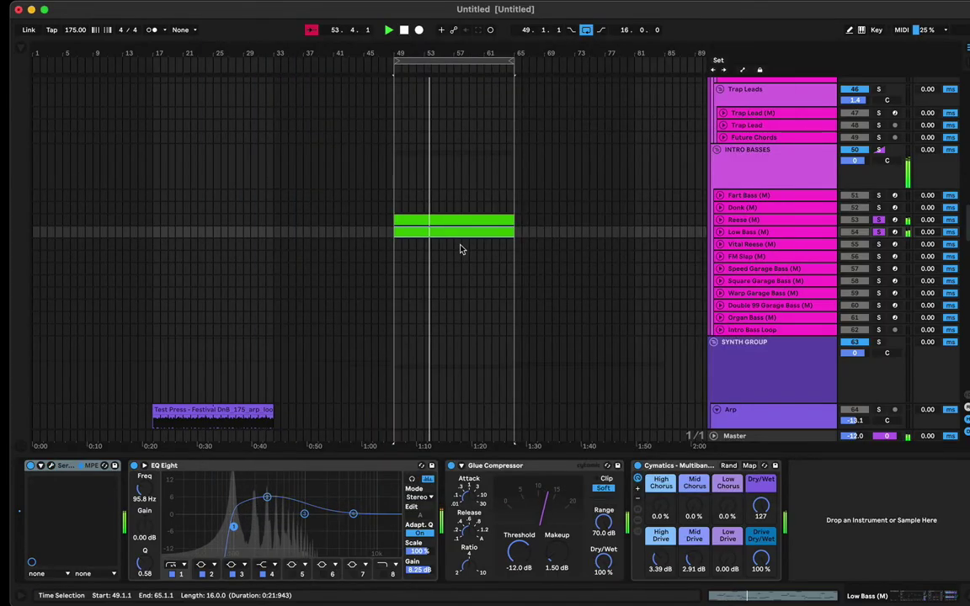
# - Duplicate the Low Bass clip onto the Vital Reese track at bar 49, solo that track, and open the copy with all notes selected
pyautogui.moveTo(435, 233); pyautogui.dragTo(435, 245)
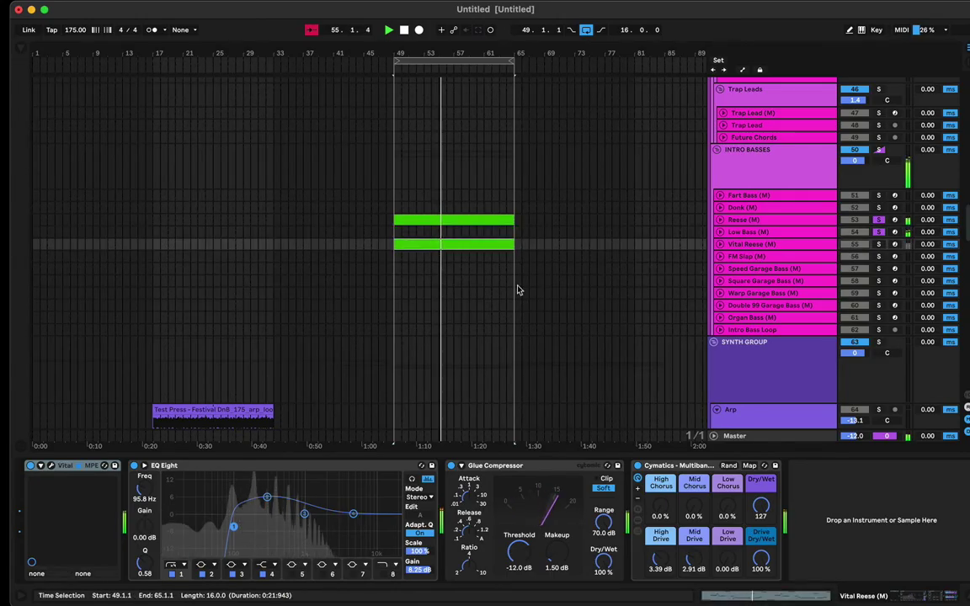
pyautogui.moveTo(496, 249); pyautogui.dragTo(472, 245)
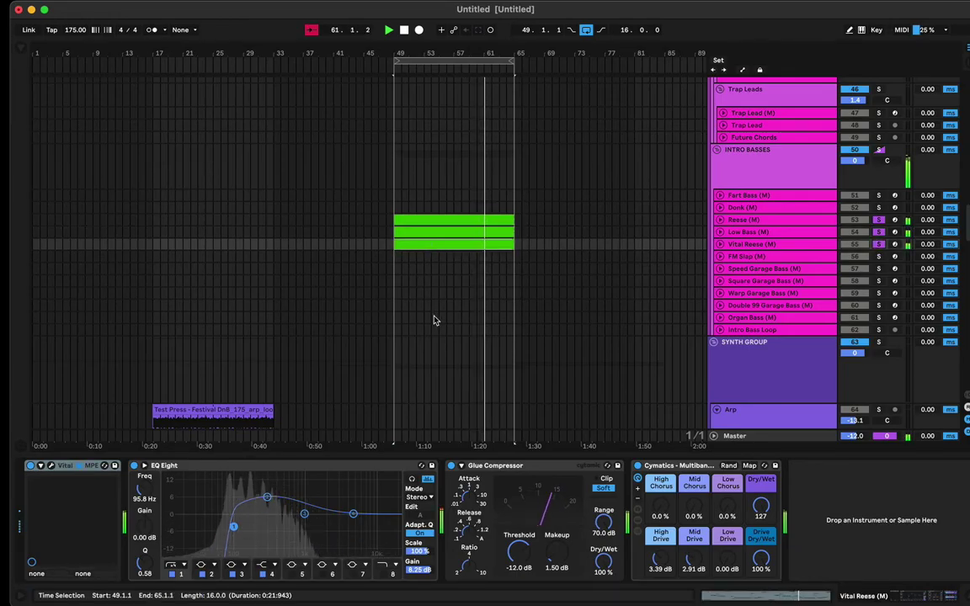
pyautogui.doubleClick(459, 245)
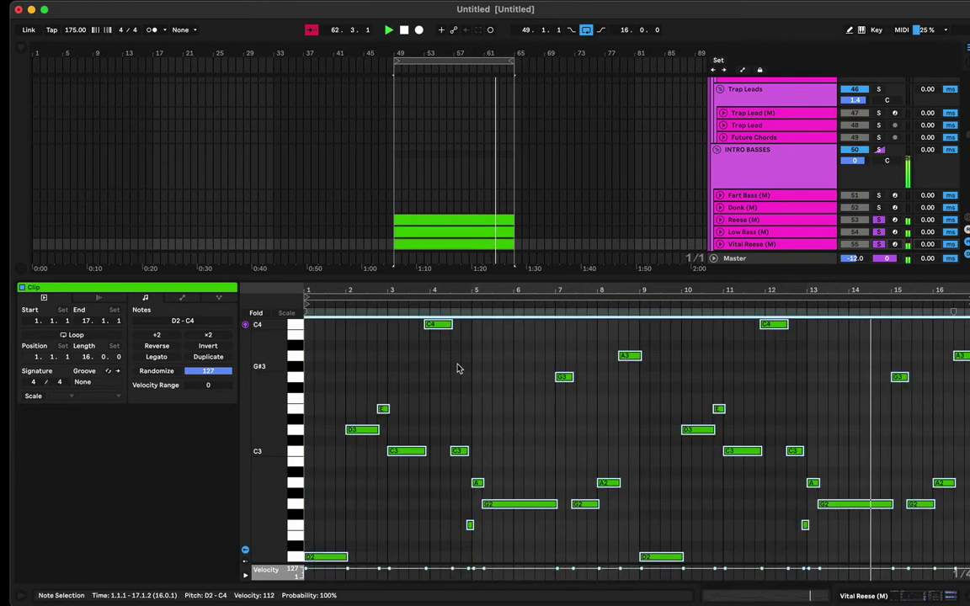
# - Raise the Vital Reese track's volume to -10.3 dB in the mixer
pyautogui.press('Tab')
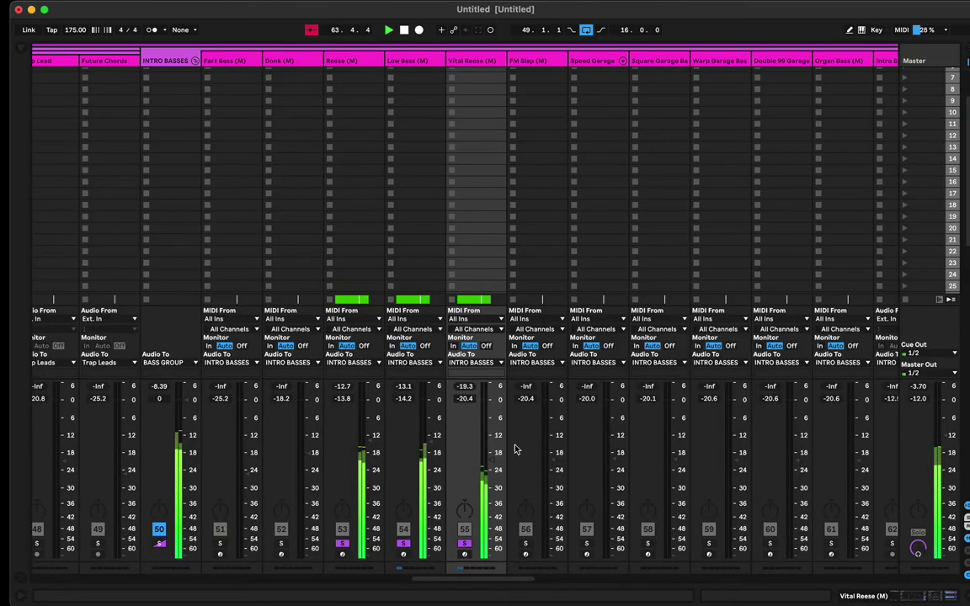
pyautogui.moveTo(493, 444); pyautogui.dragTo(493, 437)
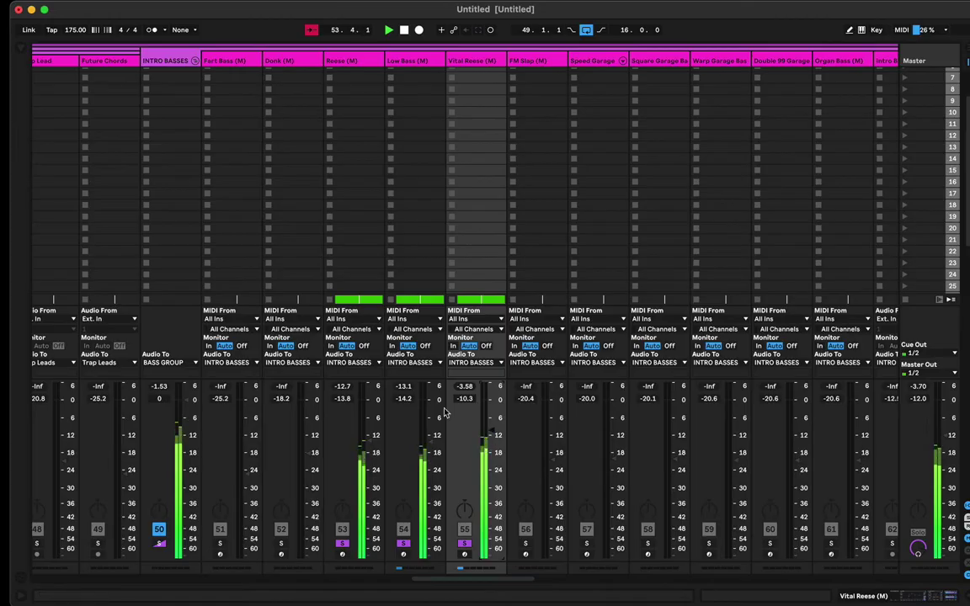
# - Open the Vital synth on the Vital Reese track and turn up its glide amount
pyautogui.hotkey('shift', 'Tab')
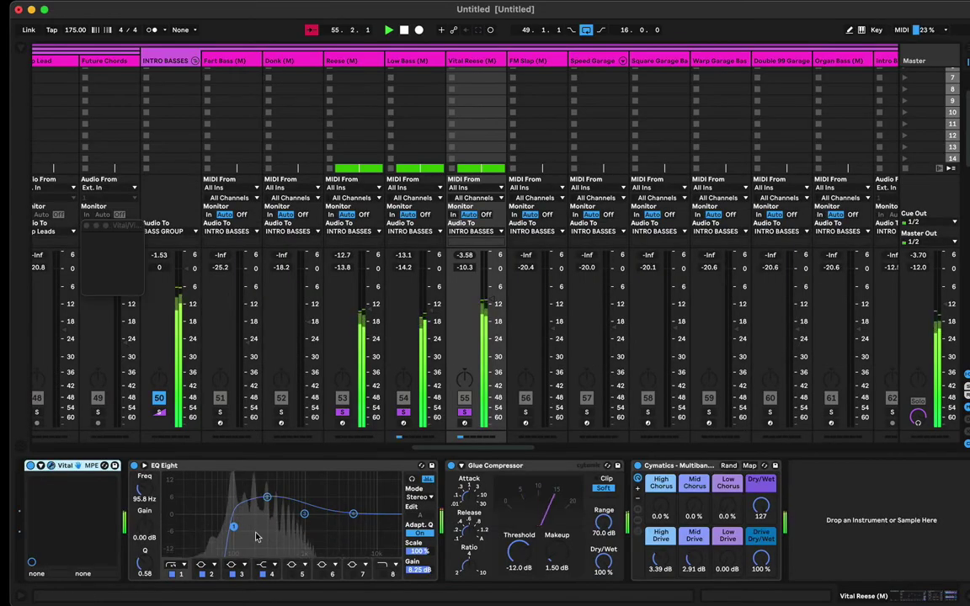
pyautogui.click(52, 466)
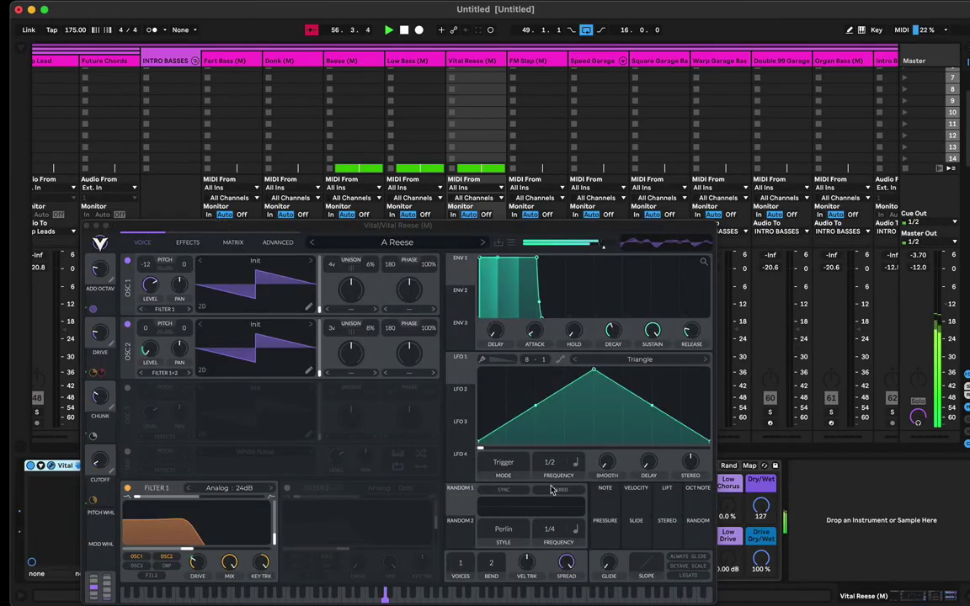
pyautogui.click(610, 572)
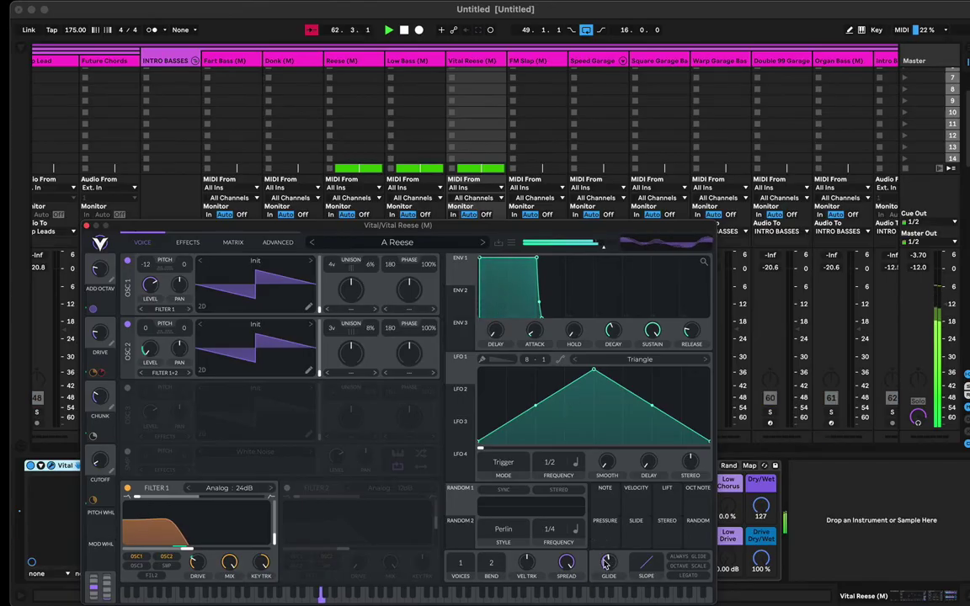
pyautogui.moveTo(612, 566); pyautogui.dragTo(613, 561)
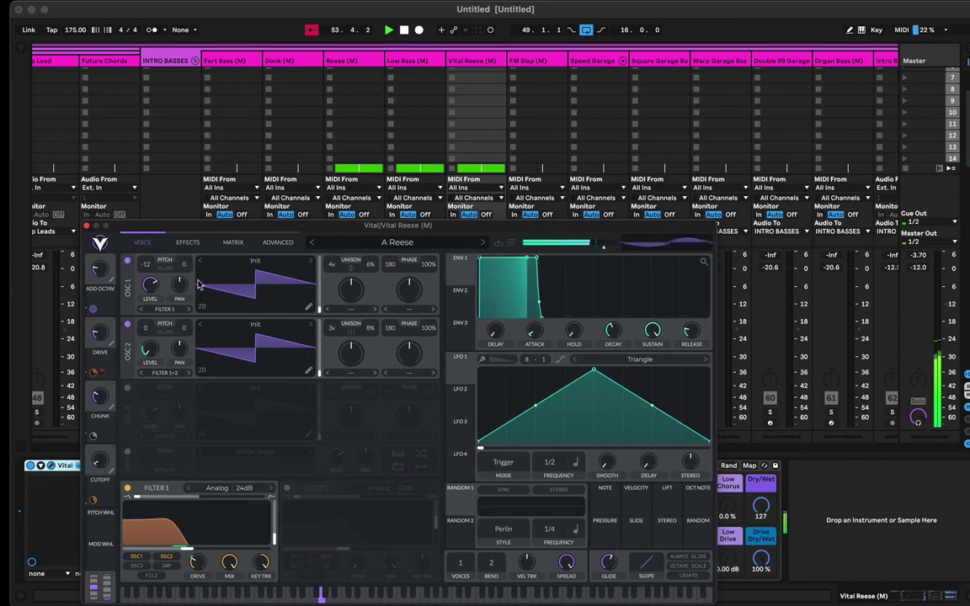
# - Close the Vital window and lower the Vital Reese track's volume to -12.0 dB
pyautogui.click(85, 227)
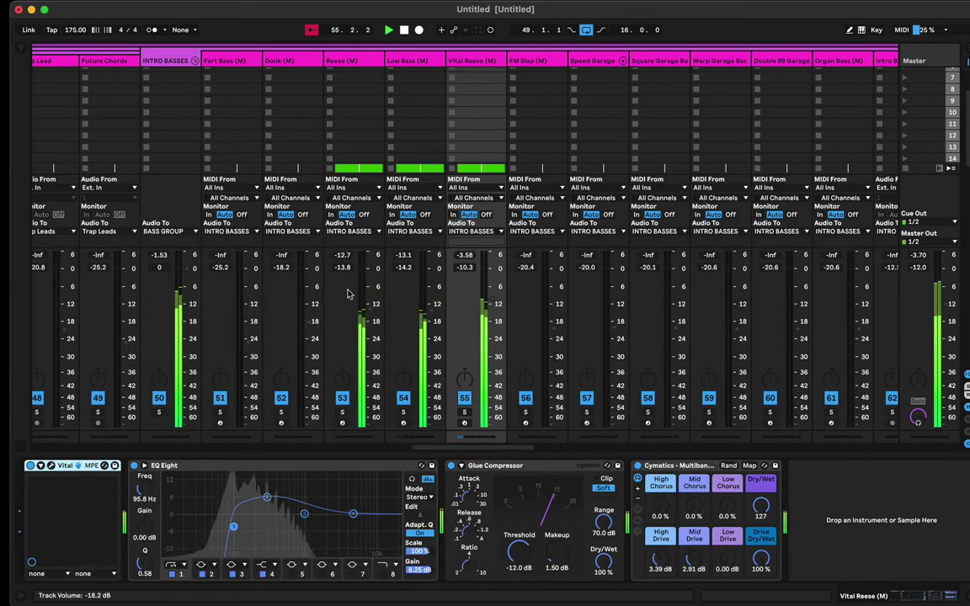
pyautogui.moveTo(495, 301); pyautogui.dragTo(495, 304)
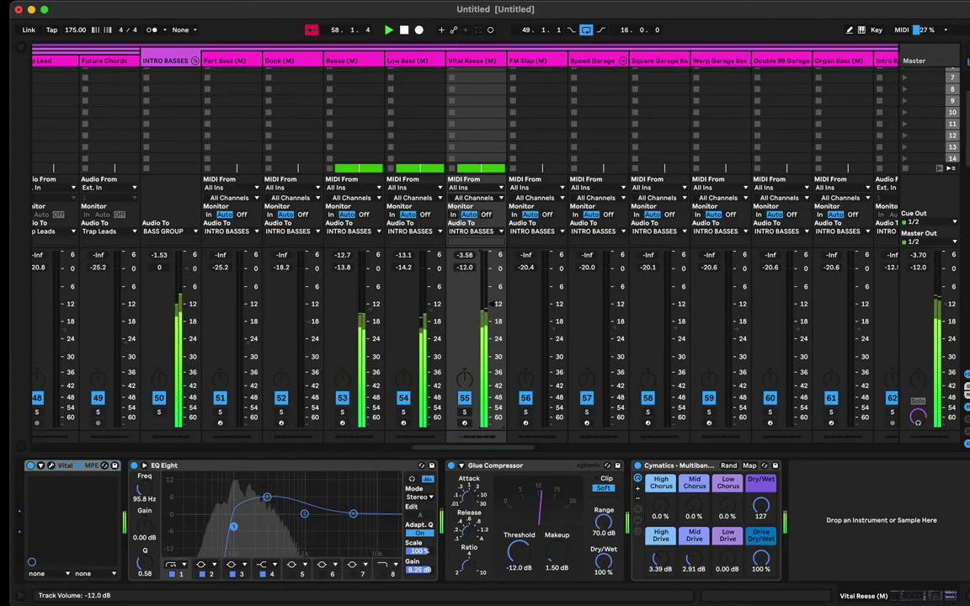
pyautogui.press('Tab')
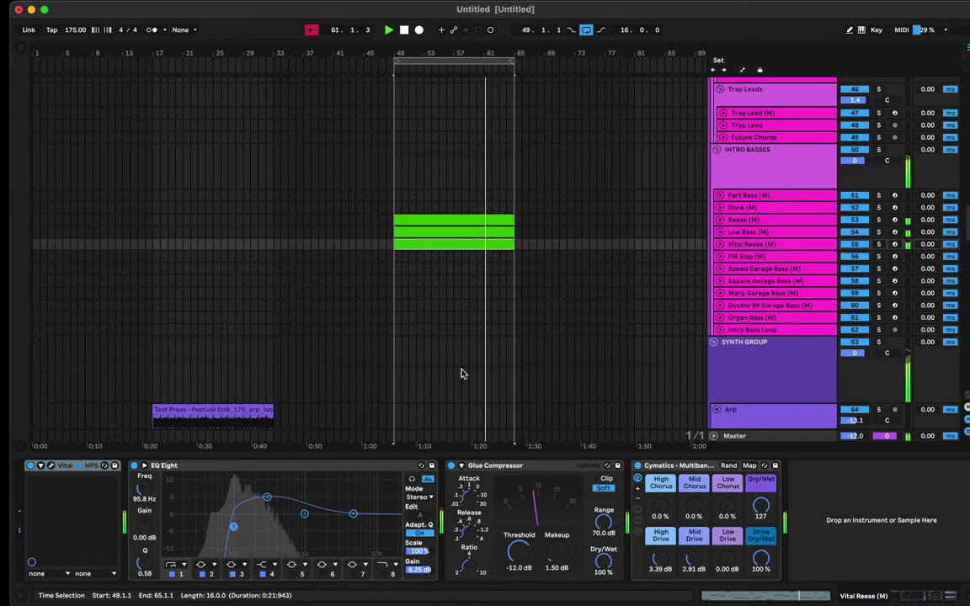
# - Audition the drop with the Drop Bass audio track switched off and back on
pyautogui.press('super+alt+l')
pyautogui.click(447, 454)
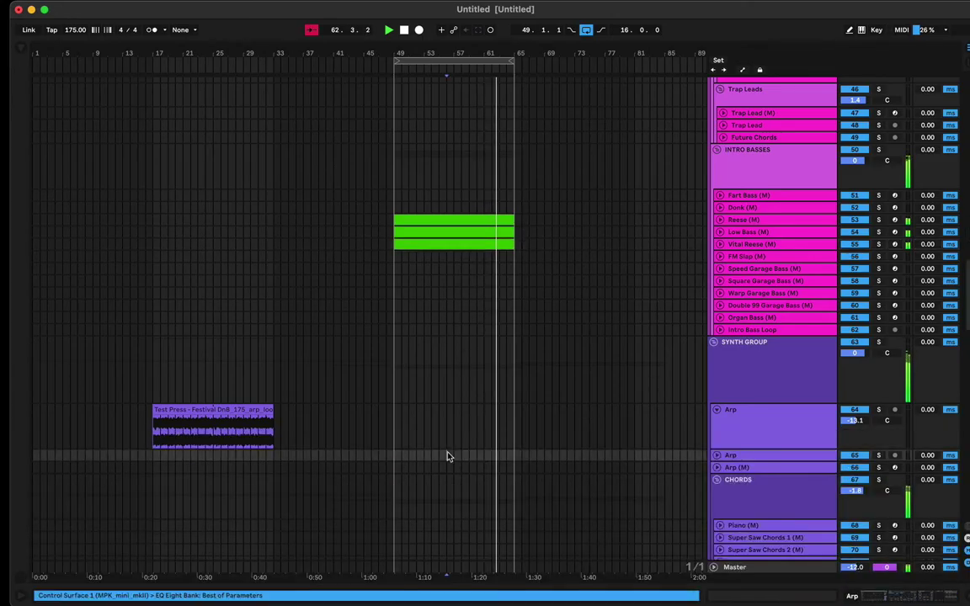
pyautogui.scroll(2, 492, 374)
pyautogui.scroll(10, 492, 374)
pyautogui.click(440, 326)
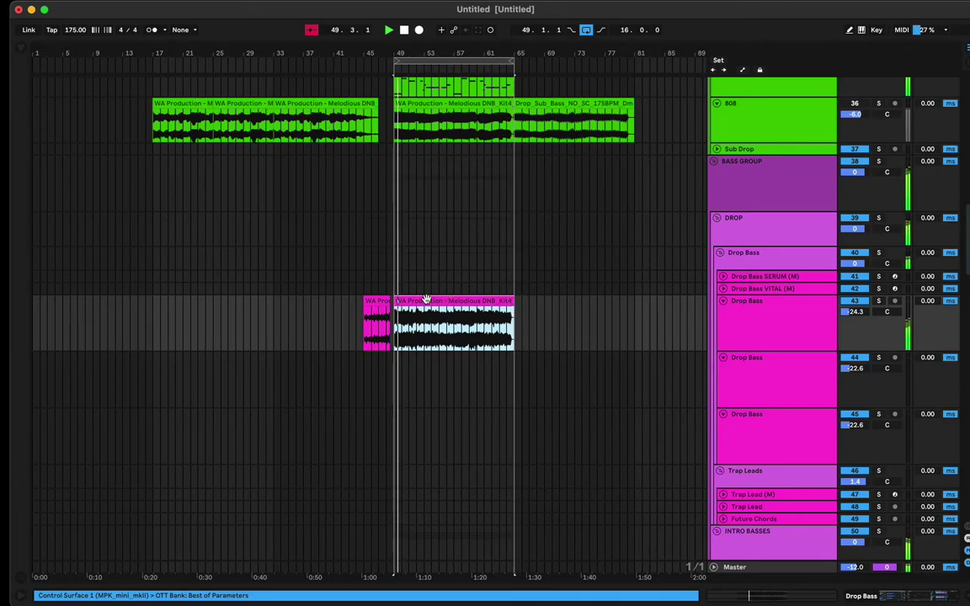
pyautogui.press('super+s')
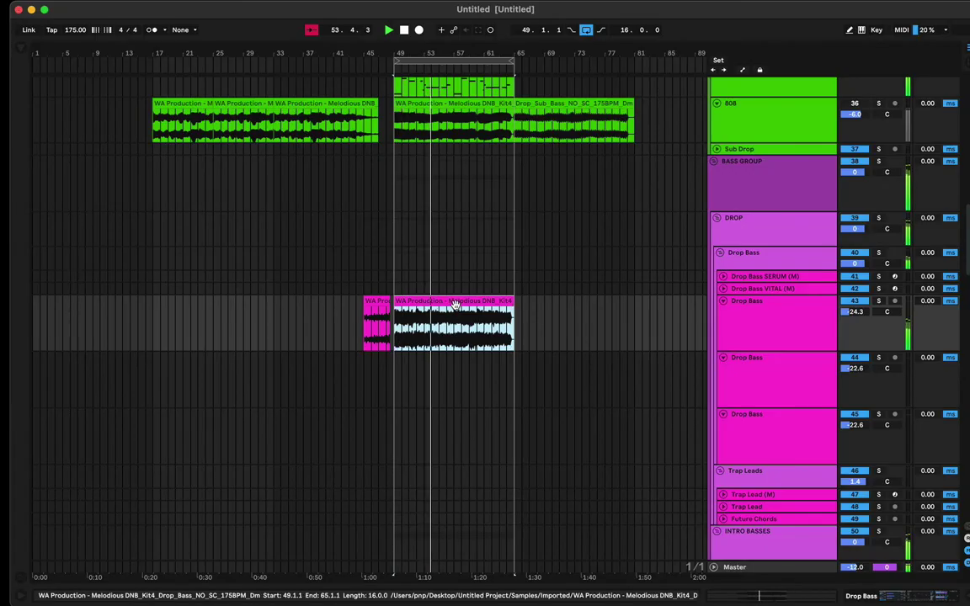
pyautogui.click(860, 301)
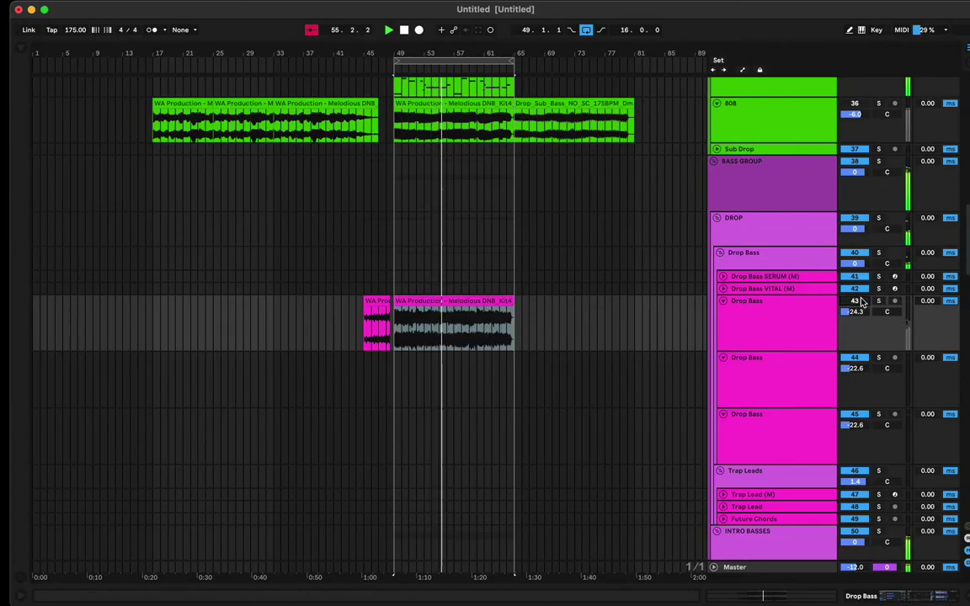
pyautogui.click(856, 300)
# - Open the bar 49 Drop Bass audio clip and inspect the track's OTT, EQ Eight and Multiband effects
pyautogui.click(449, 301)
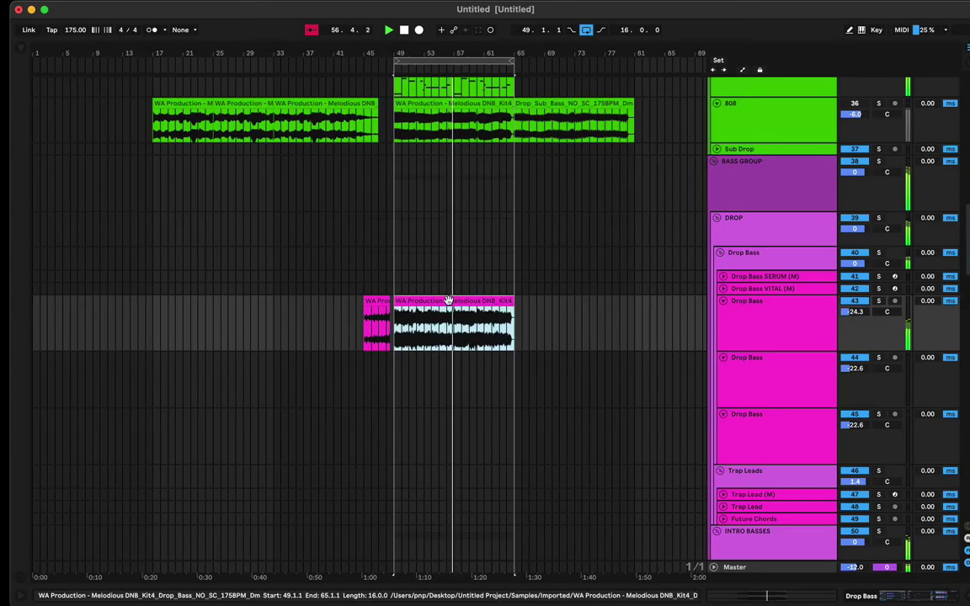
pyautogui.doubleClick(449, 300)
pyautogui.hotkey('shift', 'Tab')
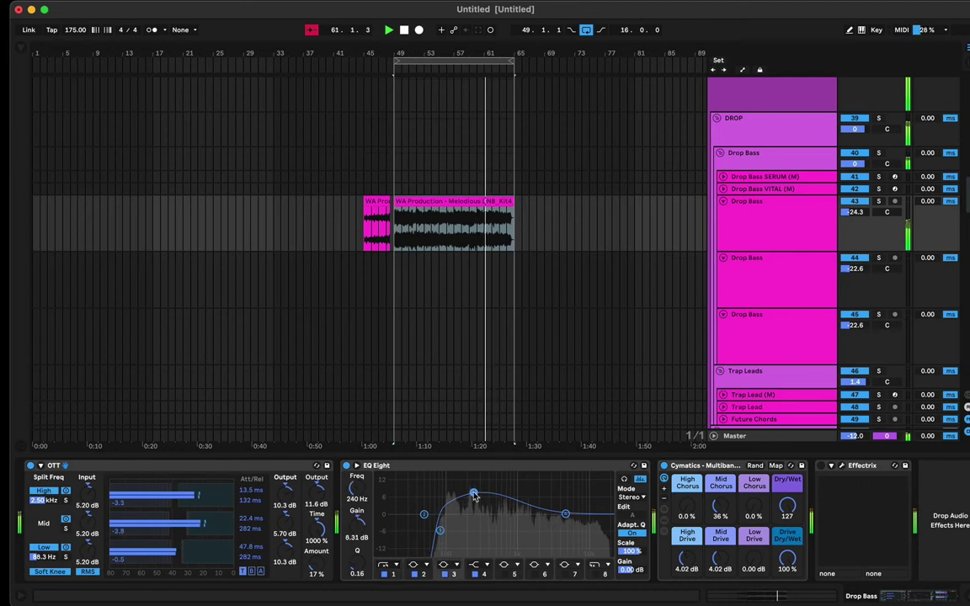
pyautogui.press('Tab')
# - Set the Drop Bass audio track's volume to -23.7 dB in the mixer and take it out of solo
pyautogui.press('Tab')
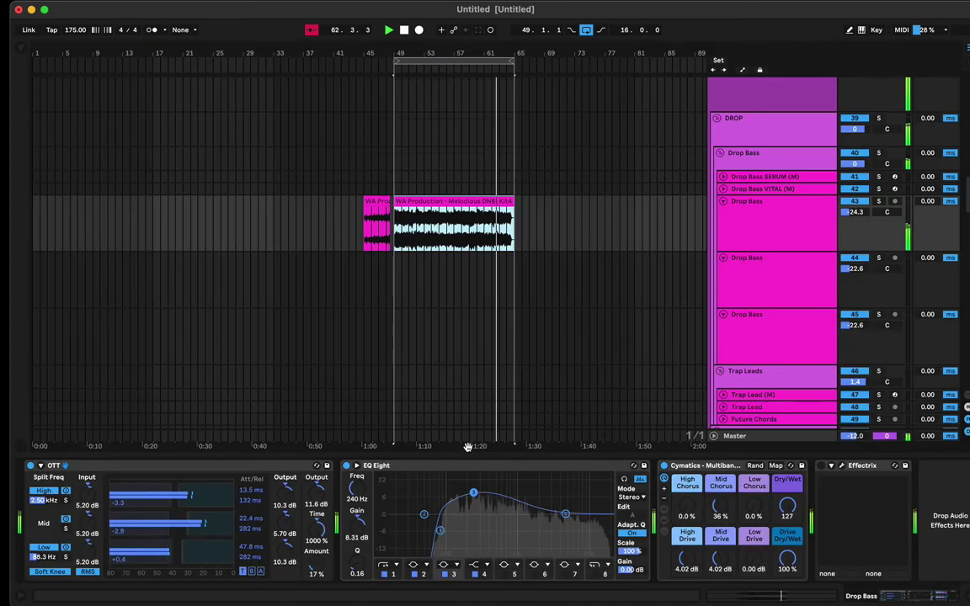
pyautogui.press('Tab')
pyautogui.hscroll(5, 469, 468)
pyautogui.hscroll(20, 469, 477)
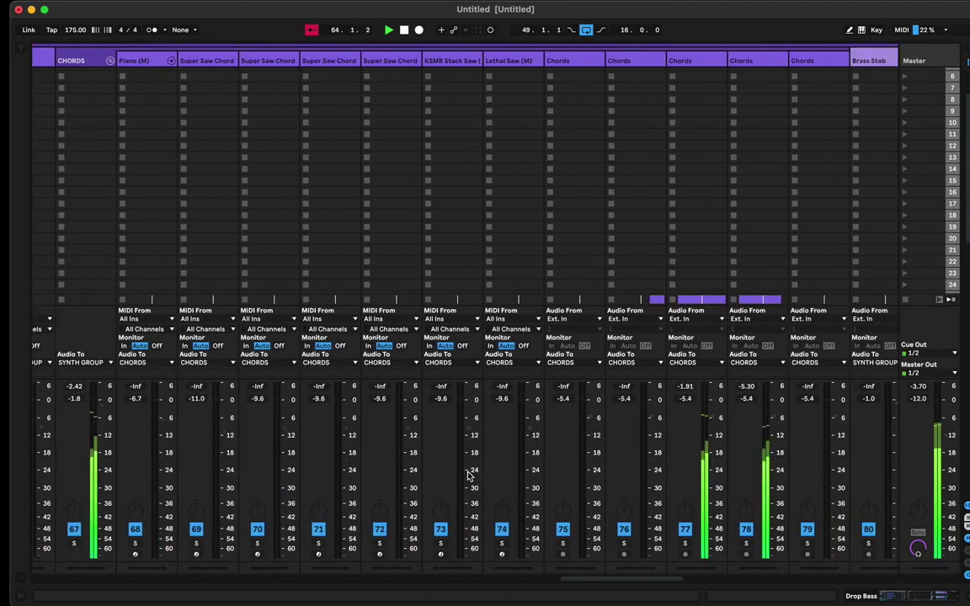
pyautogui.hscroll(-20, 469, 476)
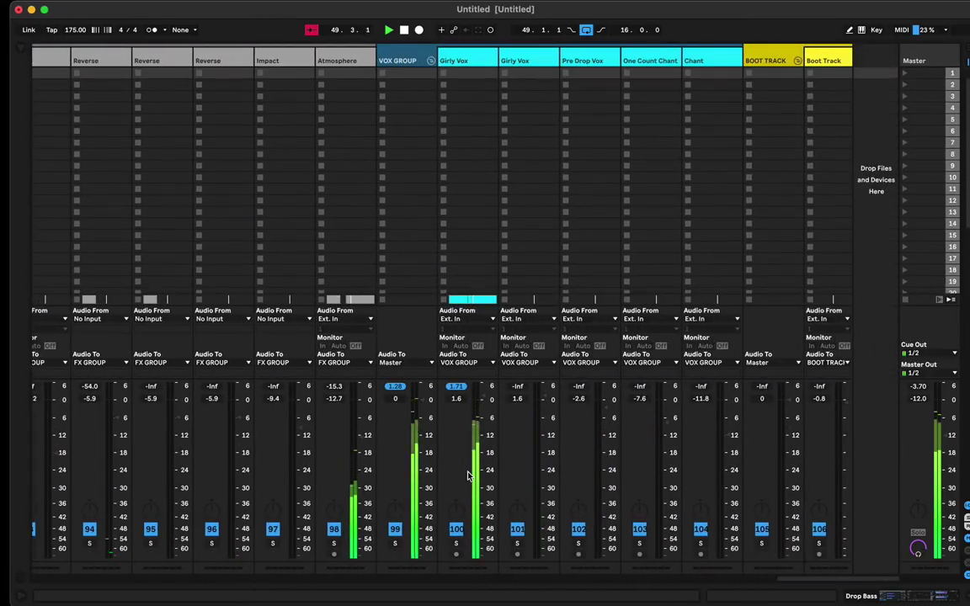
pyautogui.hscroll(3, 469, 477)
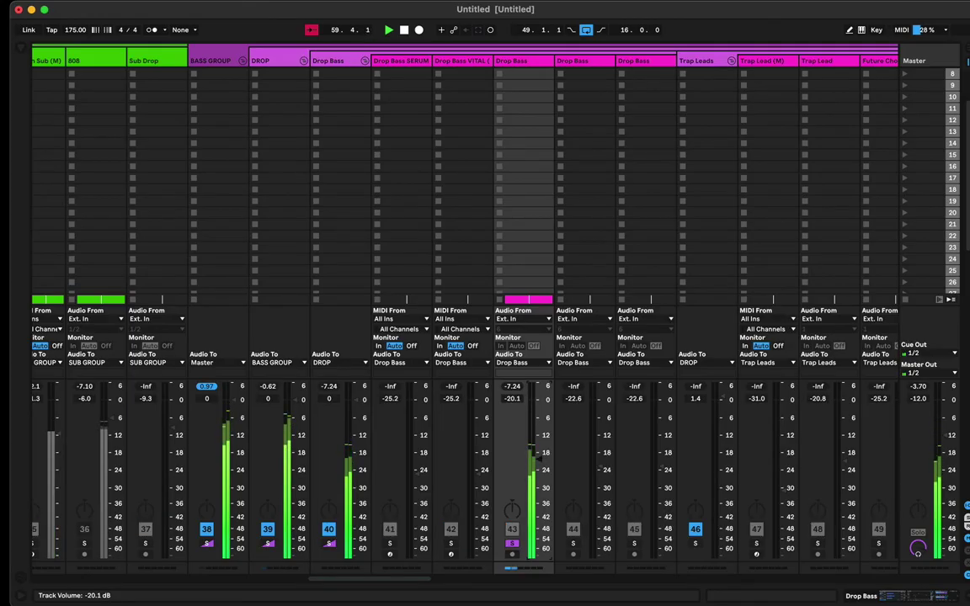
pyautogui.moveTo(538, 459); pyautogui.dragTo(538, 464)
pyautogui.press('s')
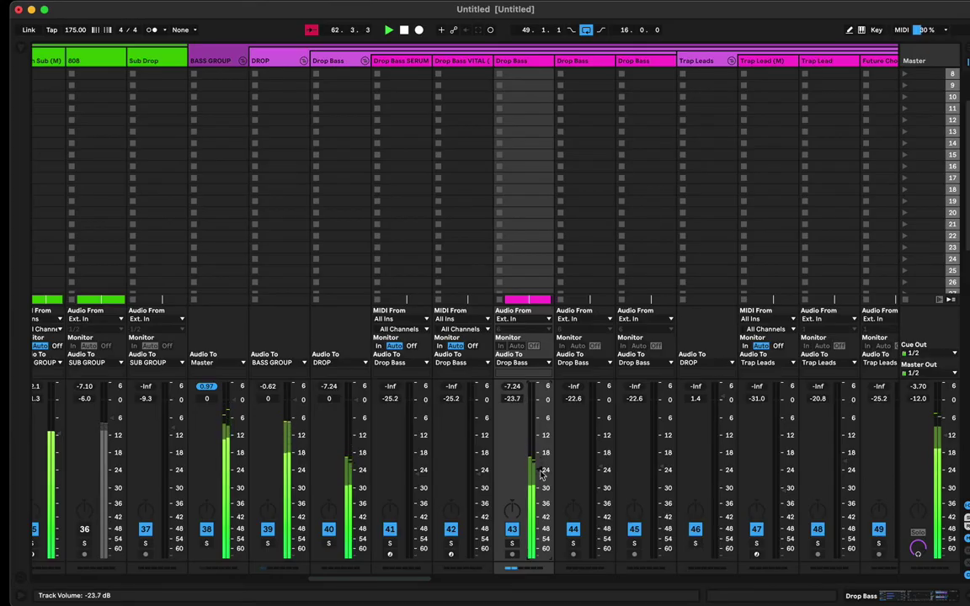
pyautogui.press('Tab')
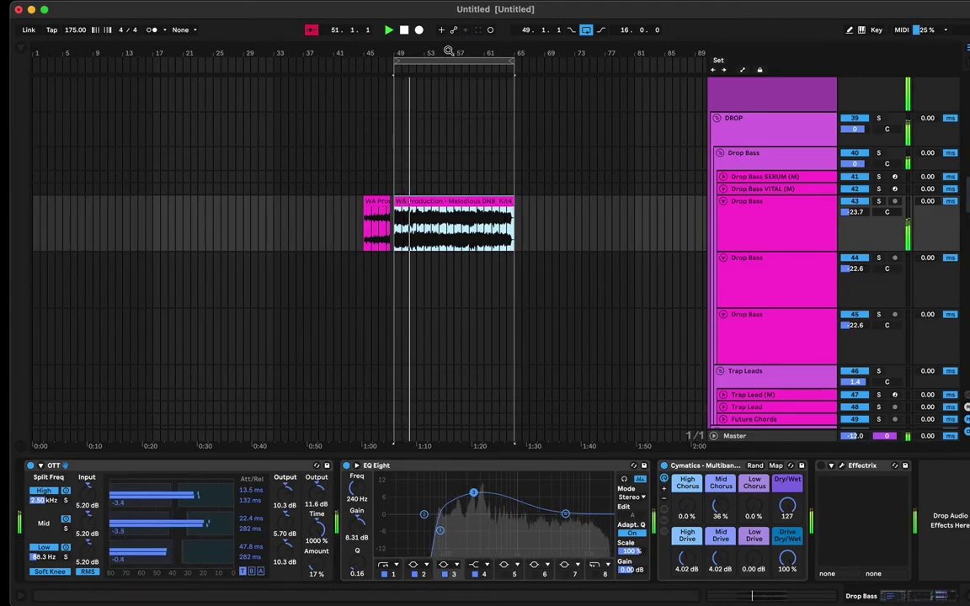
# - Switch off the Kush Sub track and activate the 808 track to compare the two subs in the drop
pyautogui.moveTo(449, 51); pyautogui.dragTo(449, 40)
pyautogui.moveTo(349, 56); pyautogui.dragTo(349, 47)
pyautogui.scroll(8, 356, 341)
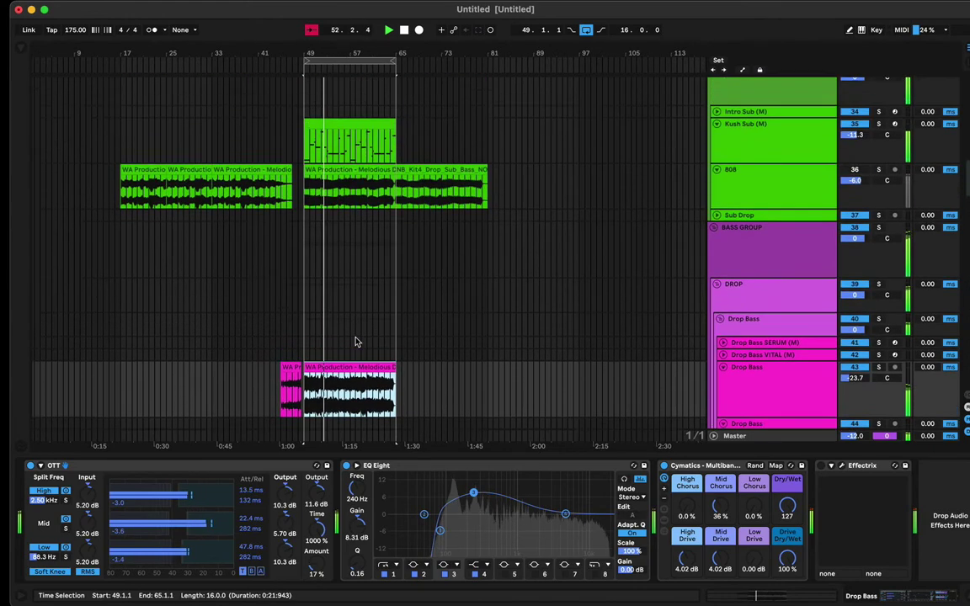
pyautogui.scroll(2, 357, 341)
pyautogui.scroll(-2, 357, 344)
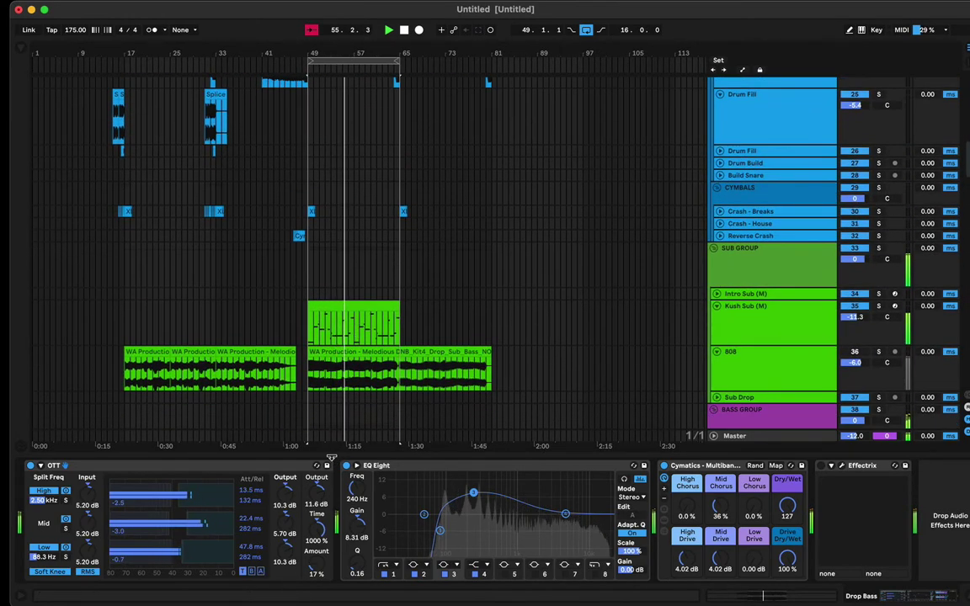
pyautogui.press('super+alt+l')
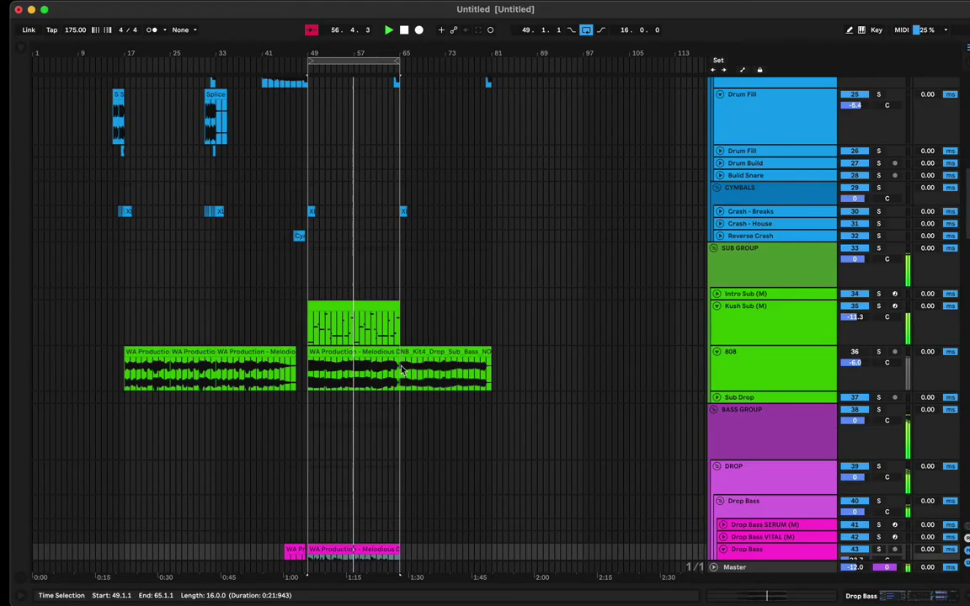
pyautogui.click(854, 307)
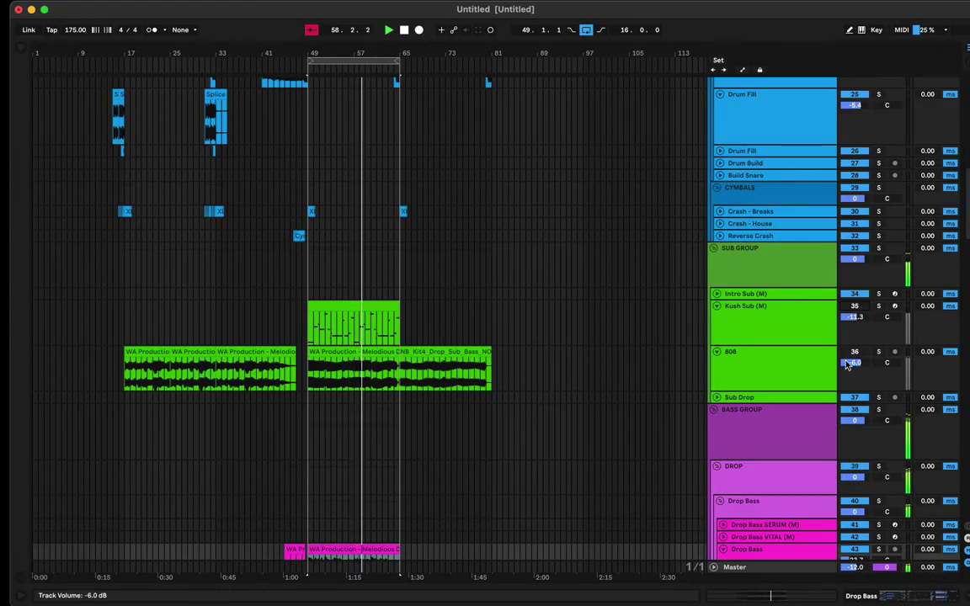
pyautogui.click(853, 359)
pyautogui.click(855, 353)
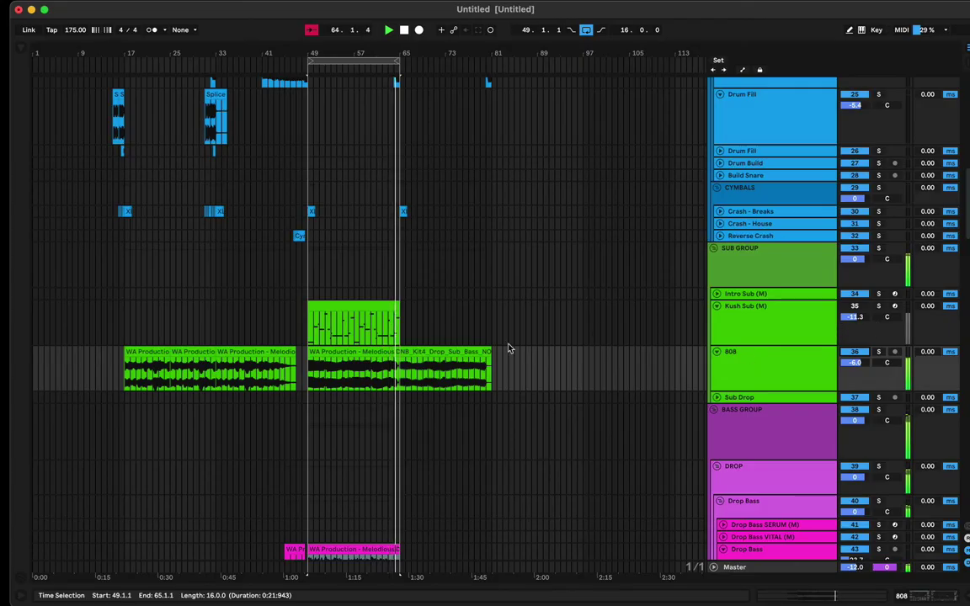
# - Trim the start of the drop's 808 clip to bar 65 and switch the Kush Sub track back on
pyautogui.click(360, 354)
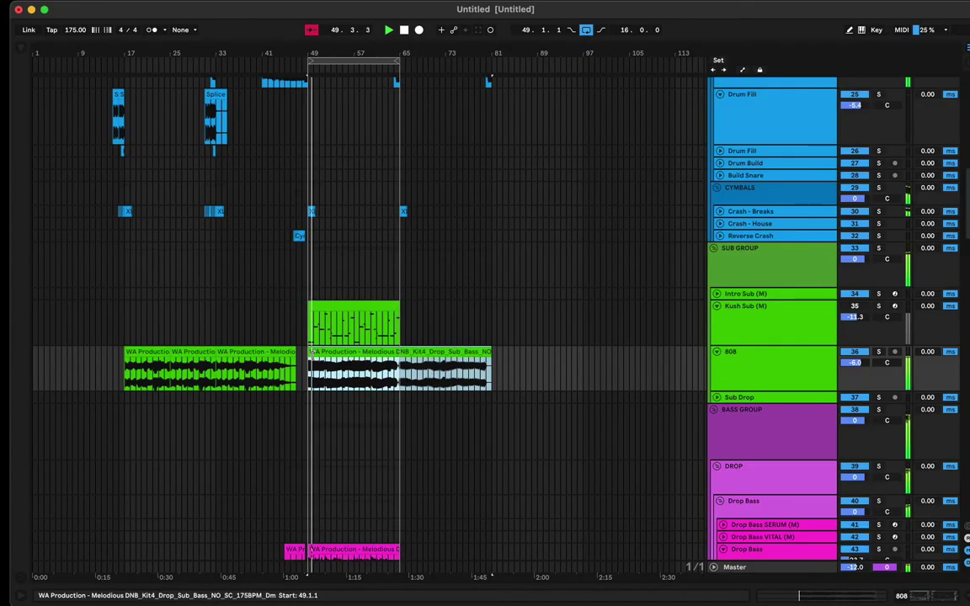
pyautogui.moveTo(312, 353); pyautogui.dragTo(400, 353)
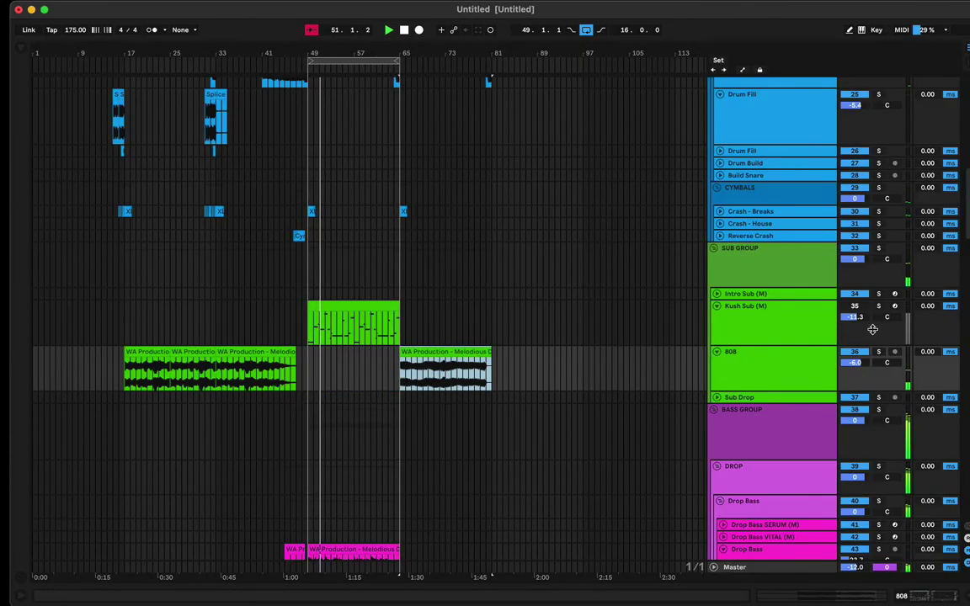
pyautogui.click(857, 307)
# - Raise the Kush Sub track's volume to -10.5 dB in the mixer
pyautogui.click(327, 327)
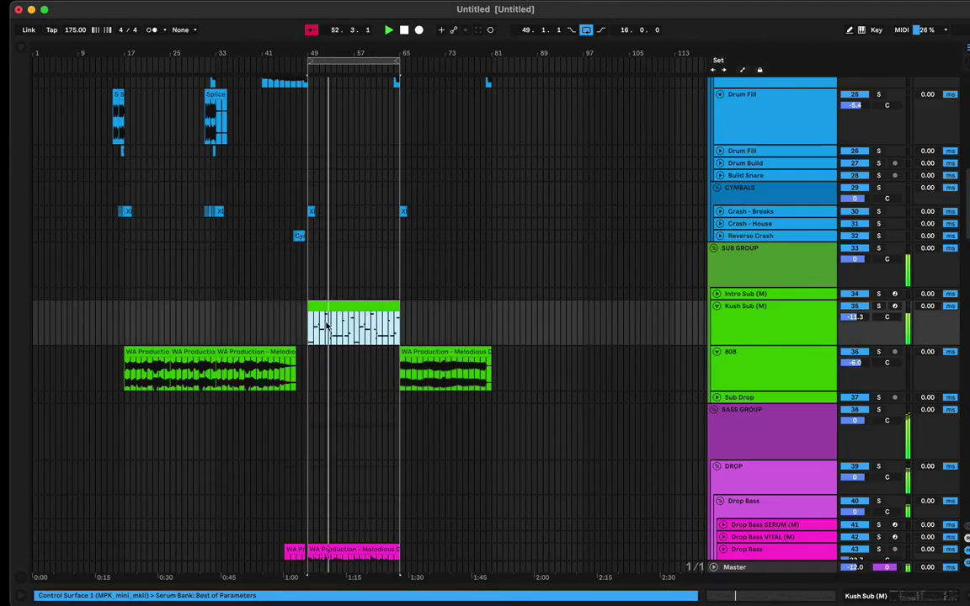
pyautogui.press('Tab')
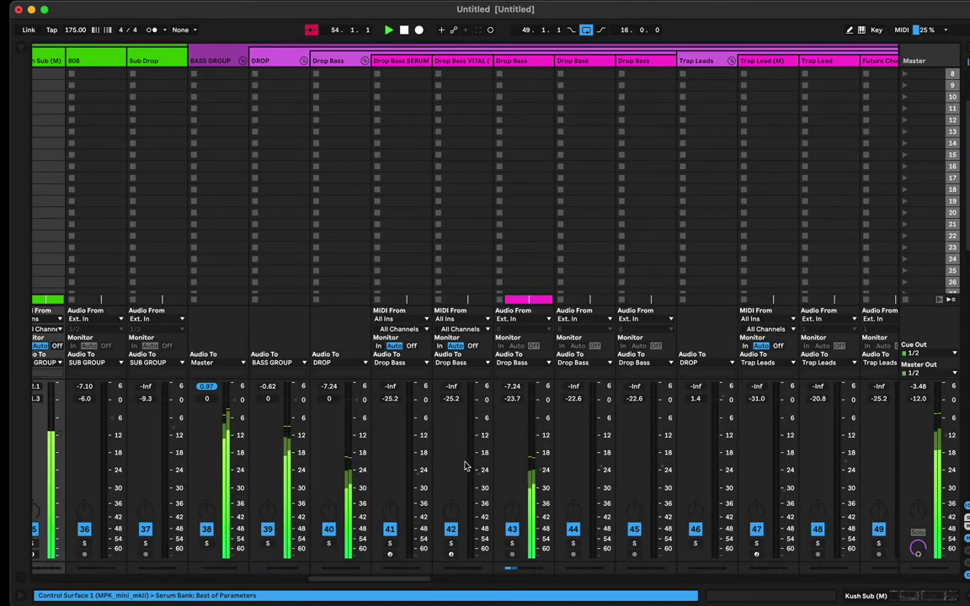
pyautogui.hscroll(-5, 464, 466)
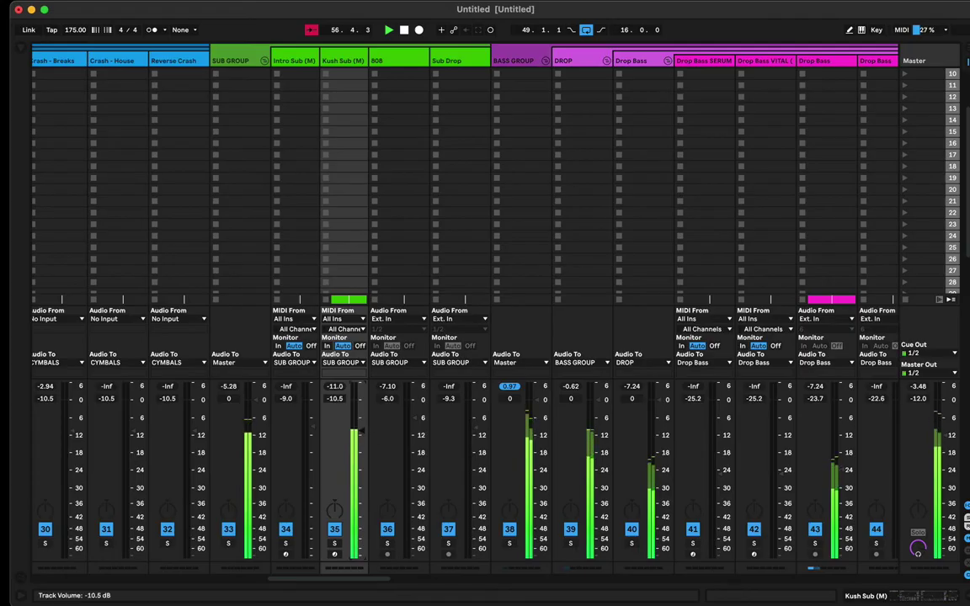
pyautogui.press('Tab')
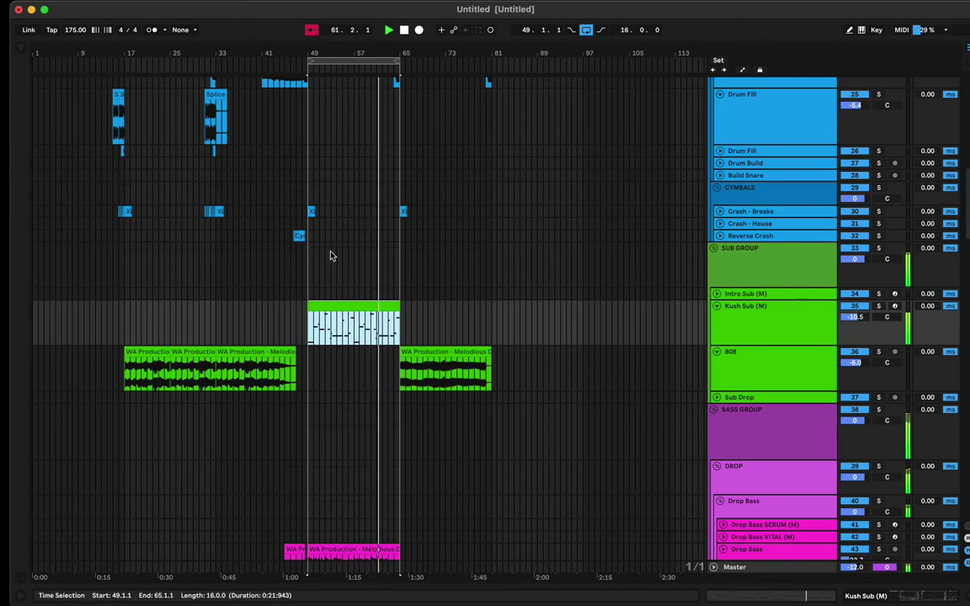
# - Play the arrangement from bar 17 and check the Reese and sub levels against the rest of the mix
pyautogui.scroll(6, 297, 300)
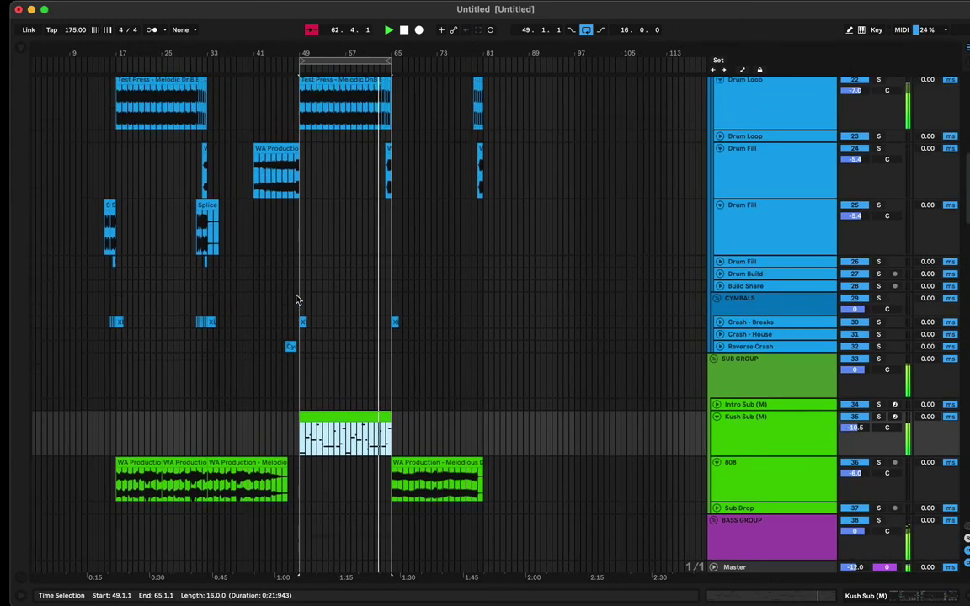
pyautogui.scroll(-12, 296, 300)
pyautogui.scroll(-10, 296, 299)
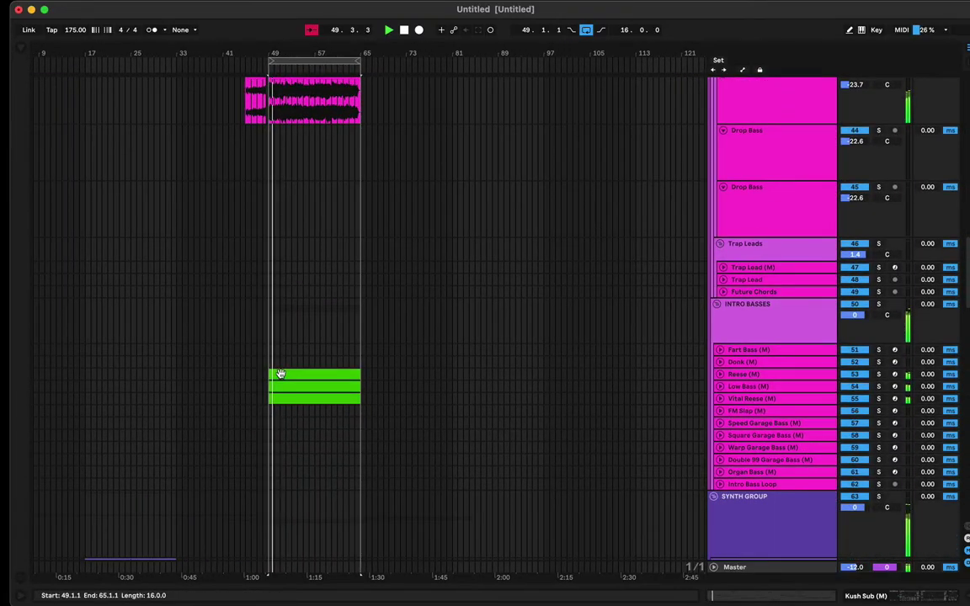
pyautogui.click(85, 348)
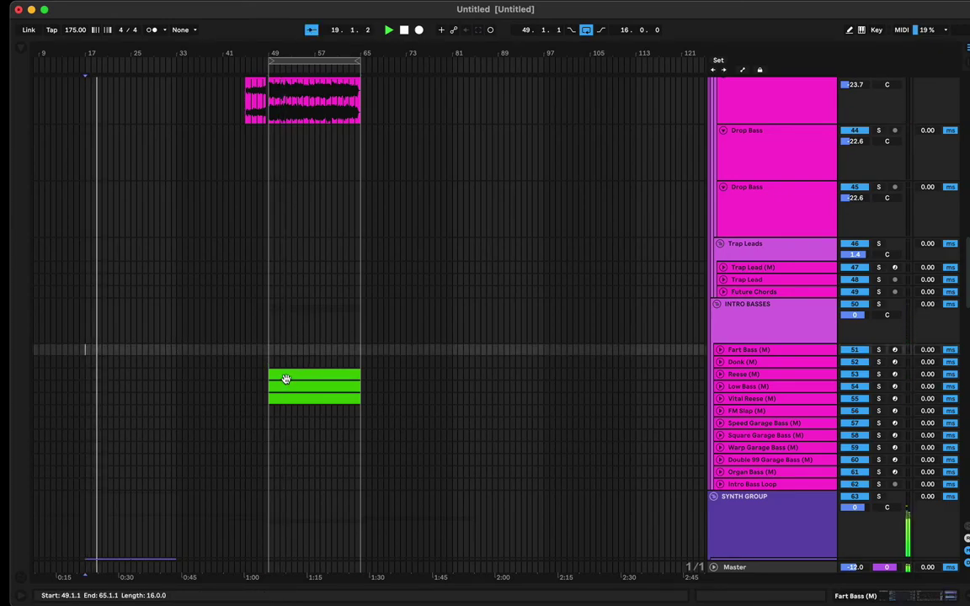
pyautogui.scroll(-5, 266, 385)
pyautogui.hscroll(-1, 266, 386)
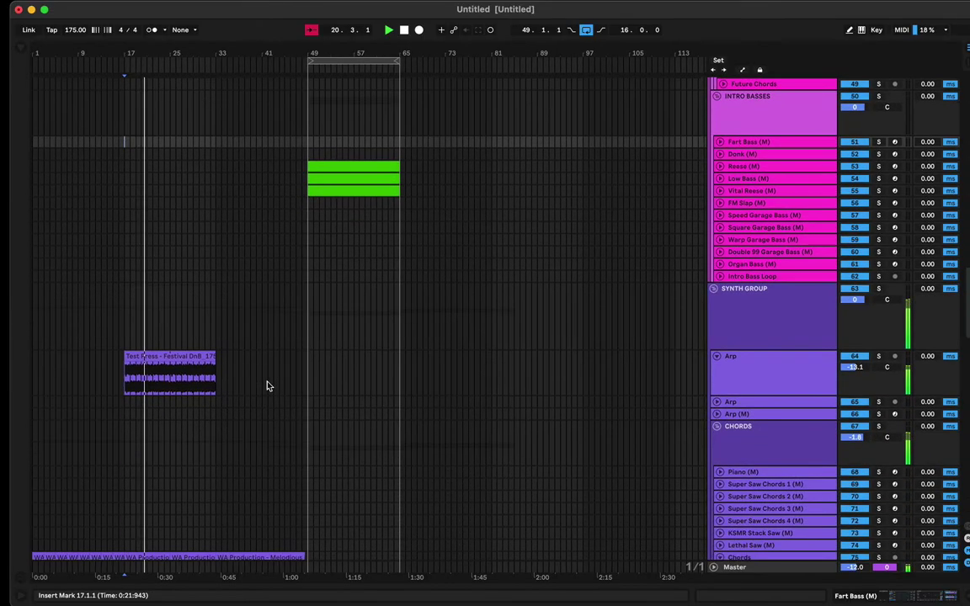
pyautogui.scroll(3, 266, 386)
pyautogui.click(325, 300)
pyautogui.press('Tab')
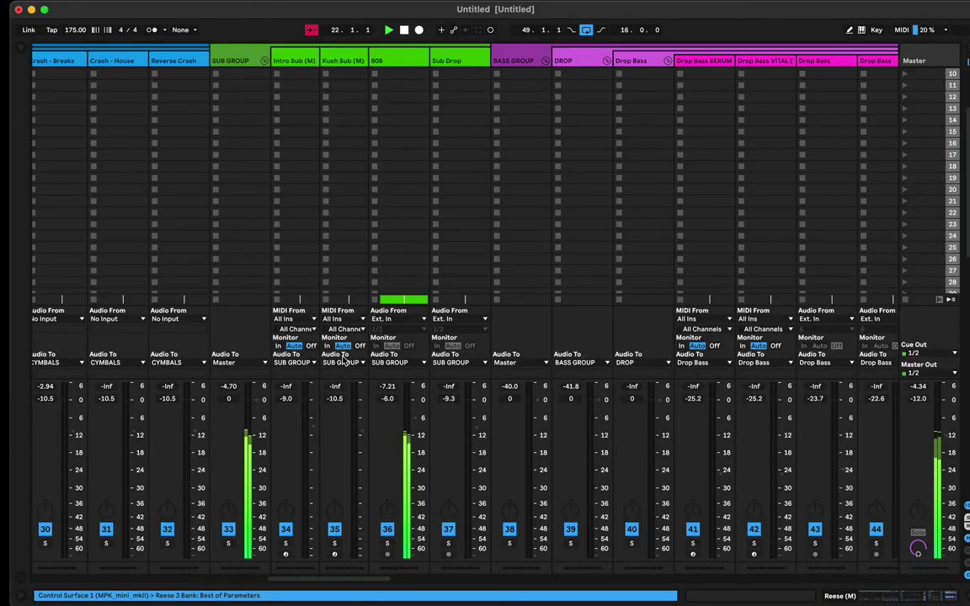
# - Open the short Drop Bass audio clip at bar 45 to view its waveform and gain settings
pyautogui.press('Tab')
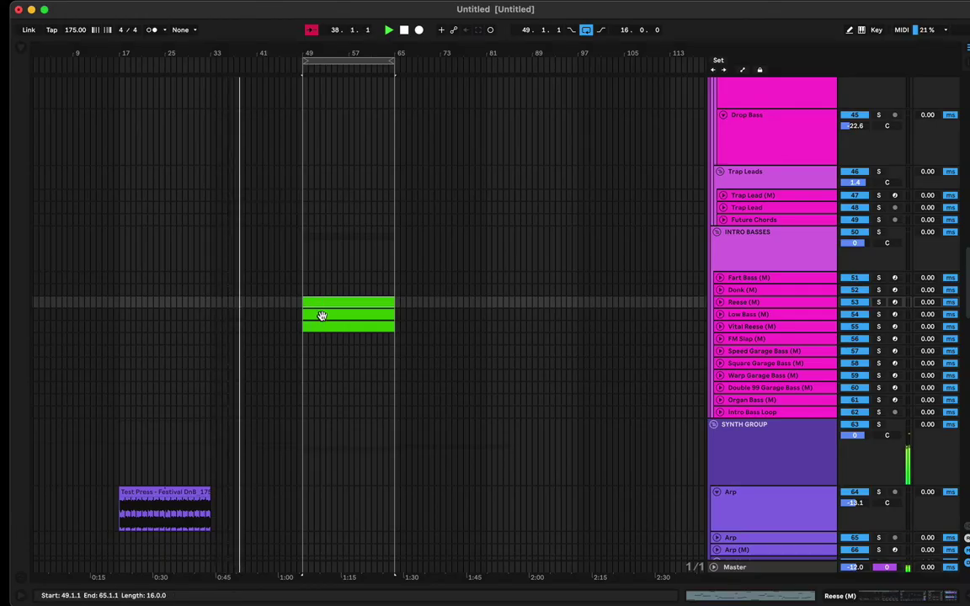
pyautogui.scroll(5, 323, 313)
pyautogui.scroll(7, 323, 310)
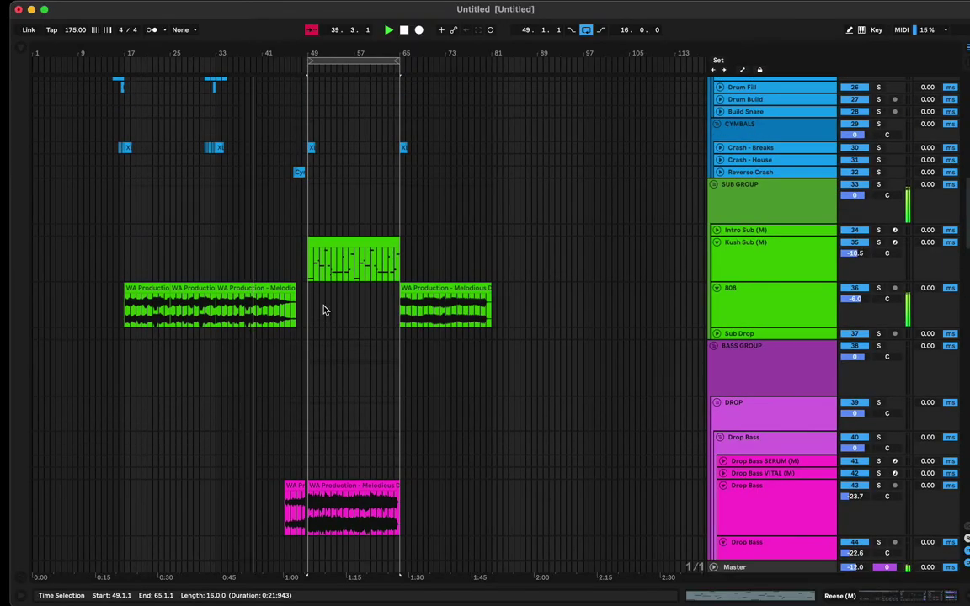
pyautogui.click(238, 288)
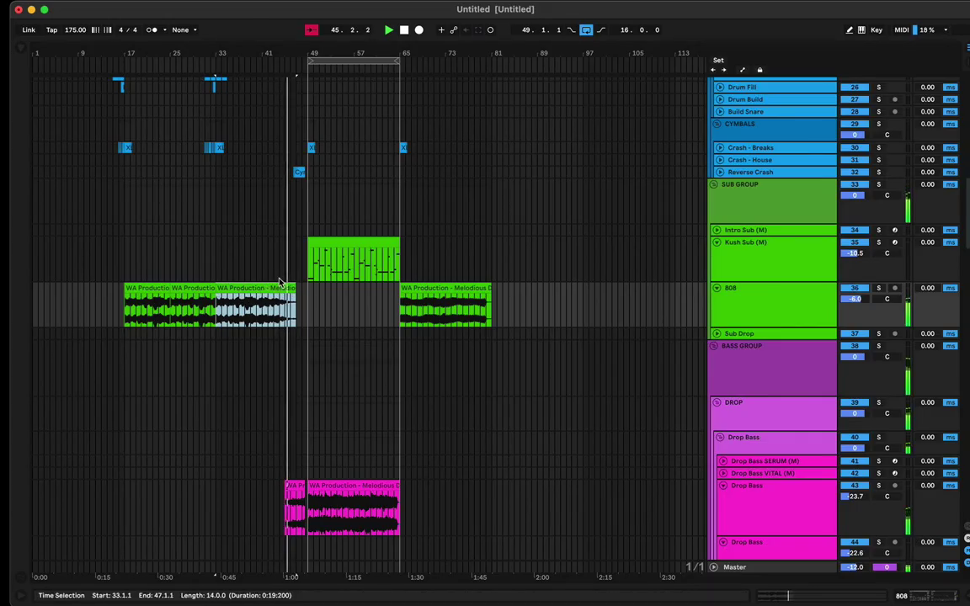
pyautogui.doubleClick(295, 505)
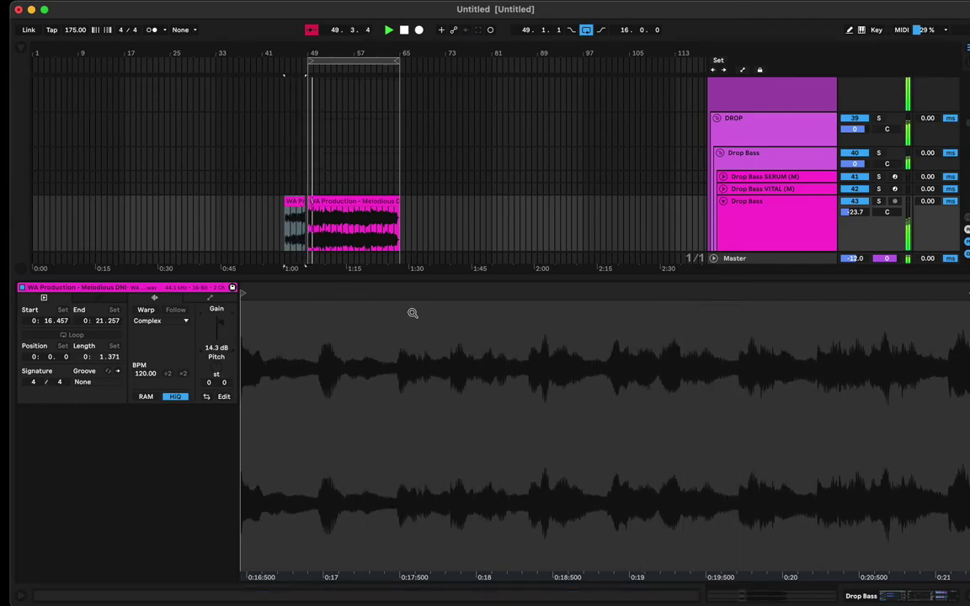
# - Inspect the waveform and gain settings of the long Drop Bass audio clip at bar 49 and close the clip view
pyautogui.press('super+alt+l')
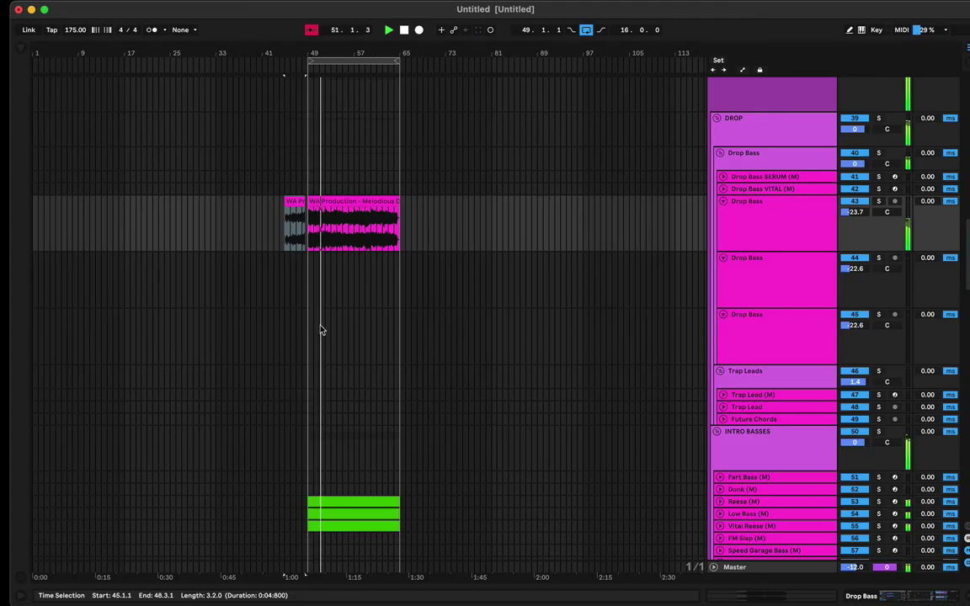
pyautogui.click(329, 498)
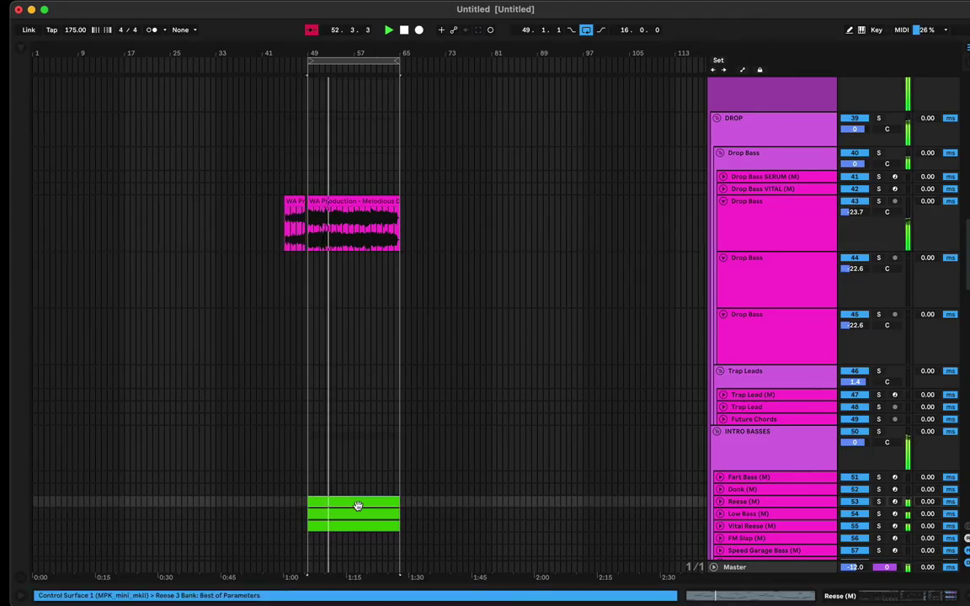
pyautogui.doubleClick(359, 199)
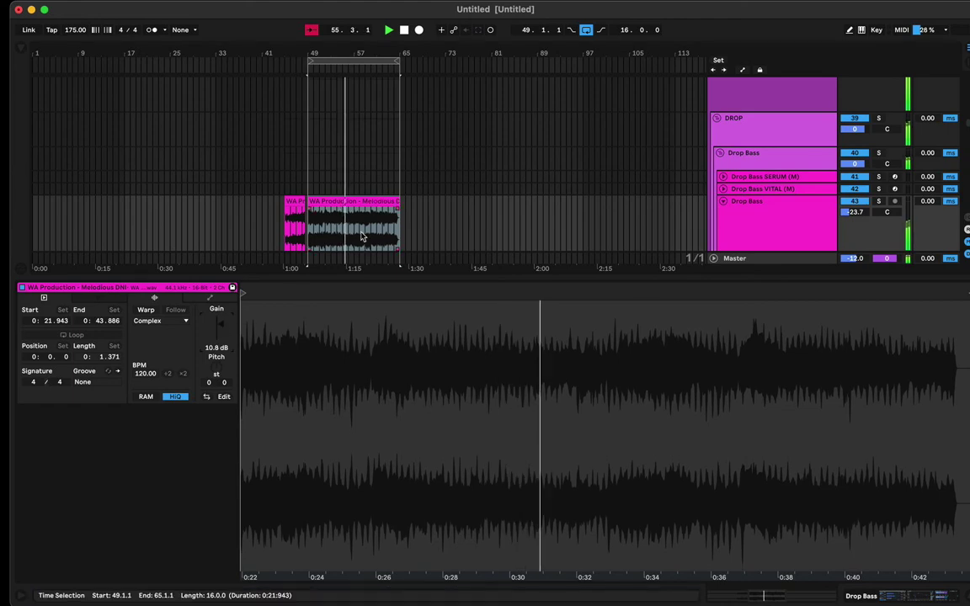
pyautogui.press('super+alt+l')
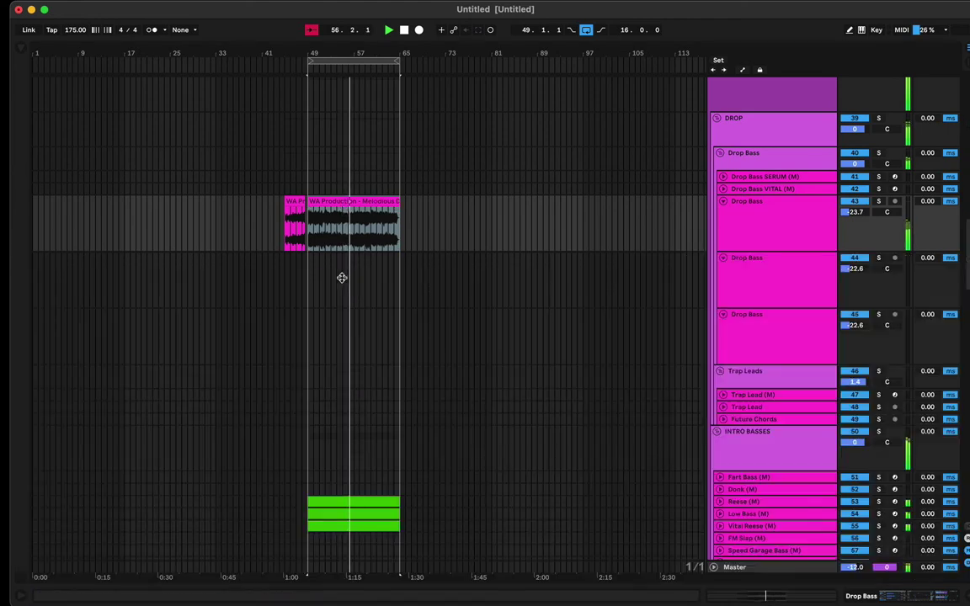
# - Set the Vital Reese track's volume to -14.9 dB in the mixer and return to the arrangement
pyautogui.click(322, 502)
pyautogui.press('Tab')
pyautogui.hscroll(10, 518, 511)
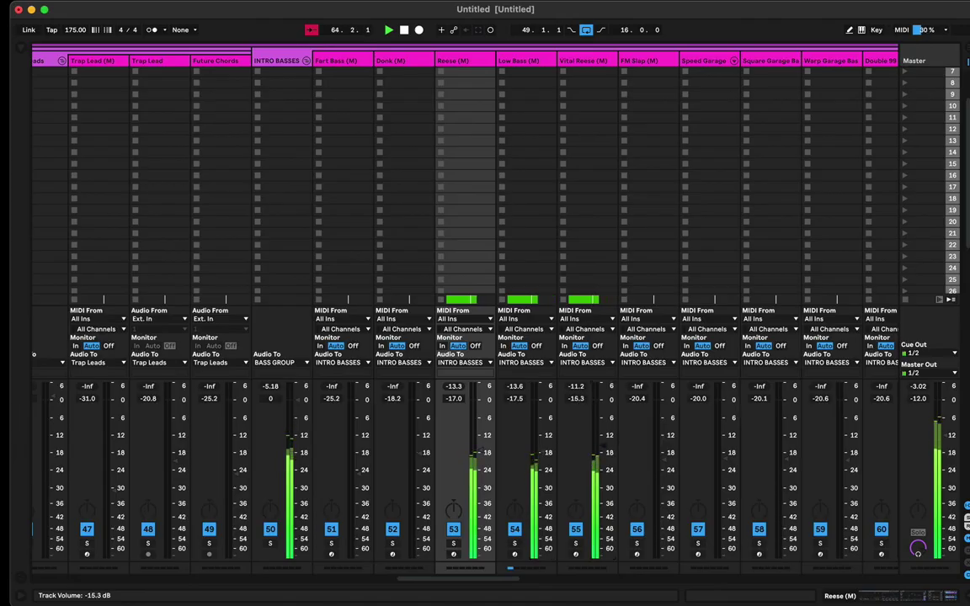
pyautogui.press('Tab')
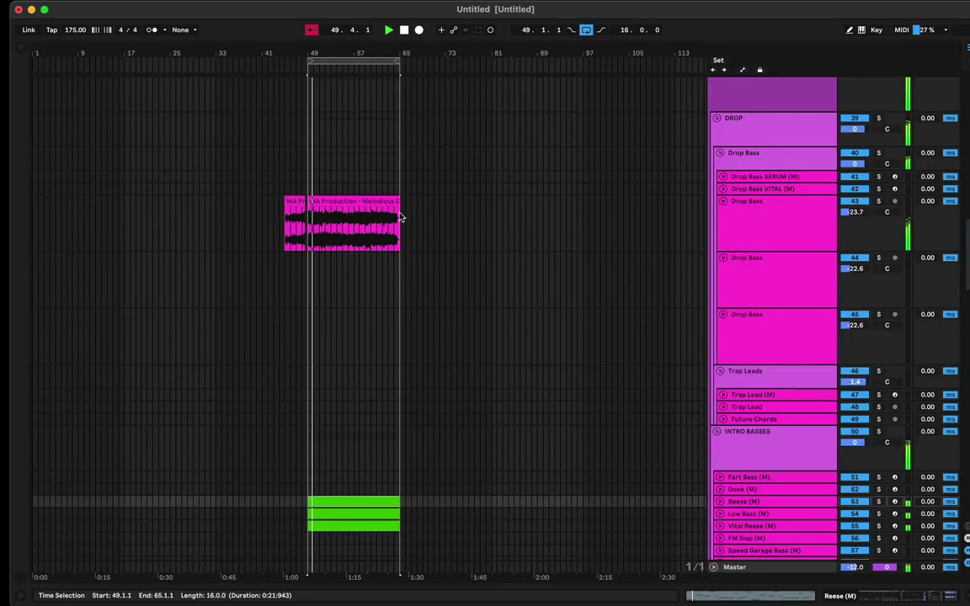
# - Look over the drum, sub and bass tracks between bars 49 and 65 while the loop plays
pyautogui.scroll(-3, 316, 202)
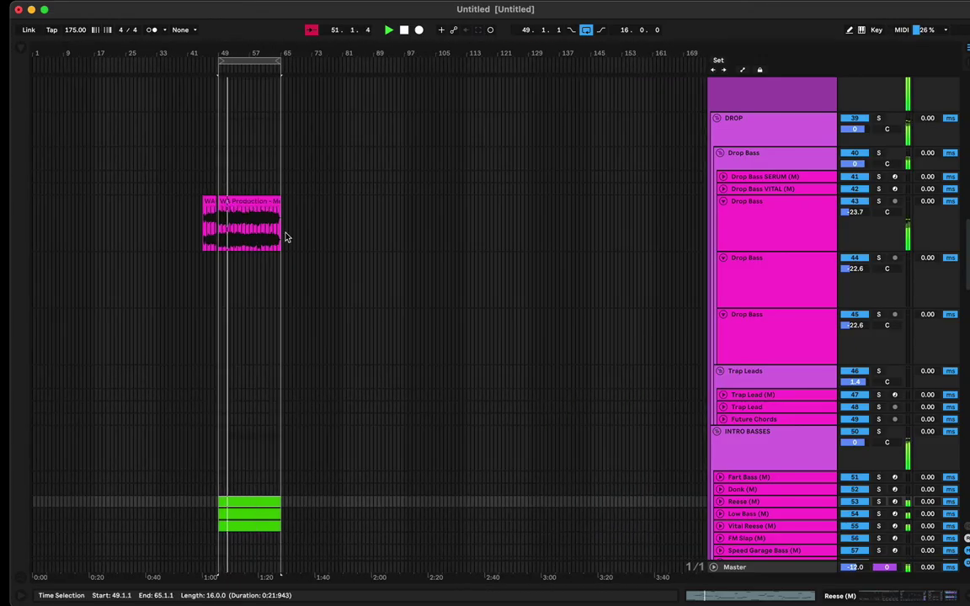
pyautogui.scroll(10, 287, 236)
pyautogui.scroll(-15, 285, 239)
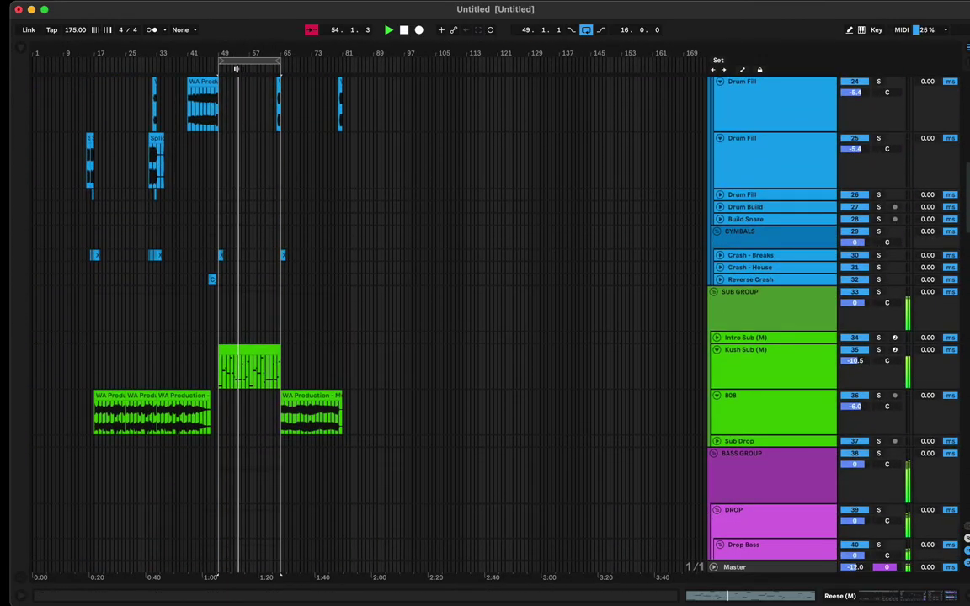
pyautogui.moveTo(238, 49); pyautogui.dragTo(301, 50)
pyautogui.scroll(15, 305, 147)
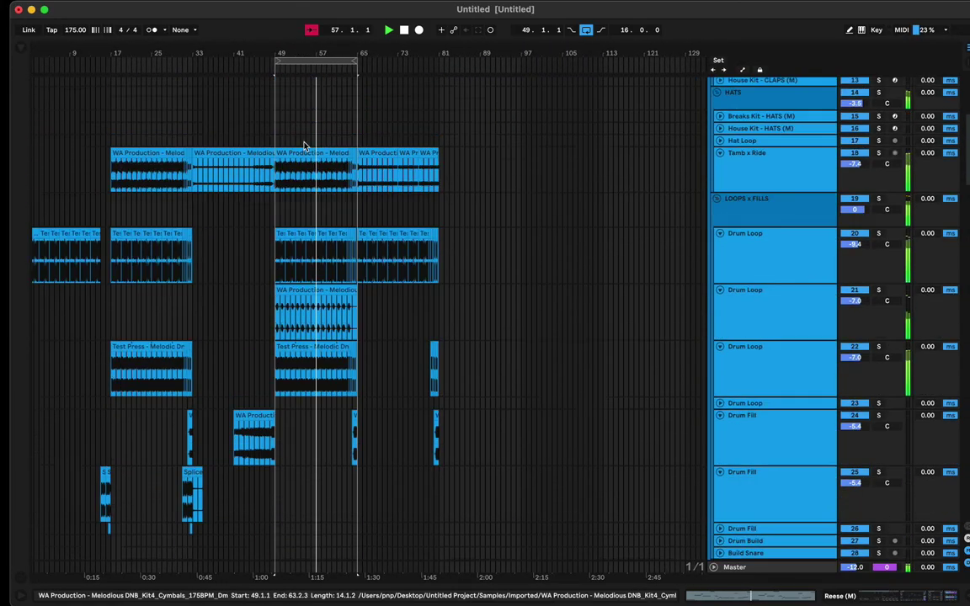
pyautogui.scroll(-20, 305, 147)
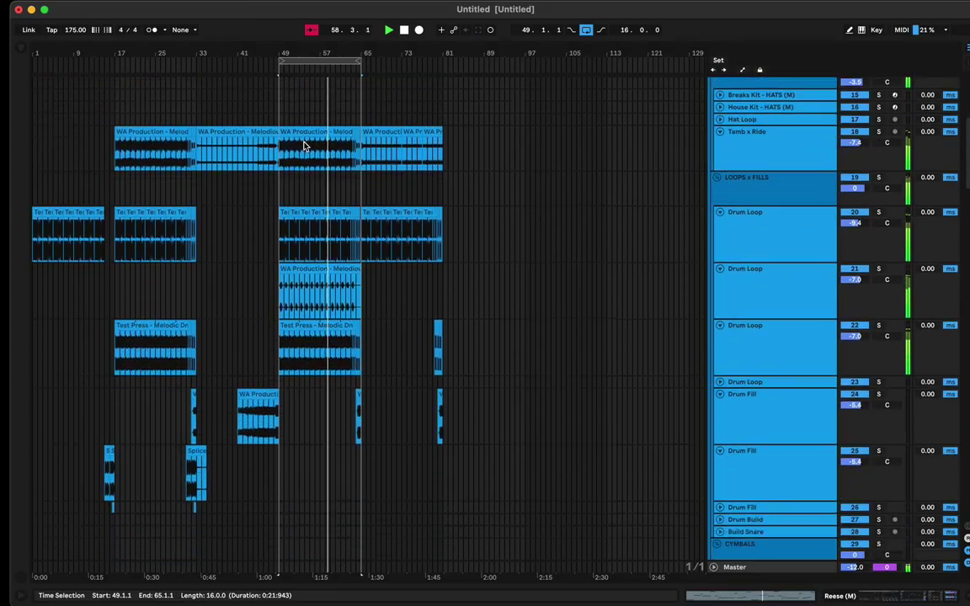
pyautogui.scroll(-20, 304, 147)
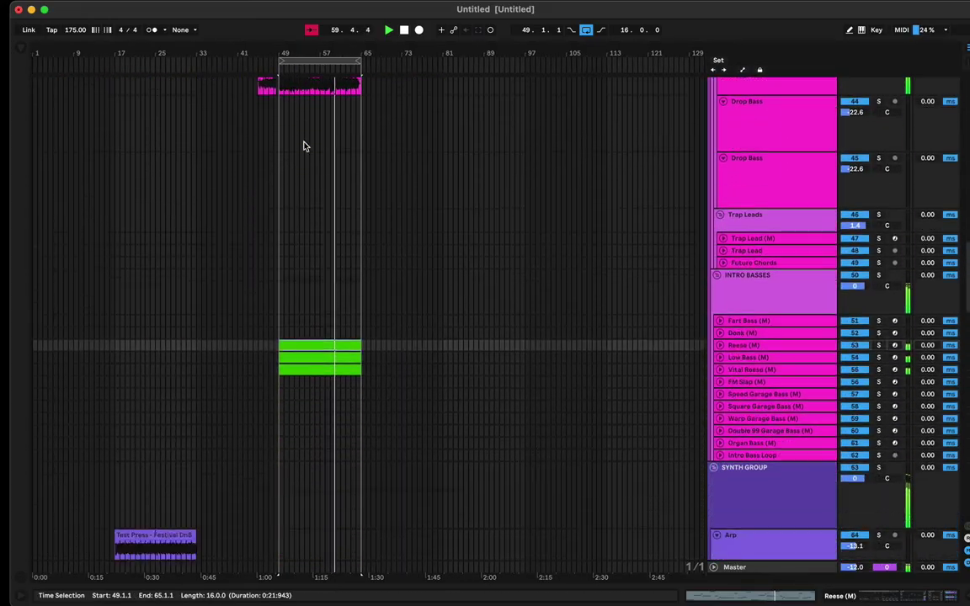
# - Unfold the Reese, Low Bass and Vital Reese tracks to show their notes across bars 49 to 65, and stop playback
pyautogui.click(720, 139)
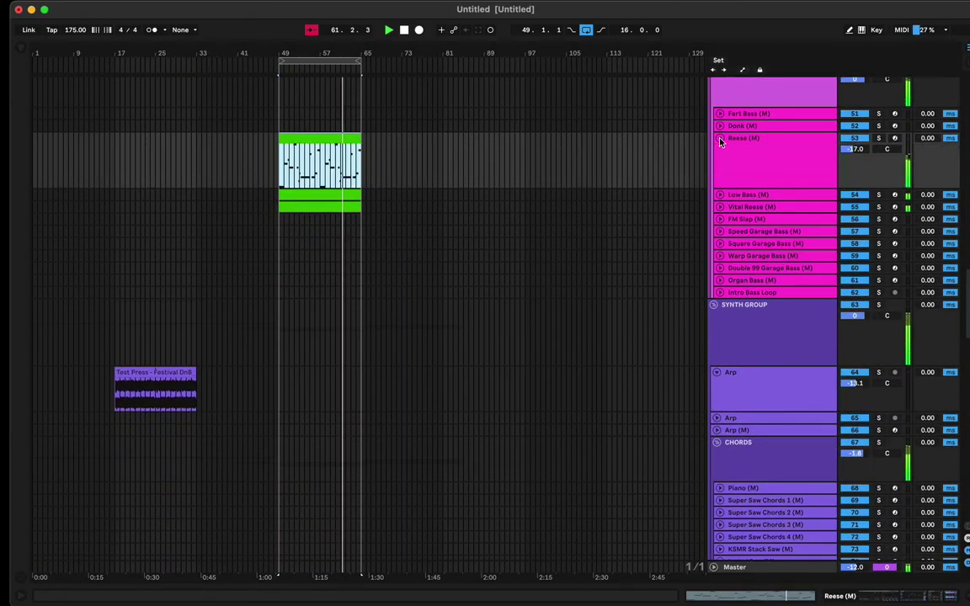
pyautogui.click(720, 195)
pyautogui.click(720, 252)
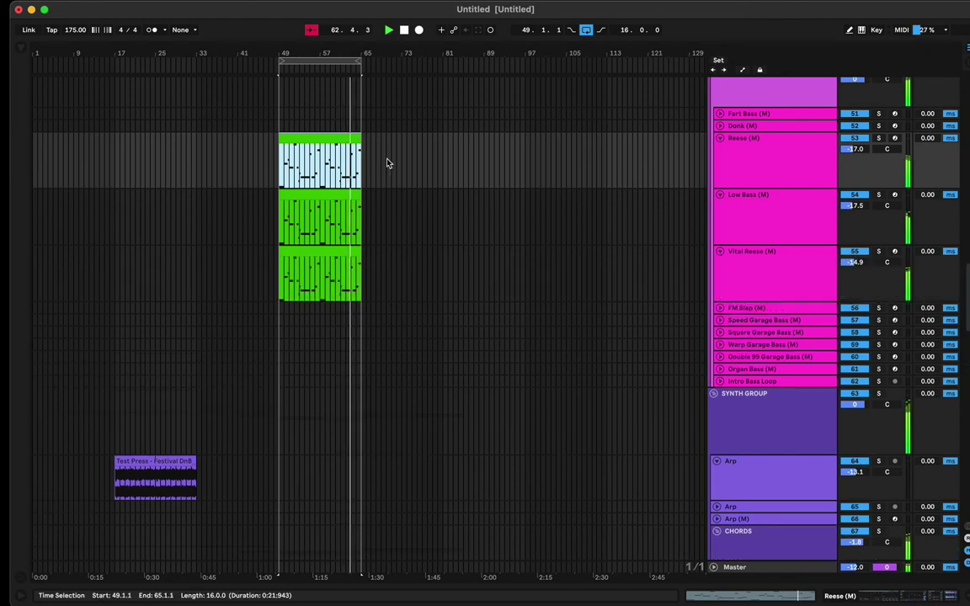
pyautogui.press('z')
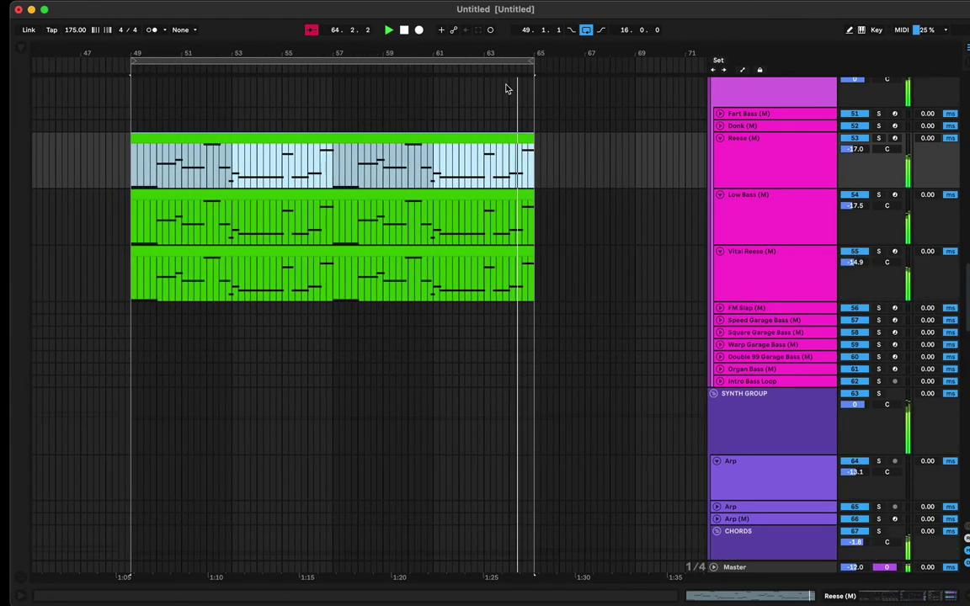
pyautogui.press('space')
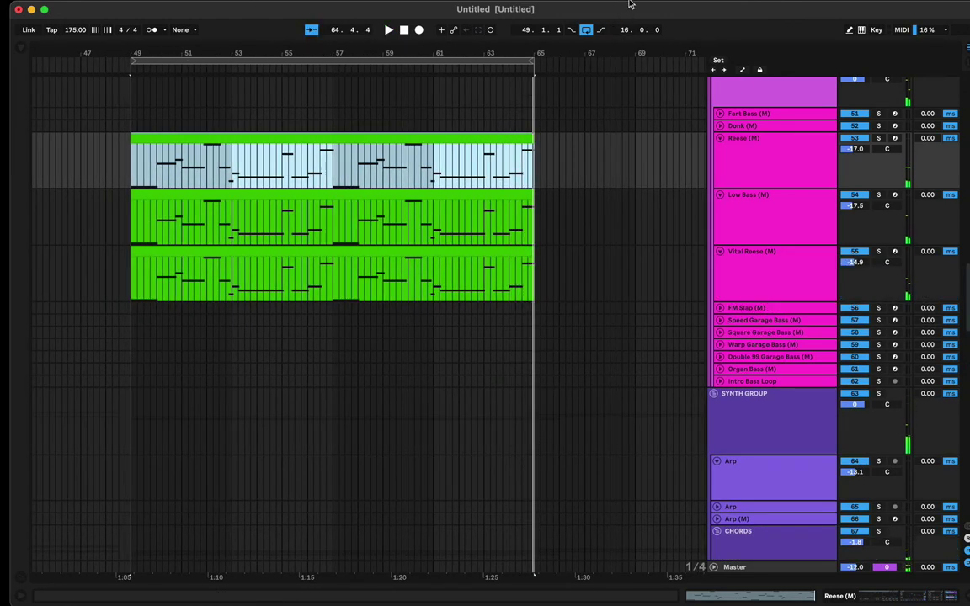